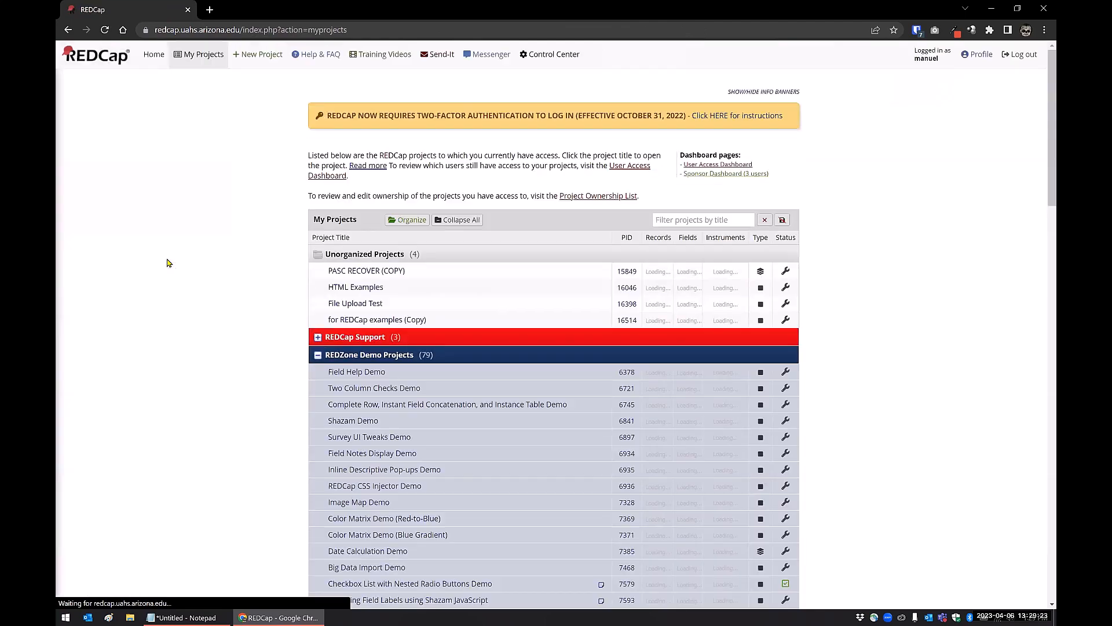
Open the Time Zone Demo project from the REDZone Demo Projects group
scroll(168, 263, "down", 15)
scroll(168, 263, "down", 8)
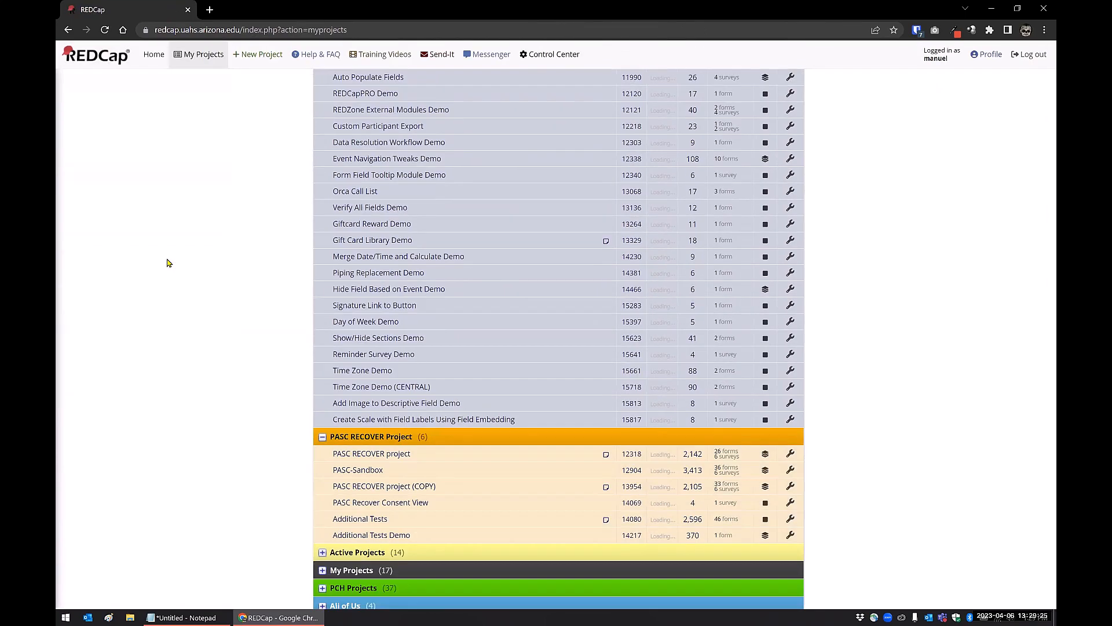
left_click(344, 182)
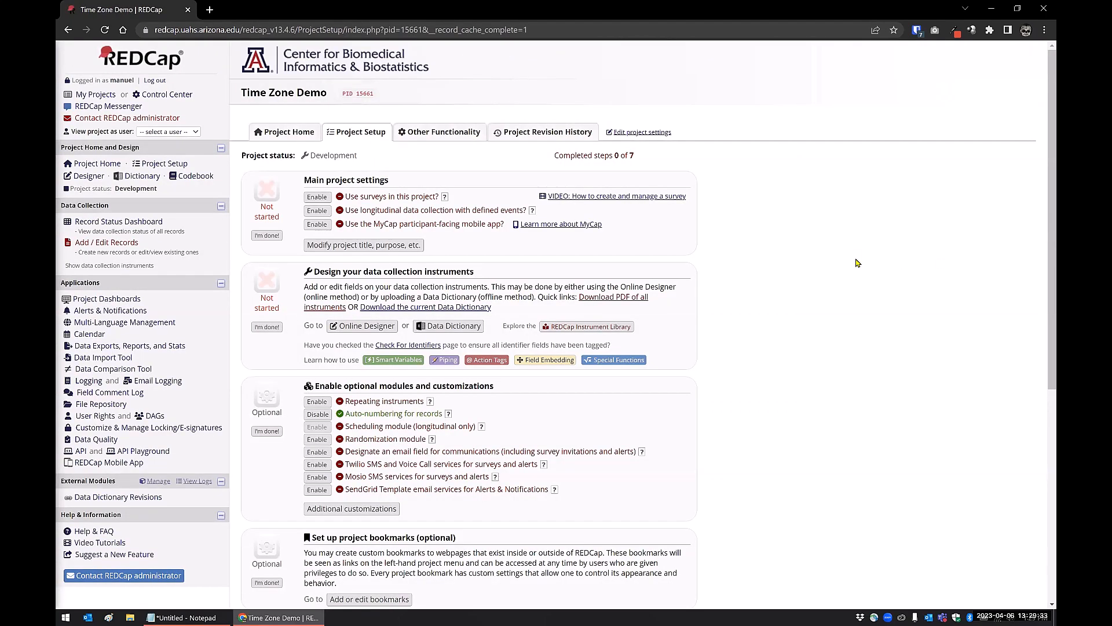
Add a new record from the Record Status Dashboard and open its Demographics form
left_click(138, 227)
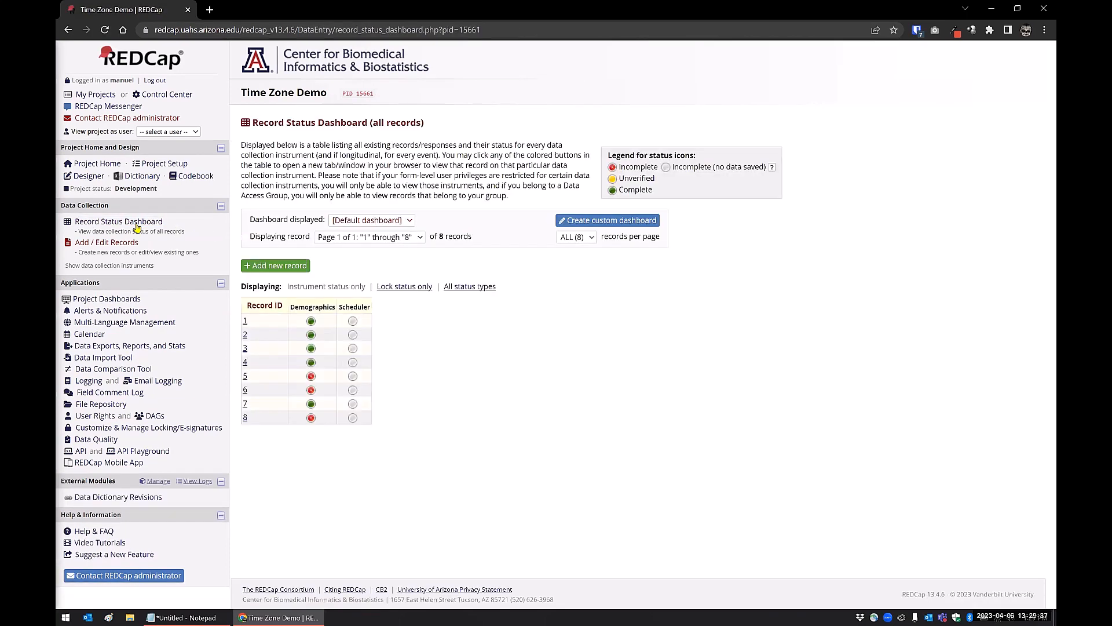
left_click(285, 270)
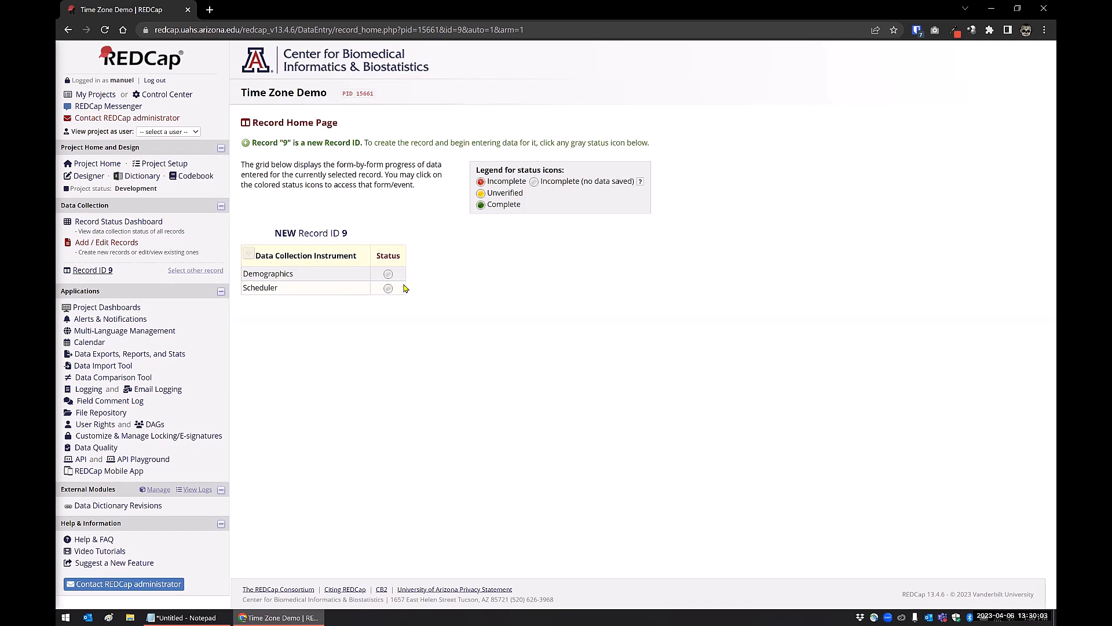
left_click(388, 275)
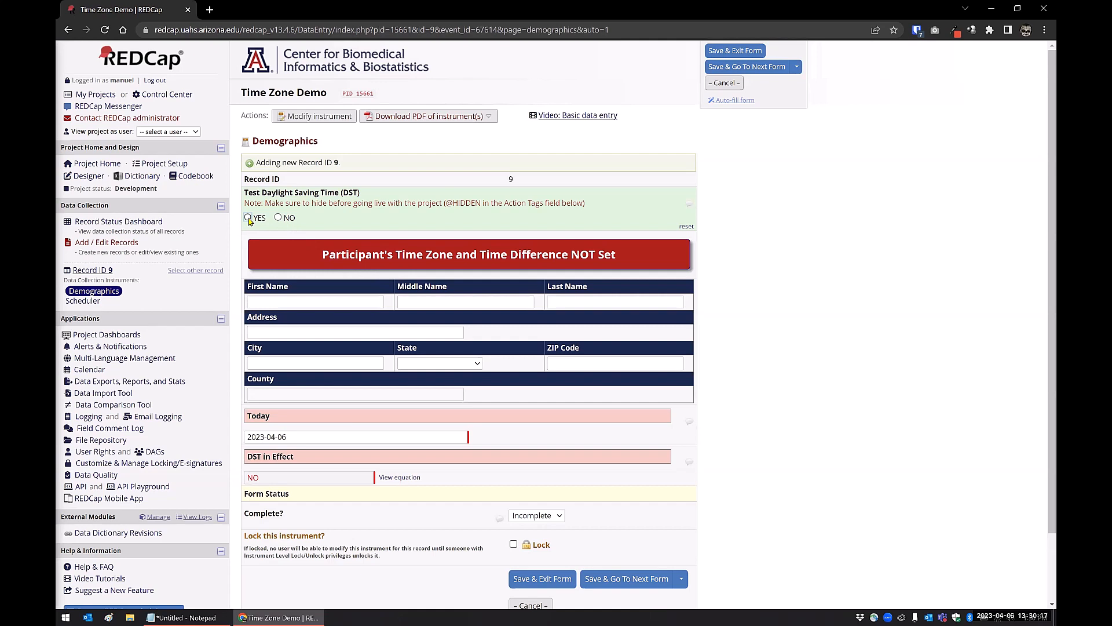
Switch Test Daylight Saving Time (DST) between YES and NO to test the DST in Effect field, and reset the choice
left_click(267, 477)
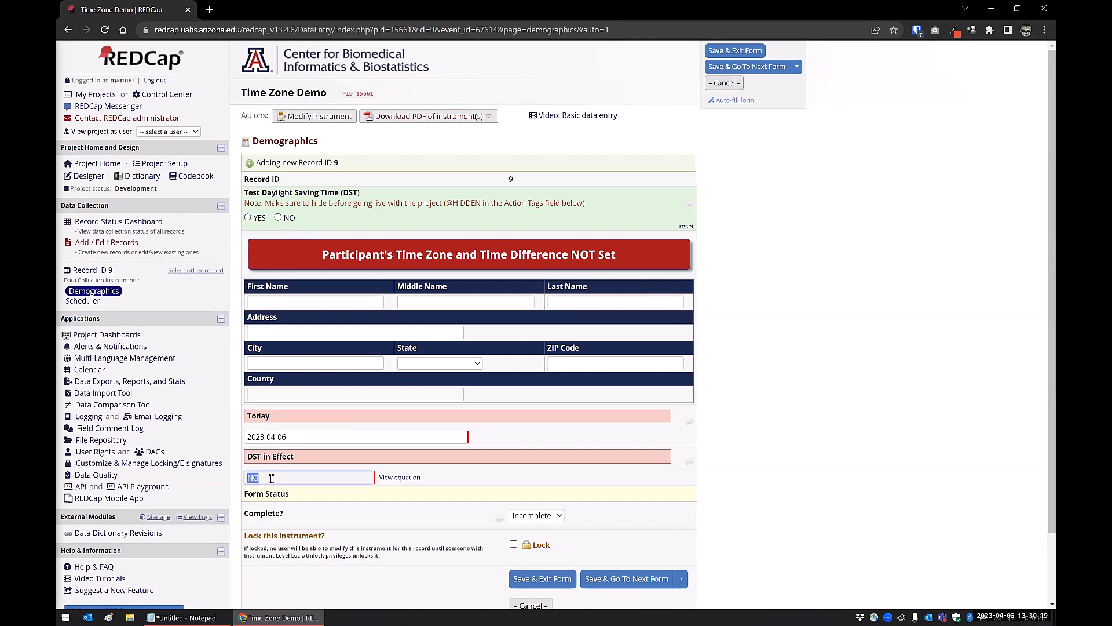
left_click(248, 218)
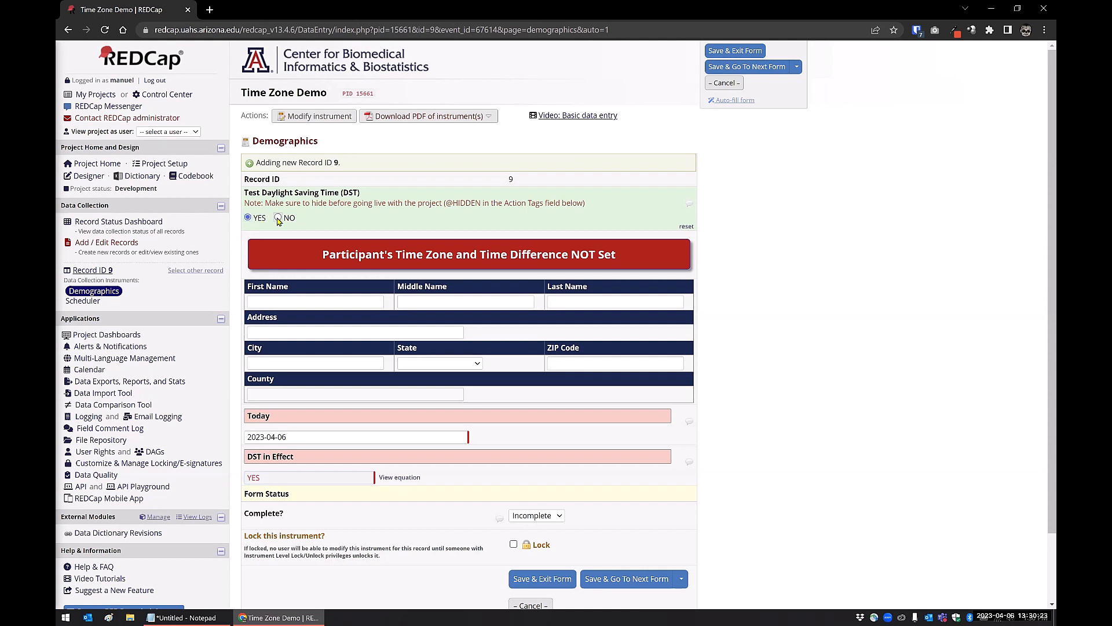
left_click(278, 217)
left_click(248, 217)
left_click(278, 217)
left_click(693, 227)
Open the Designer in a new browser tab and open the Demographics instrument for editing
right_click(88, 175)
left_click(127, 184)
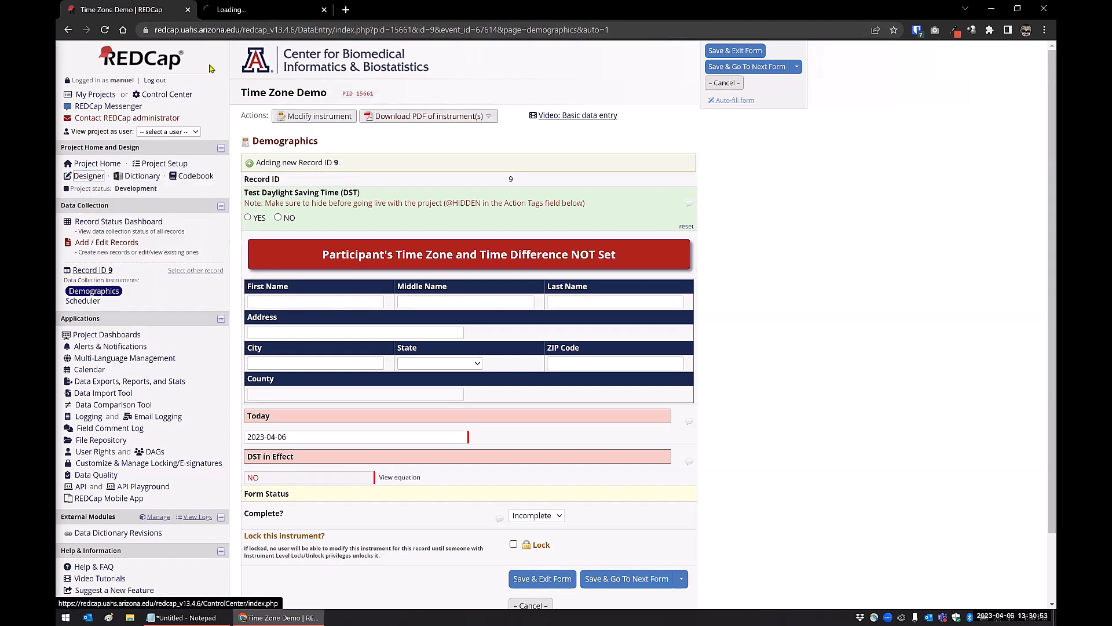
left_click(257, 10)
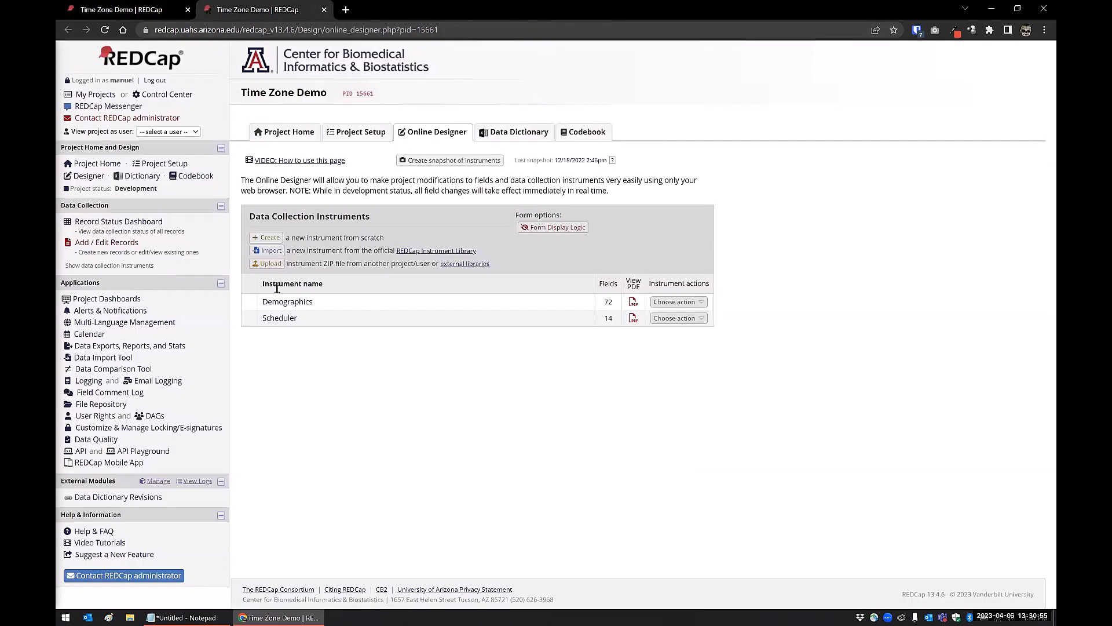
left_click(284, 302)
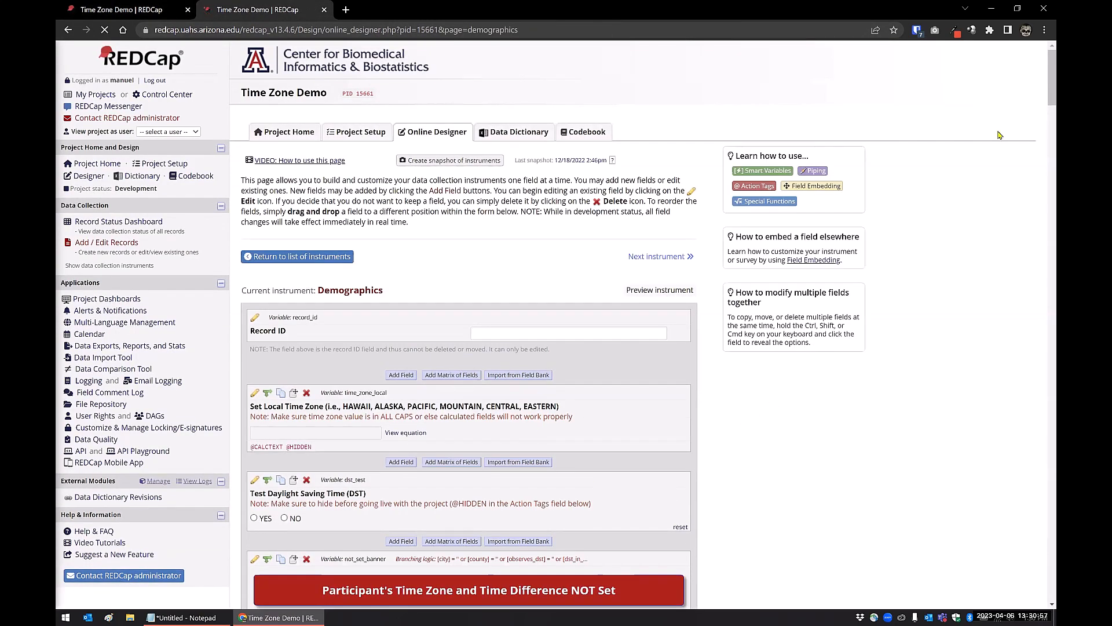
Edit the DST in Effect field and open its action tags in the Logic Editor
left_click_drag(1051, 81, 1014, 599)
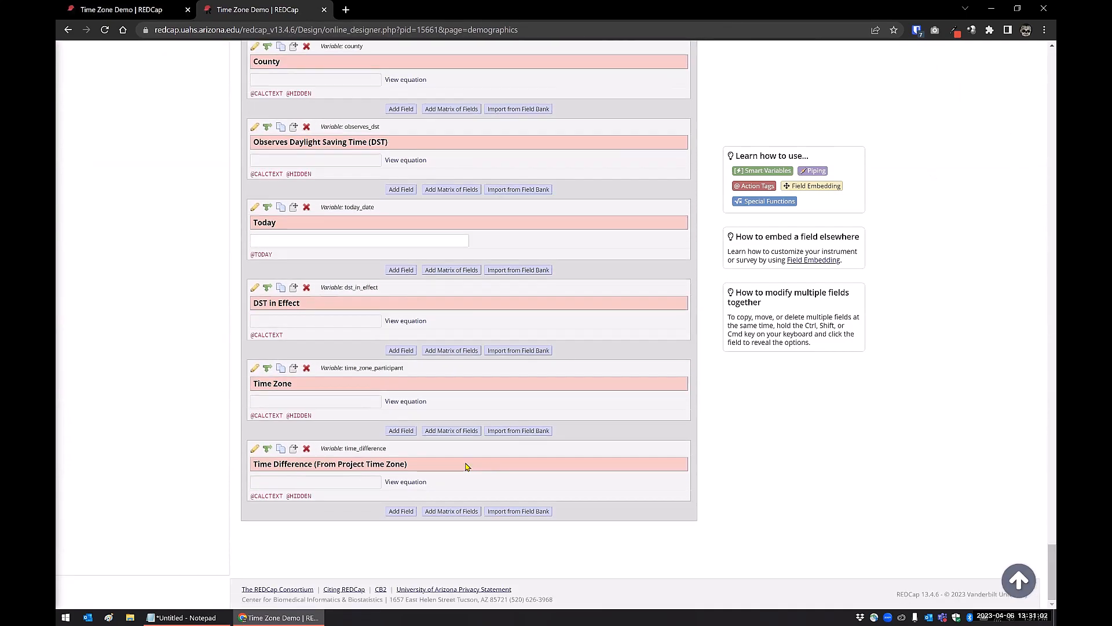
left_click(255, 288)
left_click(334, 486)
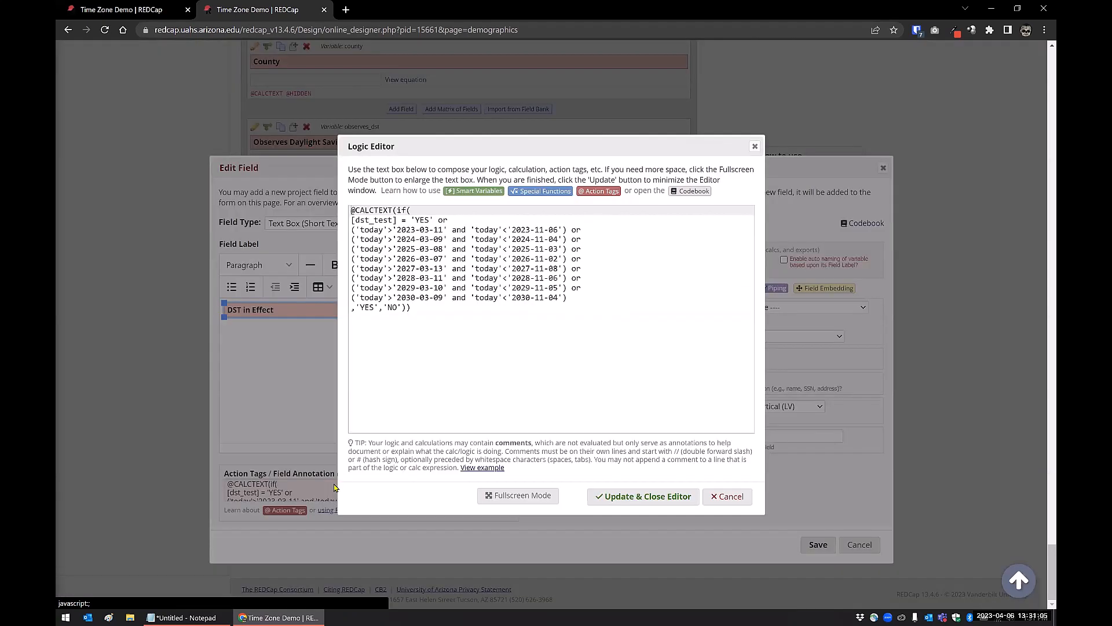
left_click_drag(449, 221, 355, 221)
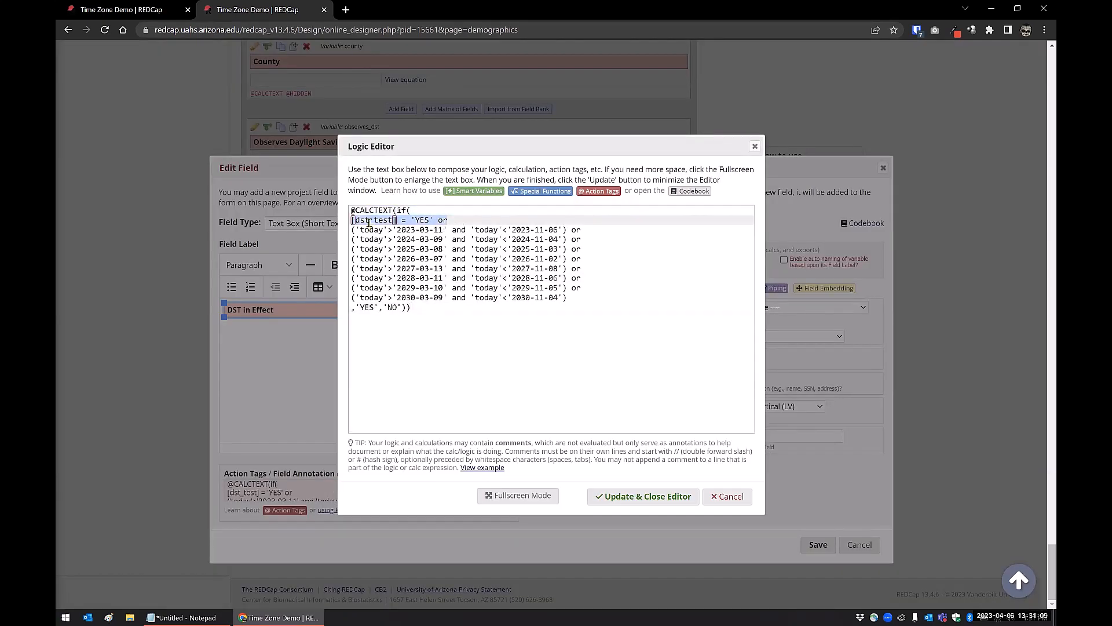
left_click(408, 249)
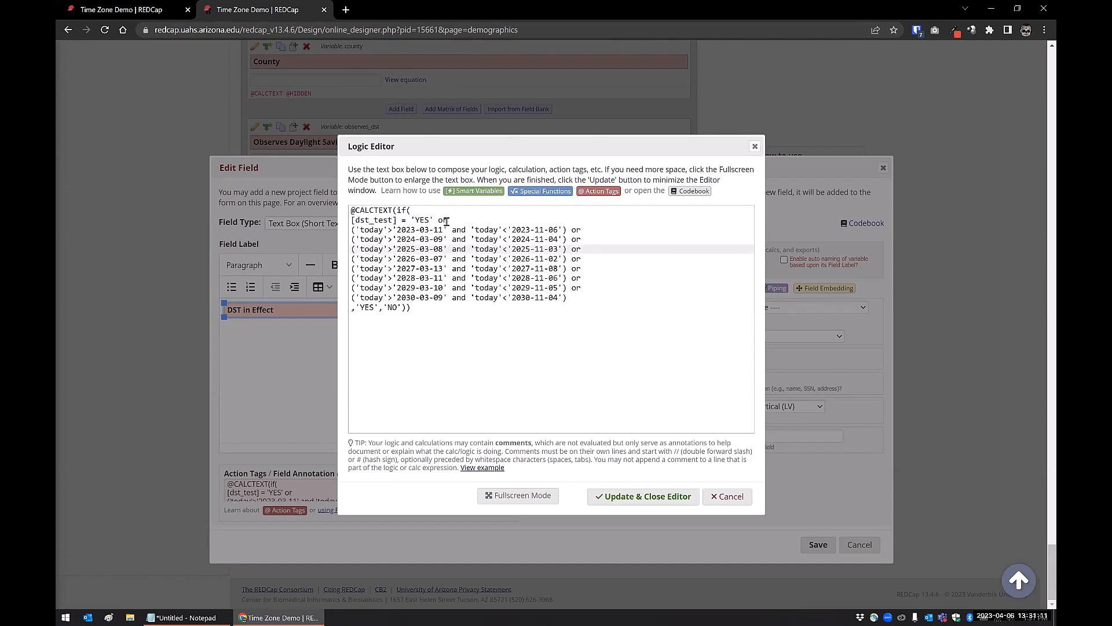
left_click_drag(449, 221, 349, 220)
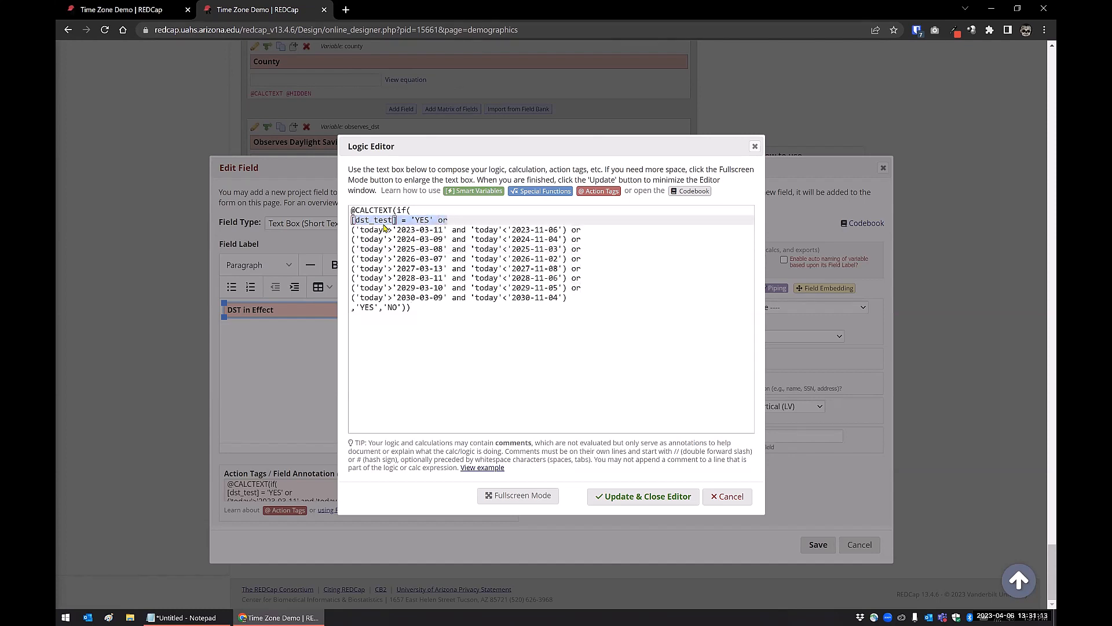
left_click(363, 307)
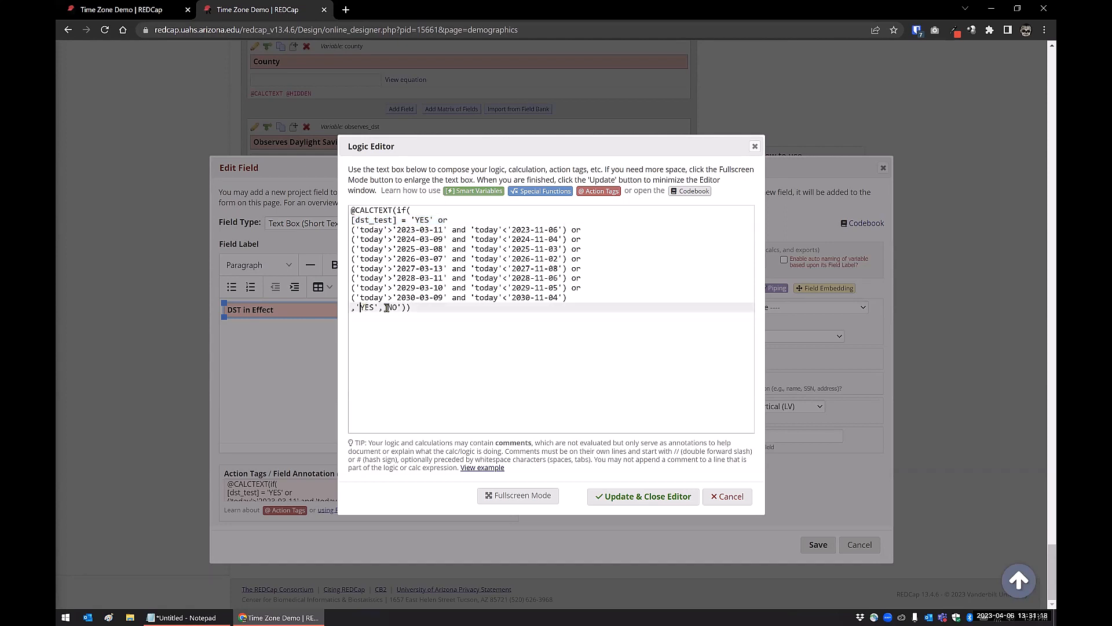
left_click(445, 286)
left_click(578, 297)
left_click_drag(567, 297, 338, 231)
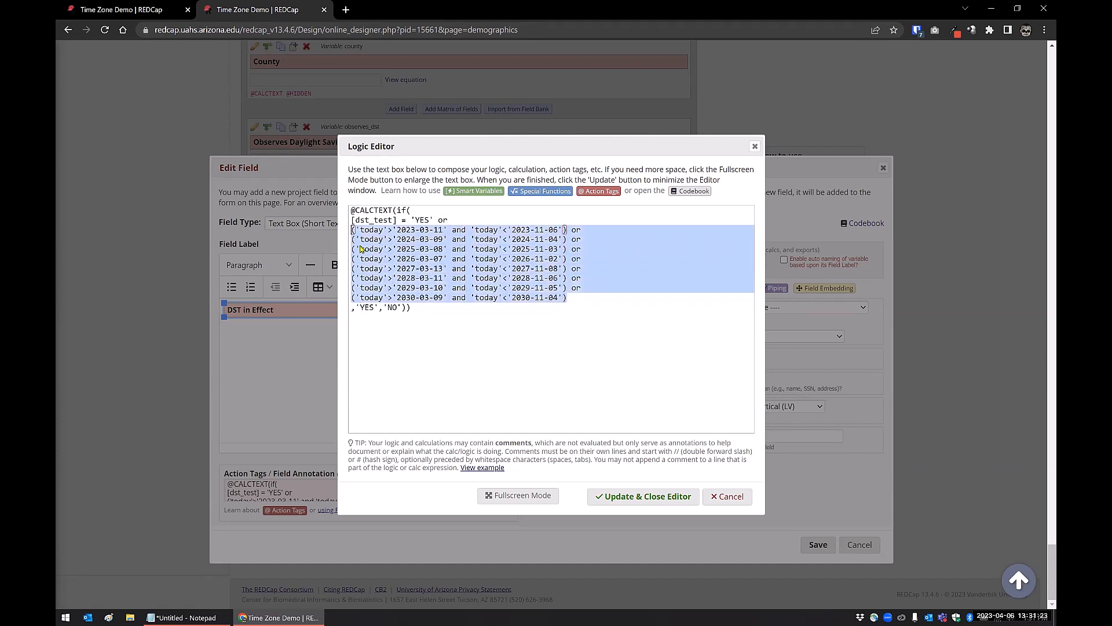
left_click(401, 240)
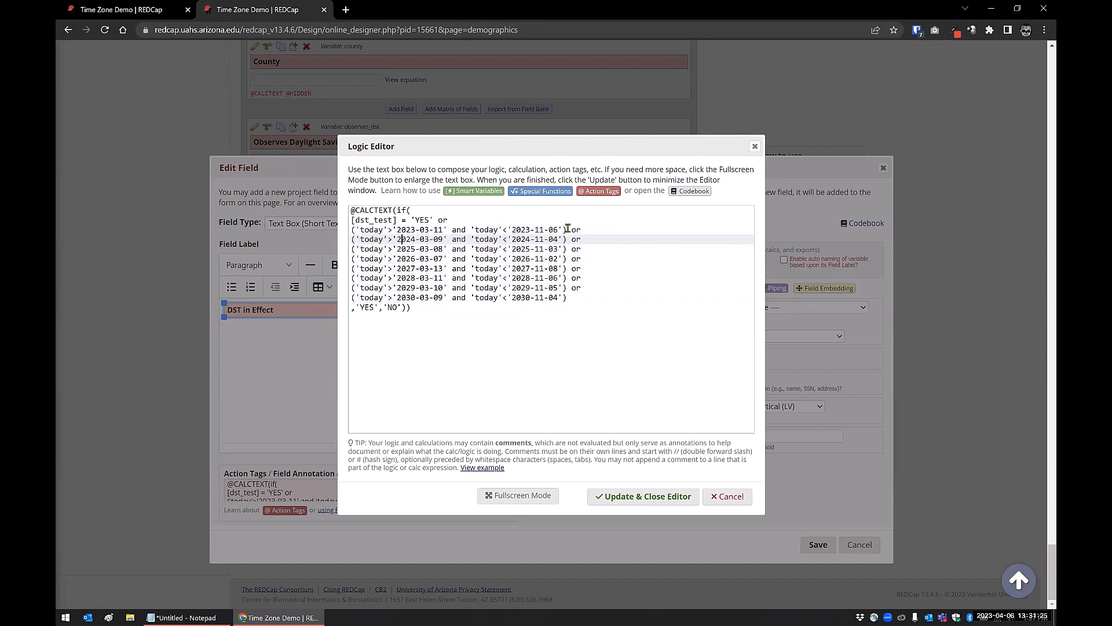
left_click_drag(568, 230, 350, 231)
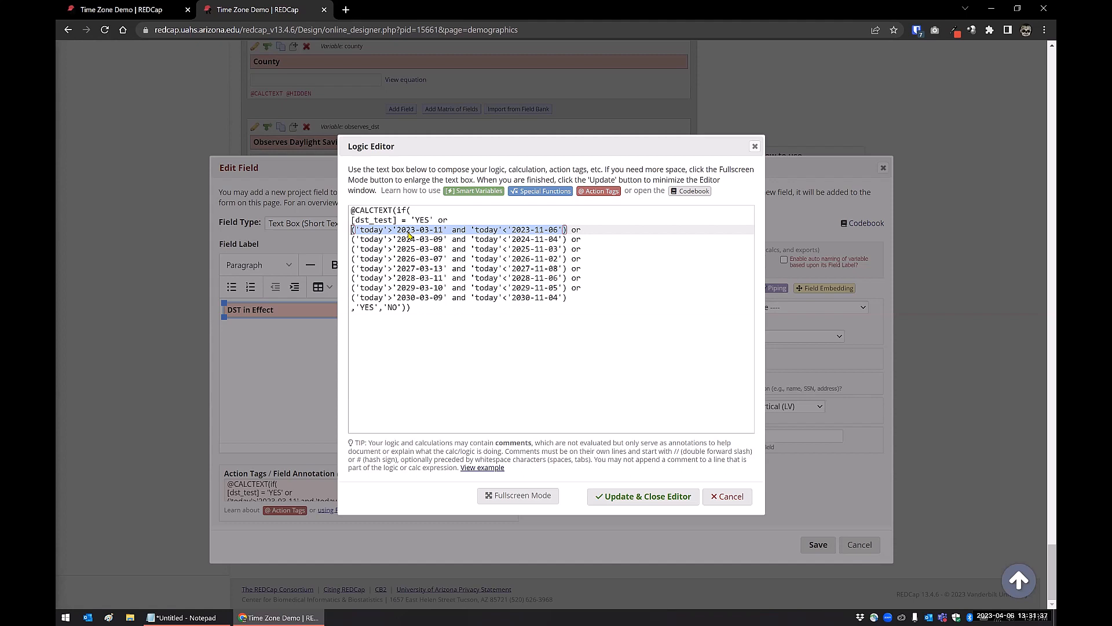
left_click(366, 233)
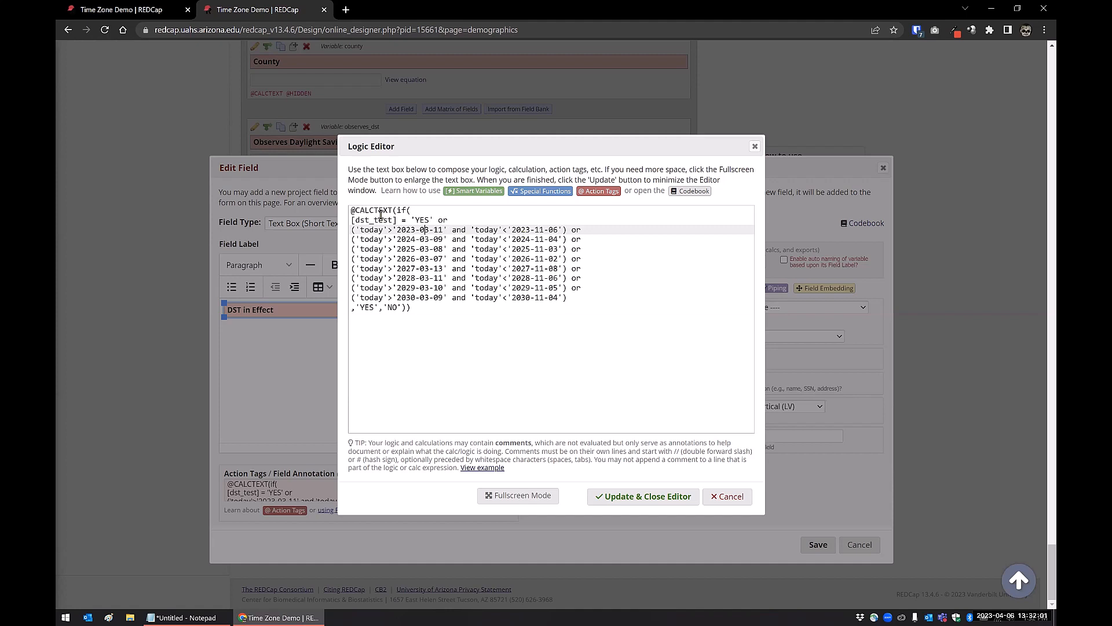
left_click_drag(355, 229, 383, 230)
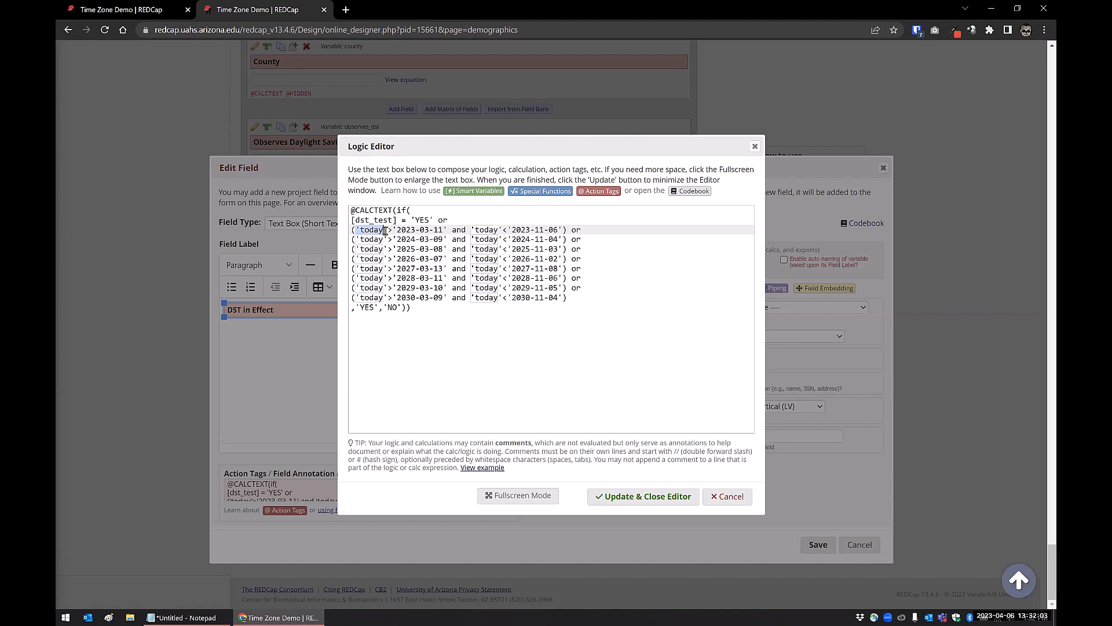
left_click(441, 238)
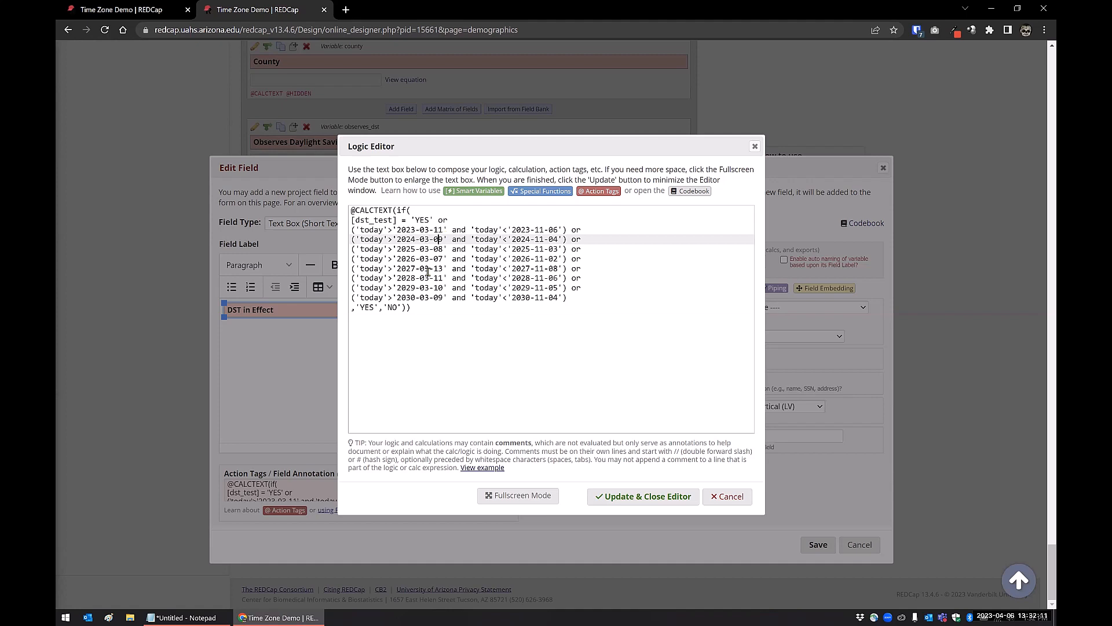
left_click(423, 305)
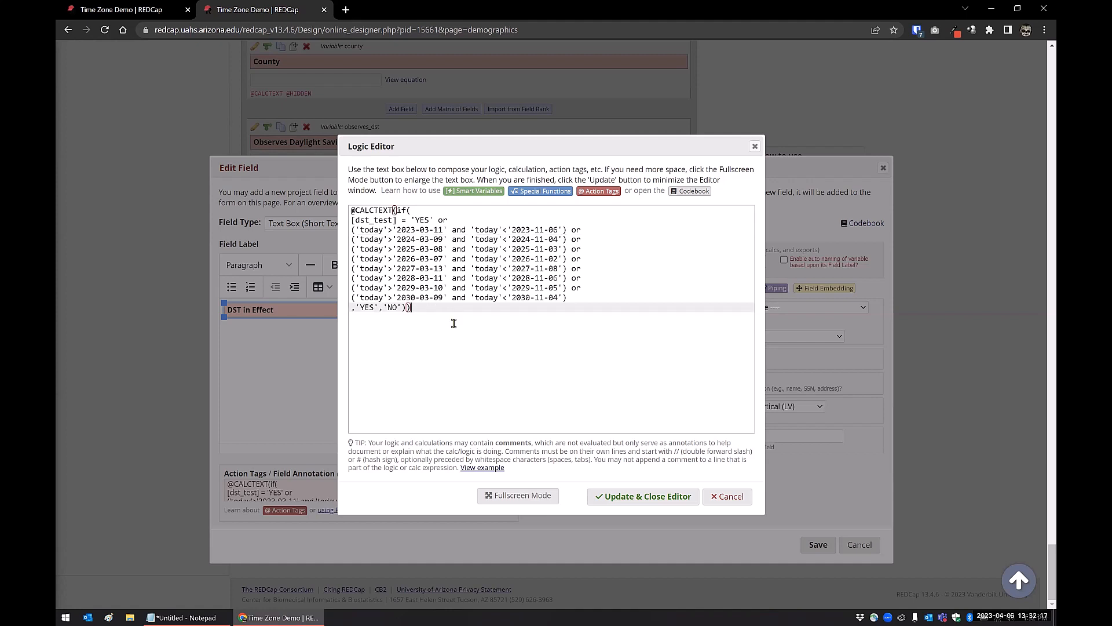
In the new record's Demographics form, enter city Tucson, state Arizona and the ZIP code, and choose Pima as the county
left_click(102, 12)
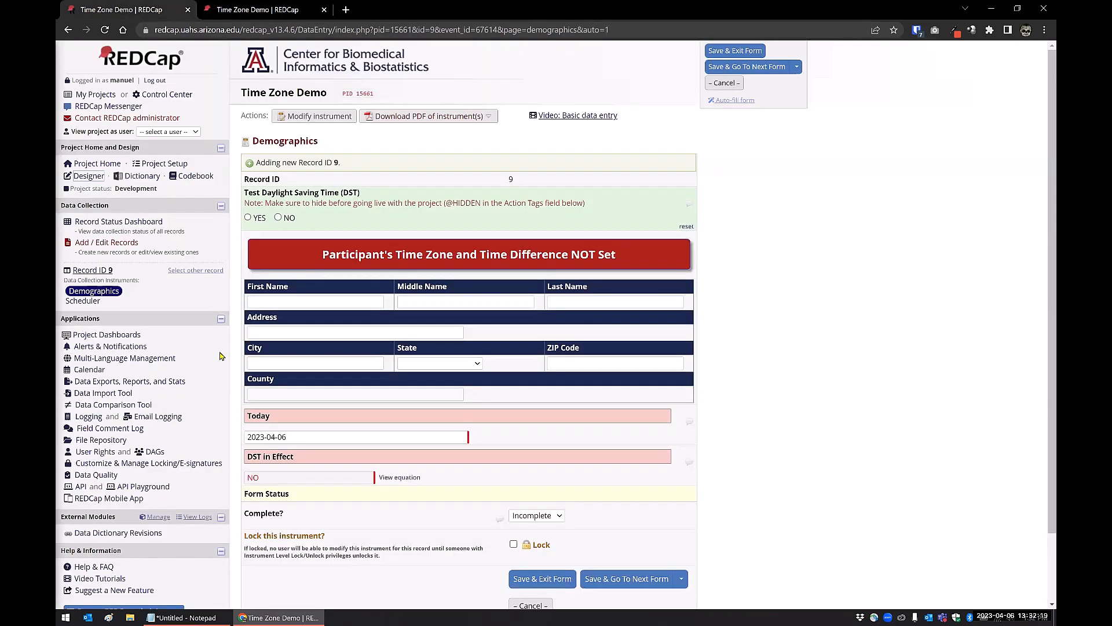
scroll(278, 305, "down", 1)
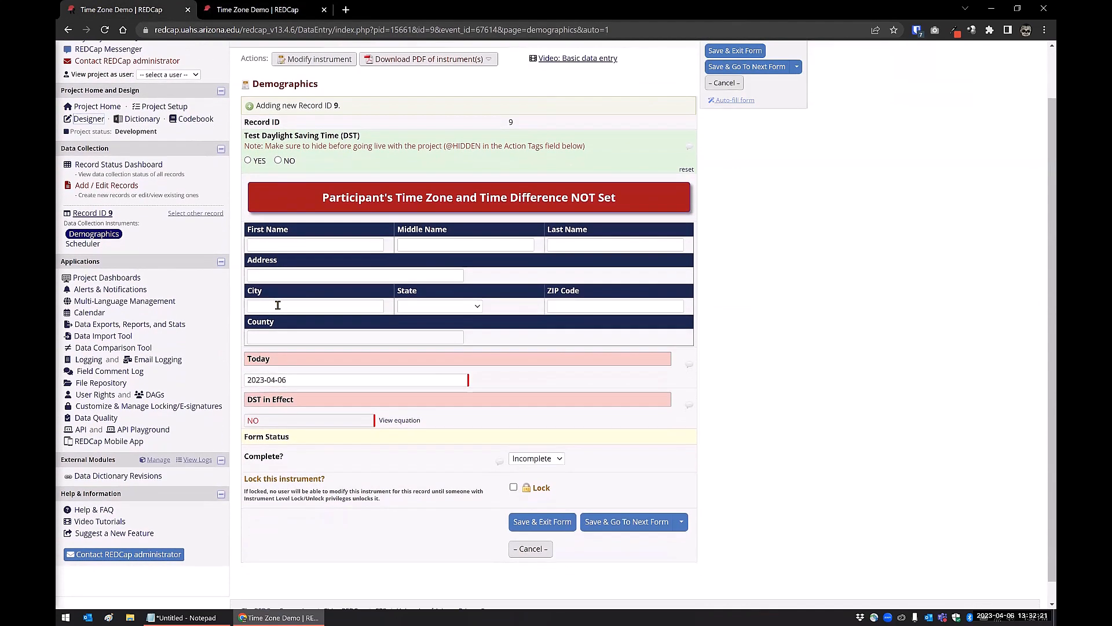
left_click(278, 305)
type("Tucson")
key("Tab")
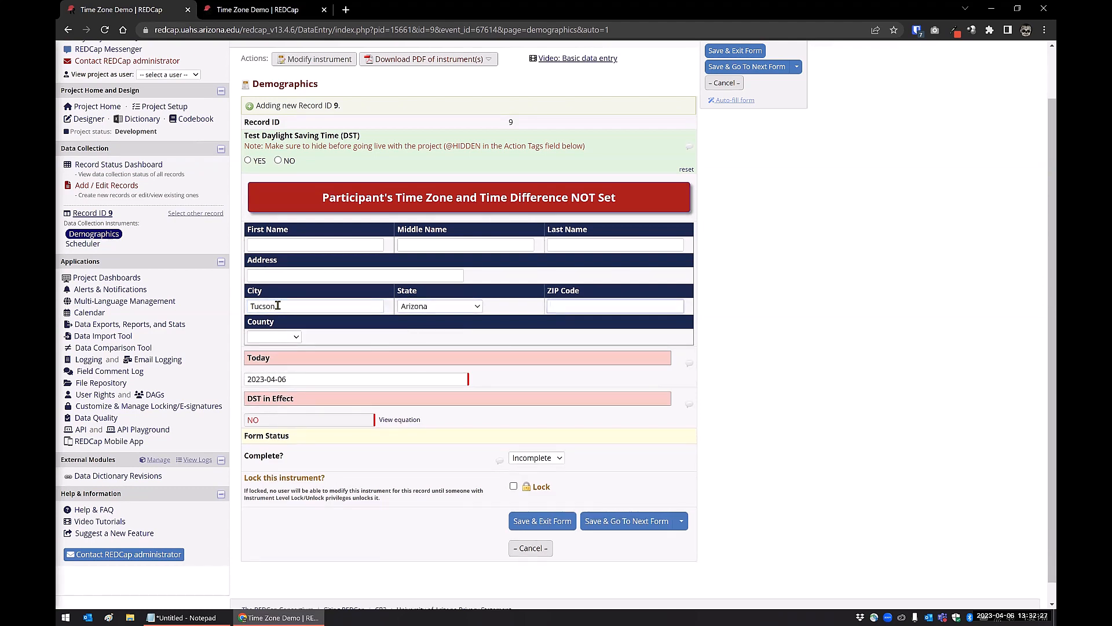
type("85719")
key("Tab")
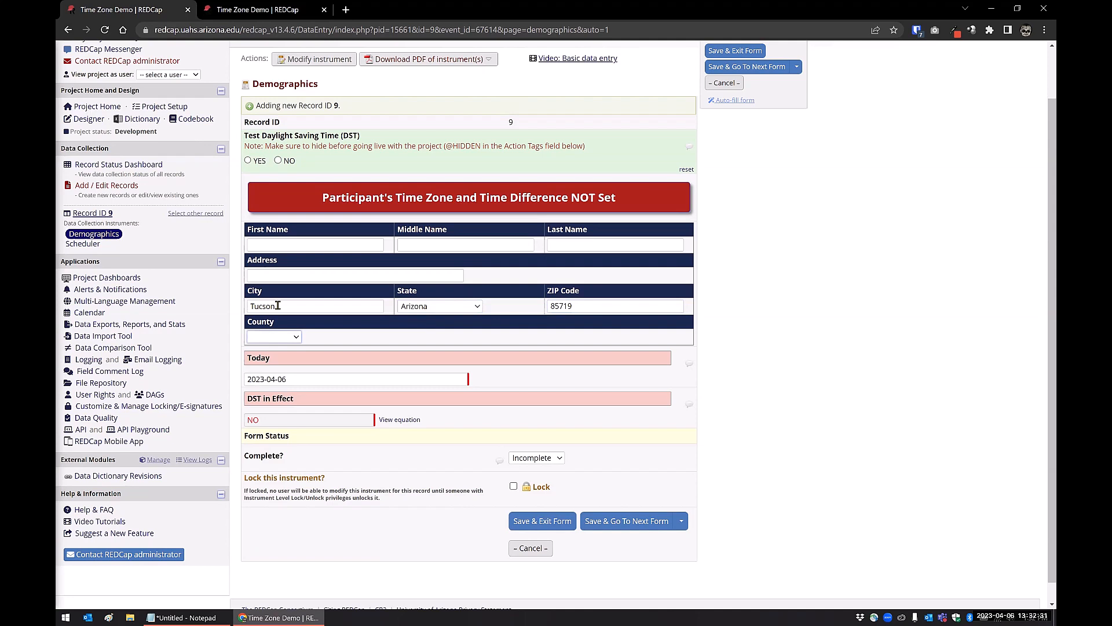
left_click(291, 338)
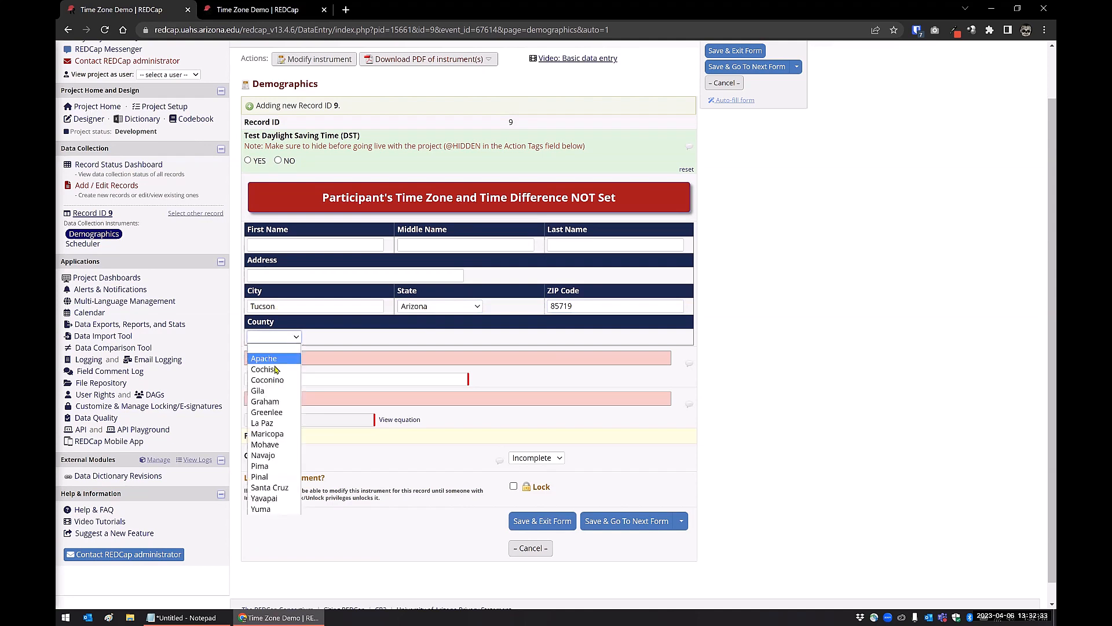
left_click(260, 466)
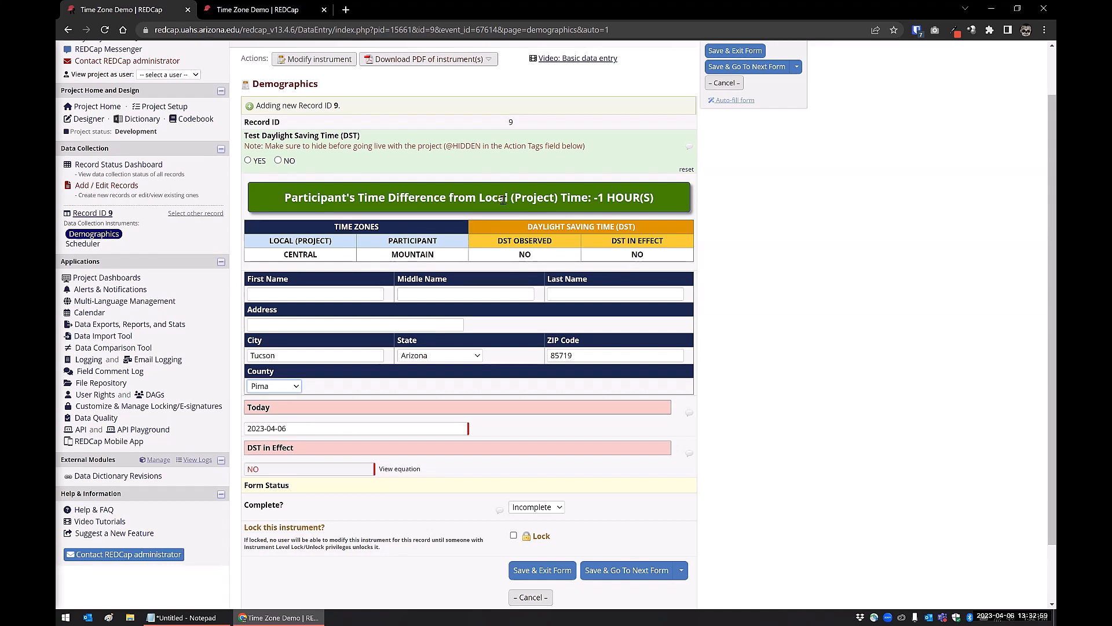
Check the participant's time difference banner and save the Demographics form while staying on it
left_click_drag(596, 200, 663, 199)
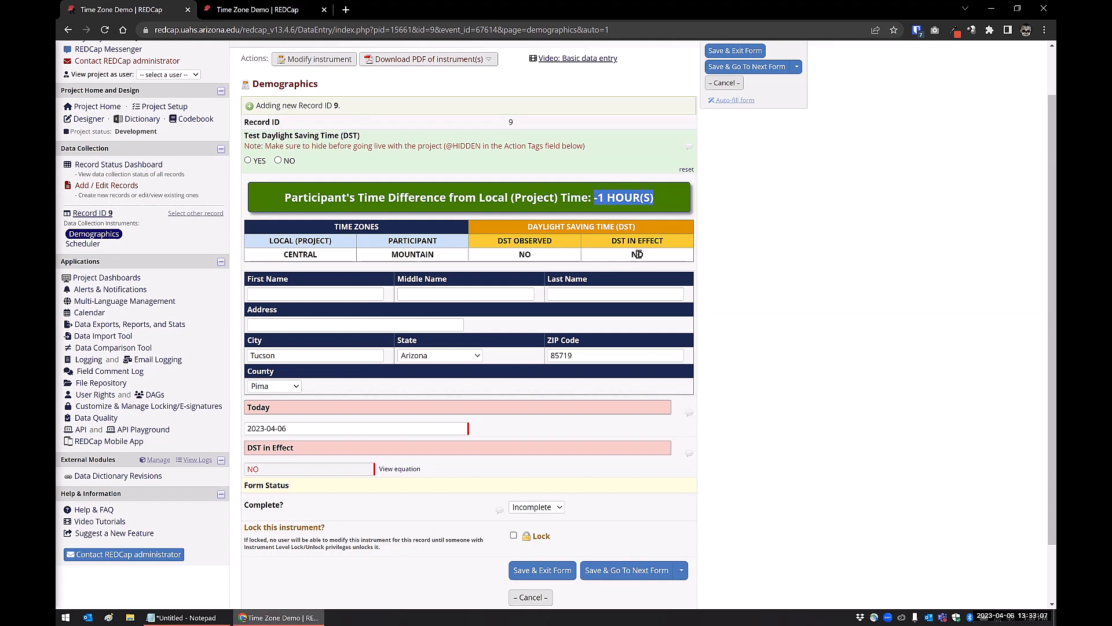
left_click(742, 250)
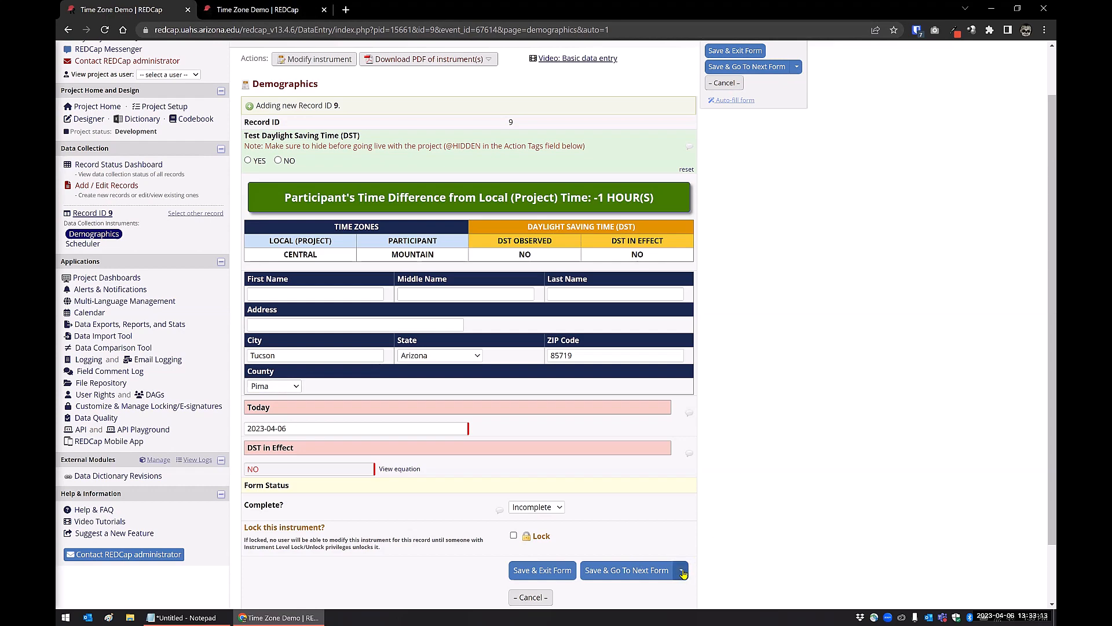
left_click(681, 570)
left_click(695, 523)
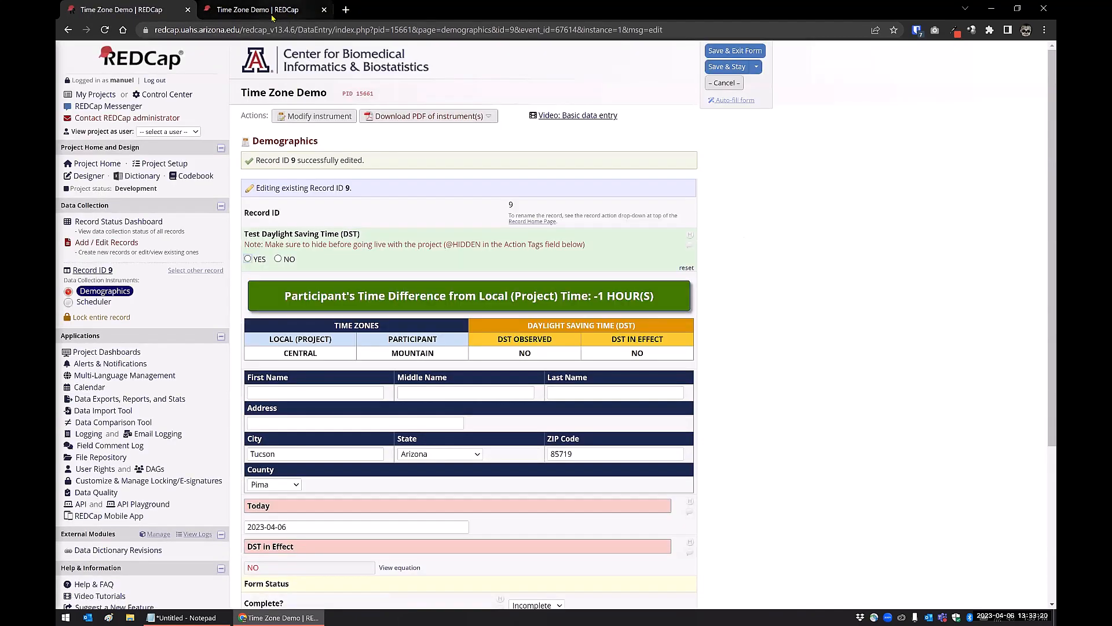
left_click(272, 17)
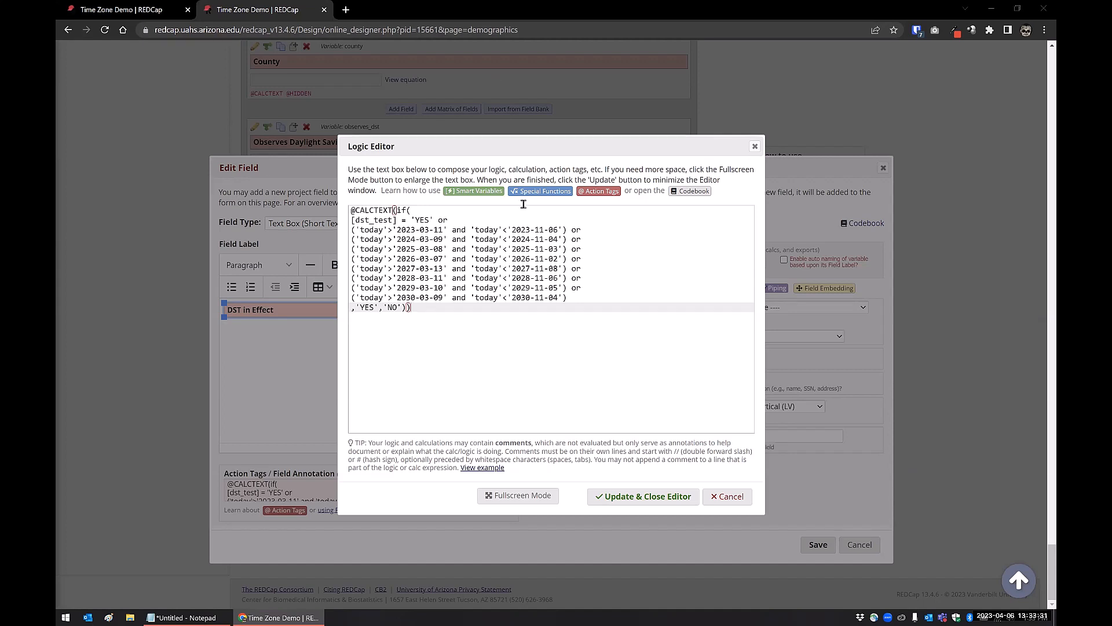
left_click_drag(411, 307, 318, 230)
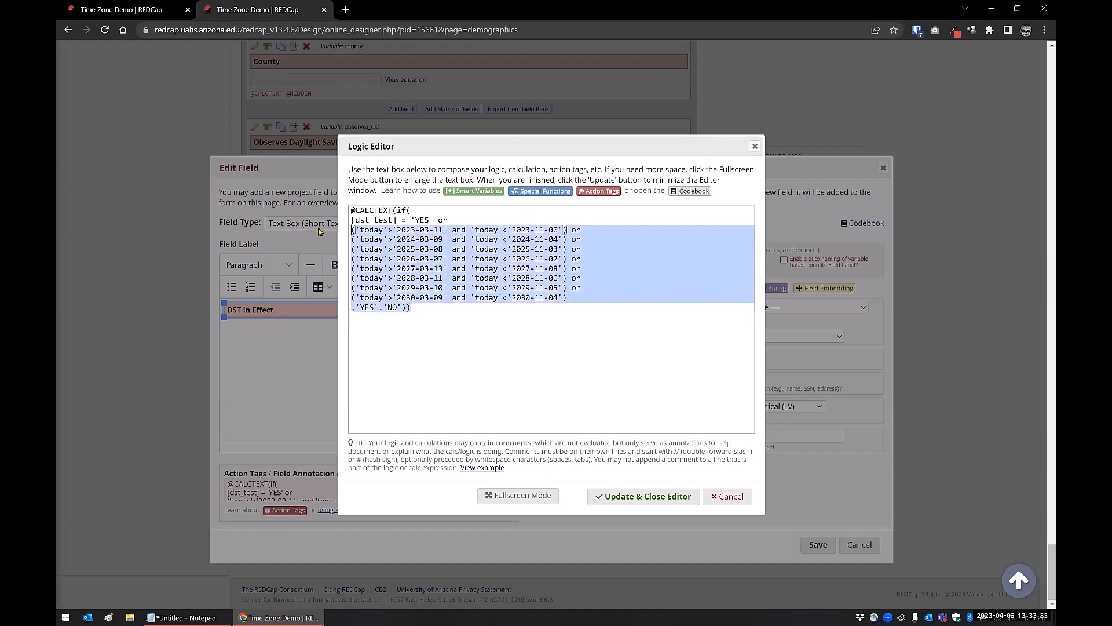
type("@CALCTEXT(if( (datediff('2023-03-11', 'today', 'd', true) > 0) and (datediff('2023-11-06', 'today', 'd', true) < 0) or (datediff('2024-03-09', 'today', 'd', true) > 0) and (datediff('2024-11-04', 'today', 'd', true) < 0) or (datediff('2025-03-07', 'today', 'd', true) > 0) and (datediff('2025-11-03', 'today', 'd', true) < 0) or (datediff('2026-03-07', 'today', 'd', true) > 0) and (datediff('2026-11-02', 'today', 'd', true) < 0) or (datediff('2027-03-13', 'today', 'd', true) > 0) and (datediff('2027-11-08', 'today', 'd', true) < 0) or (datediff('2028-03-11', 'today', 'd', true) > 0) and (datediff('2028-11-06', 'today', 'd', true) < 0) or (datediff('2029-03-10', 'today', 'd', true) > 0) and (datediff('2029-11-05', 'today', 'd', true) < 0) or (datediff('2030-03-09', 'today', 'd', true) > 0) and (datediff('2030-11-04', 'today', 'd', true) < 0) ,'YES','NO'))")
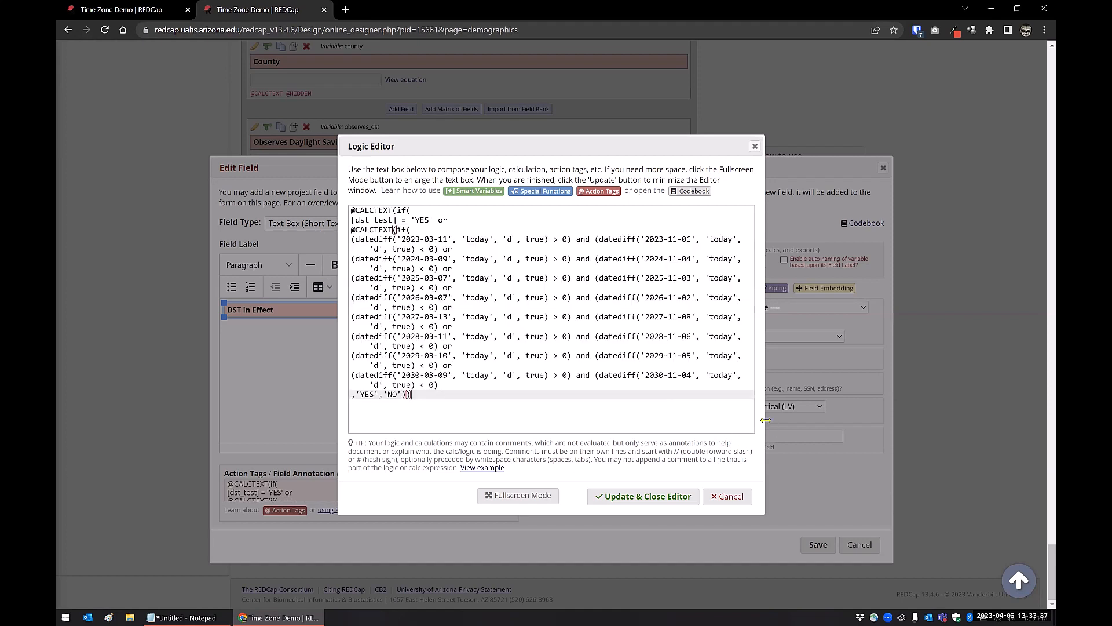
Enlarge the Logic Editor and examine the 2023 datediff pair: start and end dates, 'today', the 'd' unit, the true argument and the zero comparisons
left_click(519, 495)
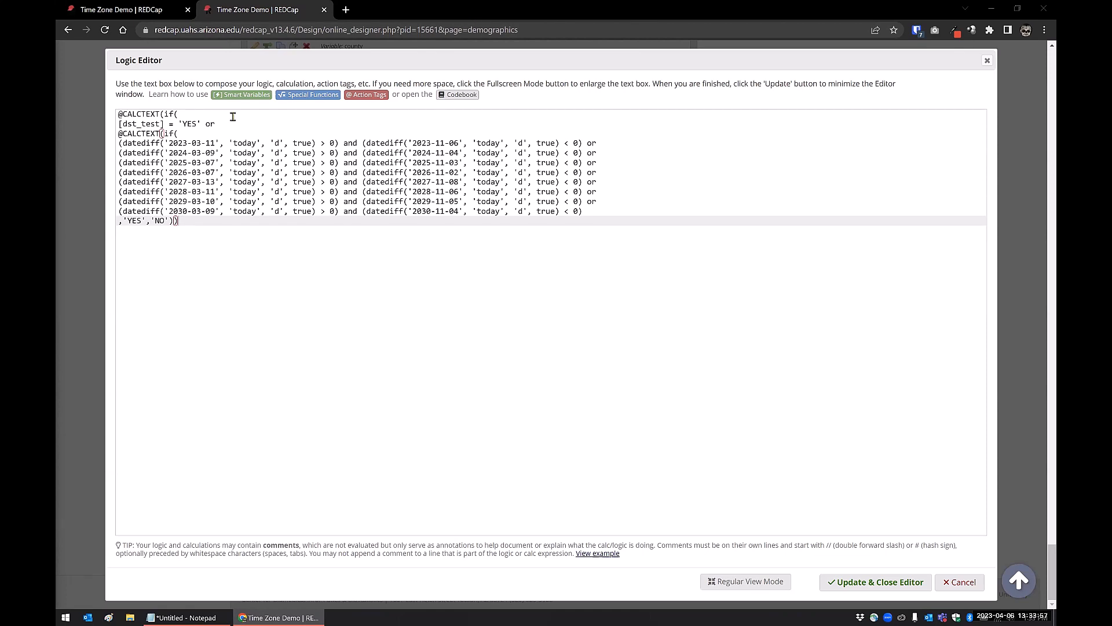
left_click(121, 143)
left_click_drag(122, 143, 339, 143)
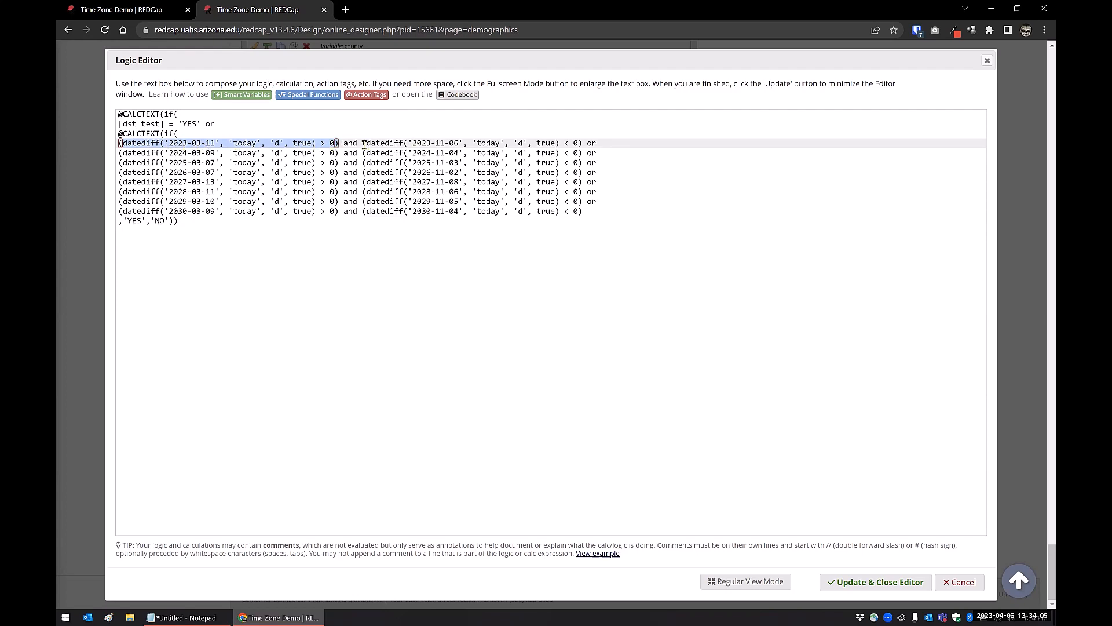
left_click_drag(364, 143, 580, 143)
left_click(528, 153)
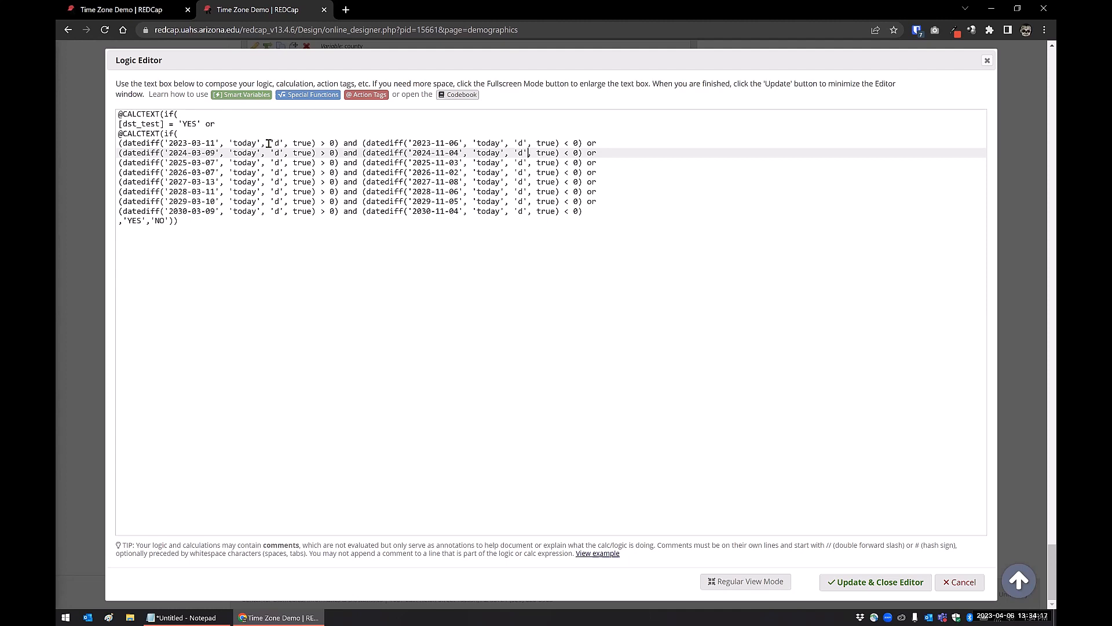
left_click_drag(269, 144, 283, 143)
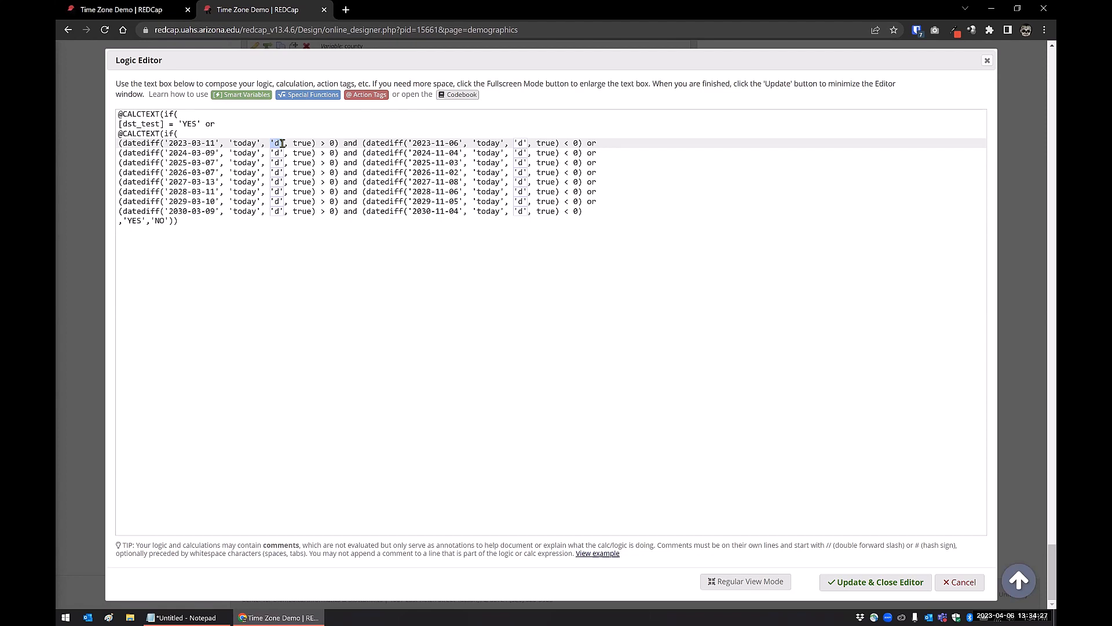
left_click(294, 143)
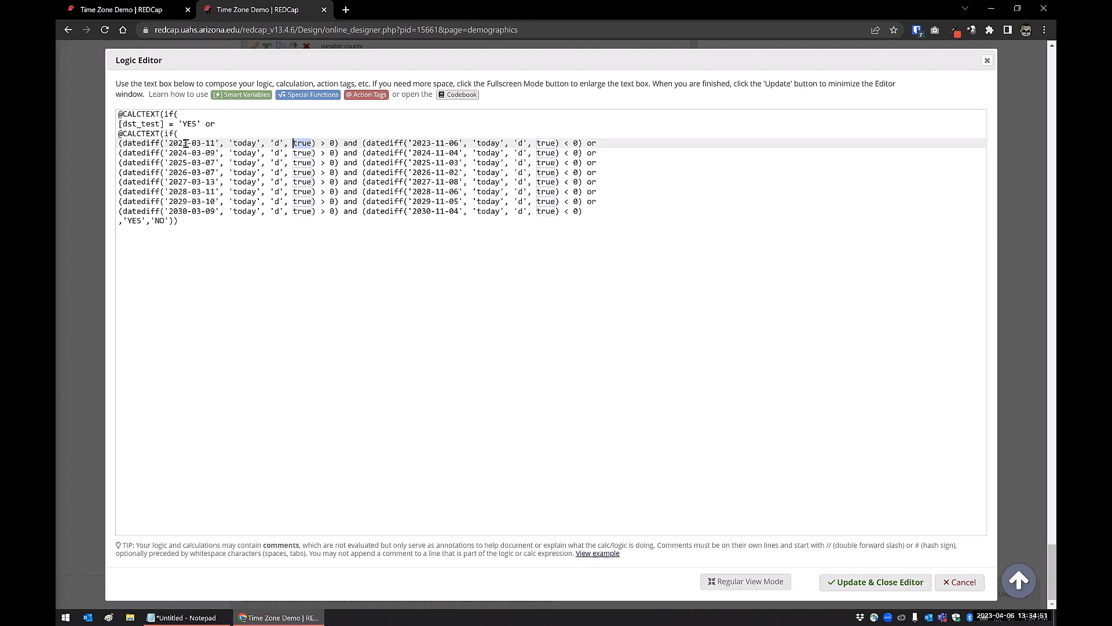
left_click(242, 142)
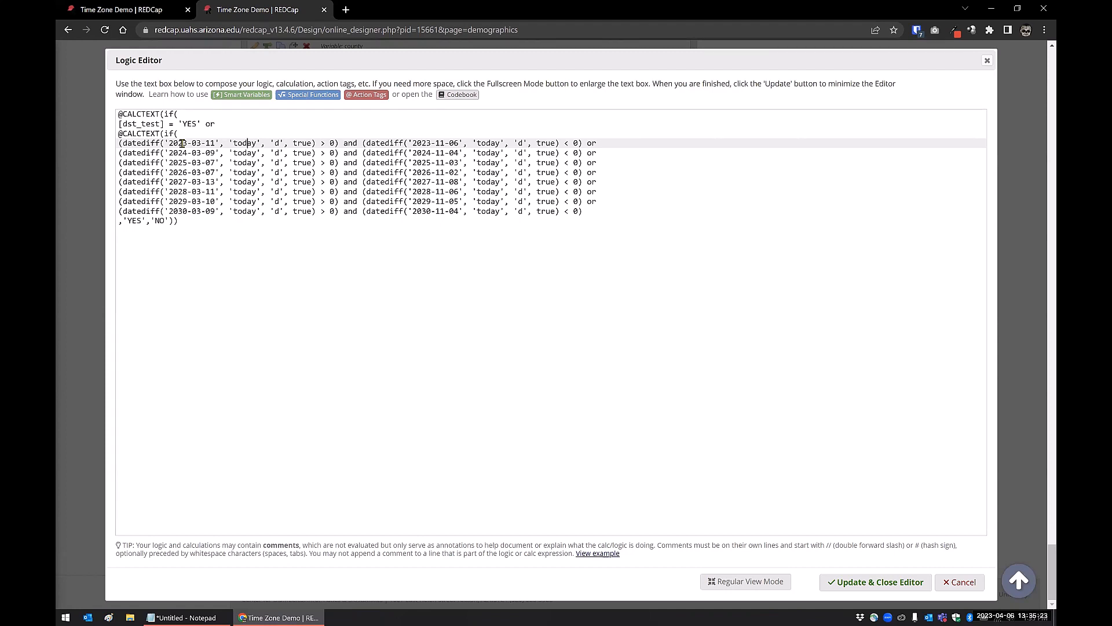
double_click(302, 143)
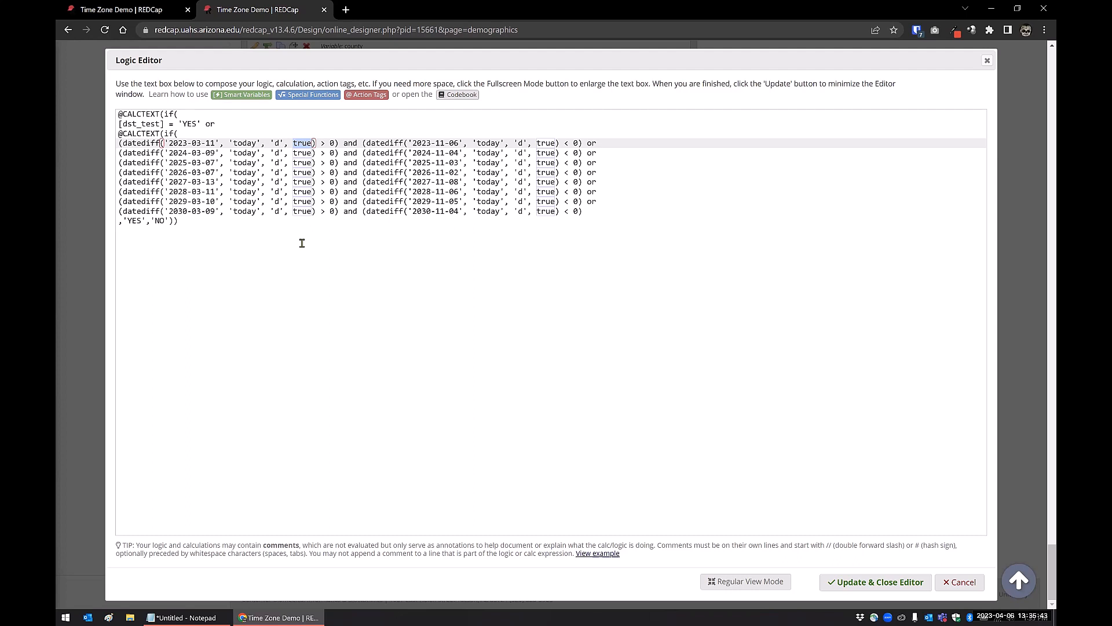
left_click(248, 201)
left_click_drag(123, 143, 577, 143)
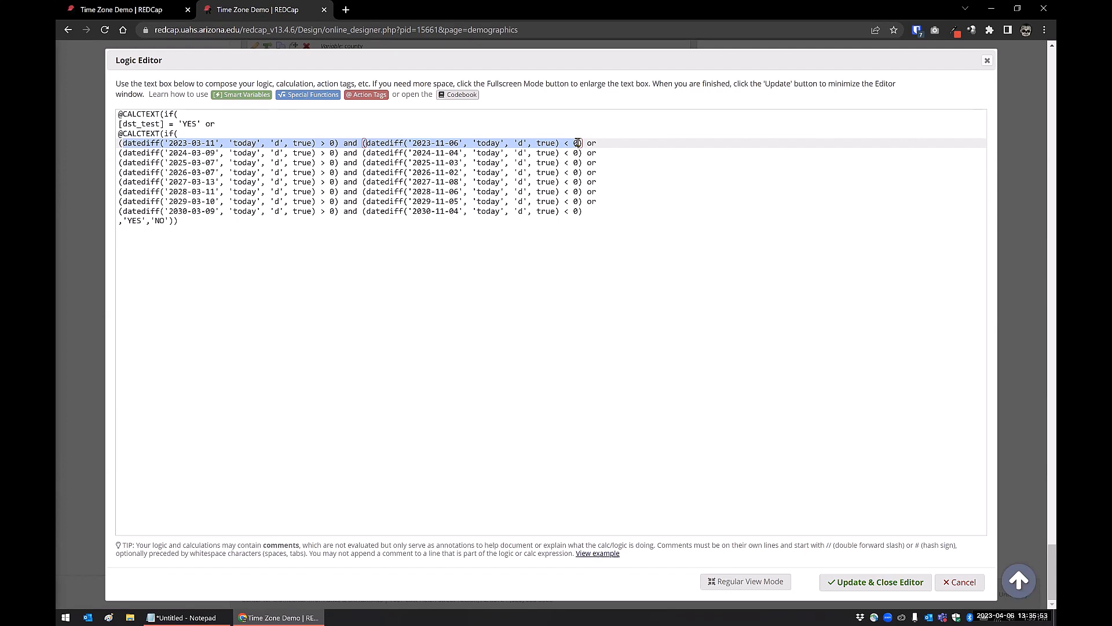
Save the updated DST in Effect logic and field, and reload the test record's Demographics form to check the DST in Effect value
left_click(860, 582)
left_click(818, 545)
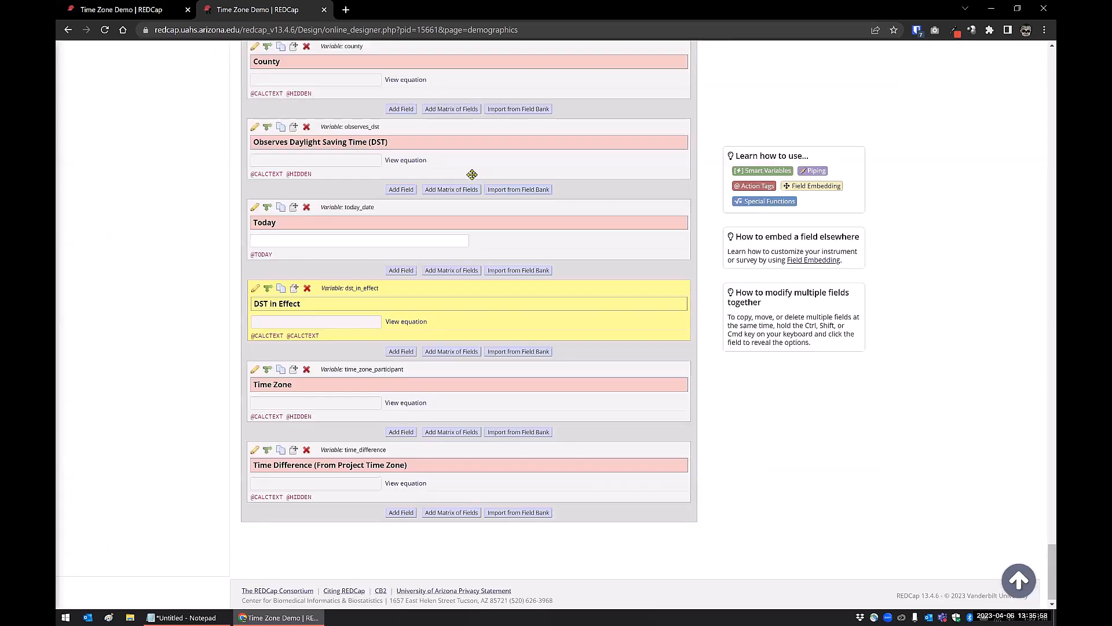
left_click(118, 10)
left_click(105, 30)
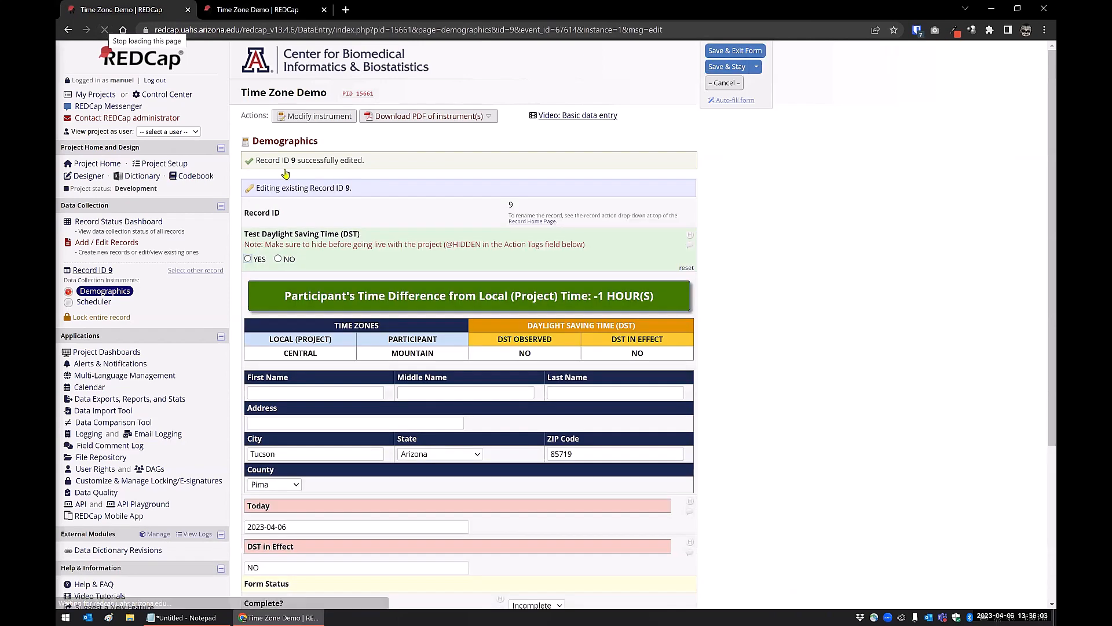
scroll(579, 402, "down", 2)
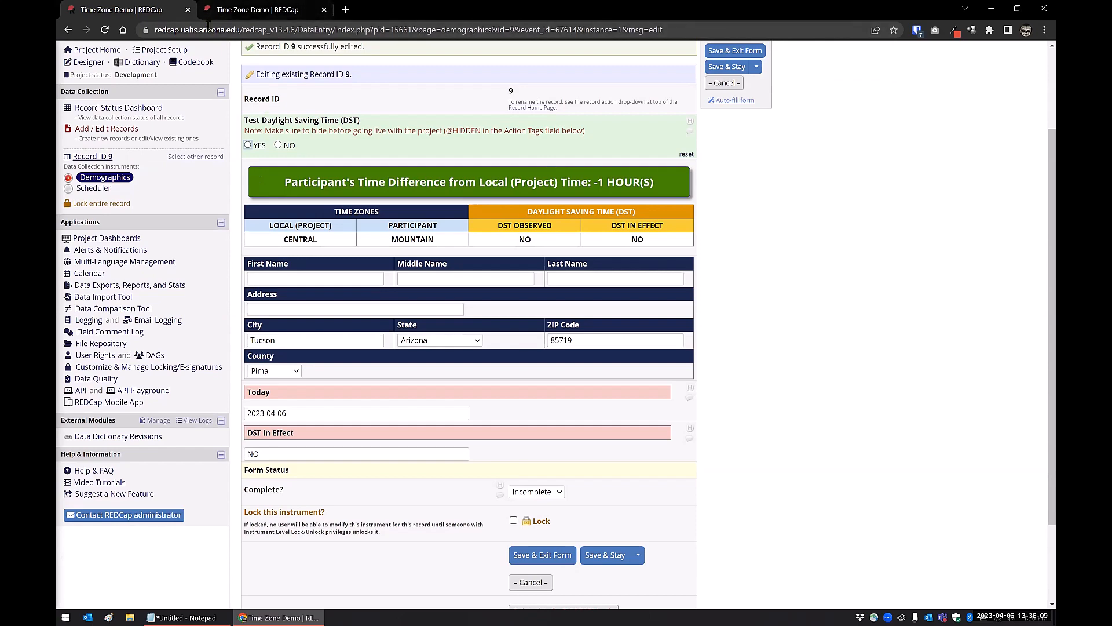
left_click(242, 12)
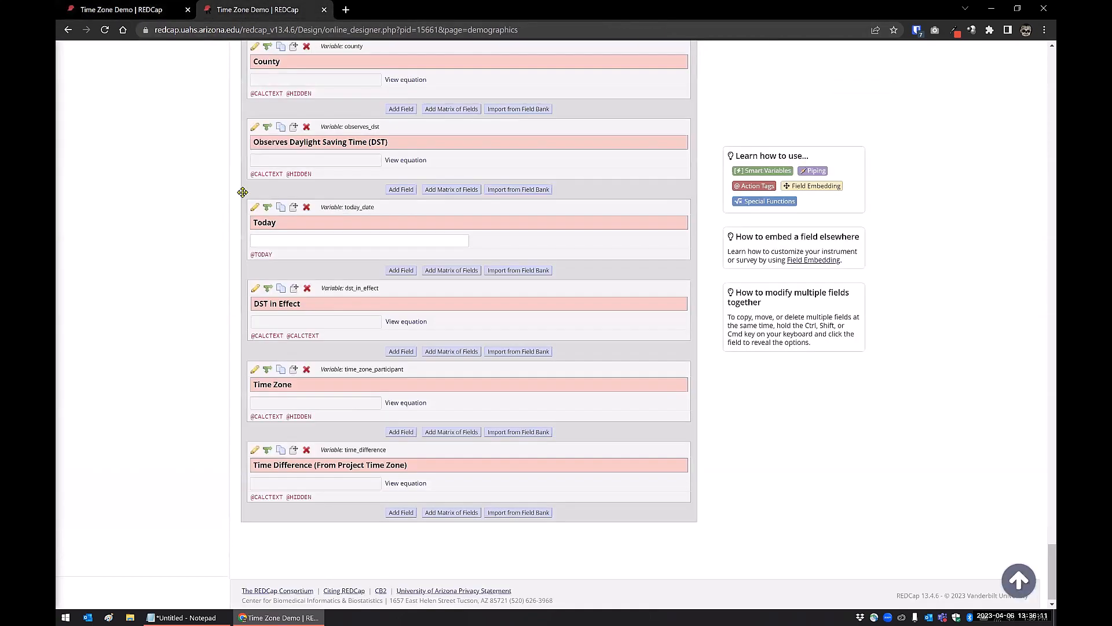
left_click(255, 288)
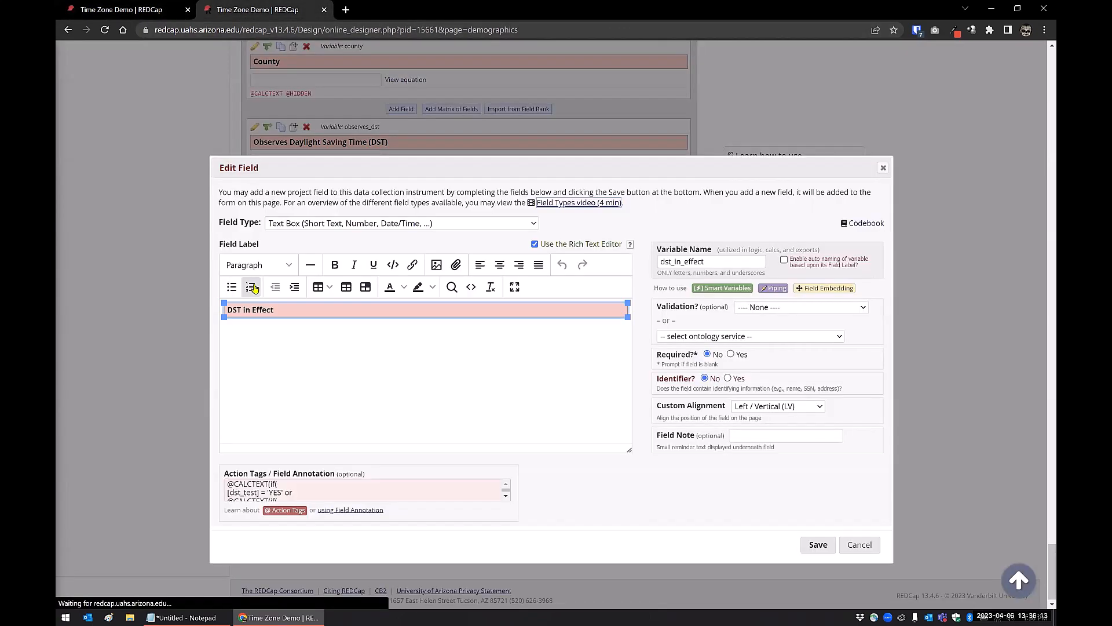
left_click(318, 490)
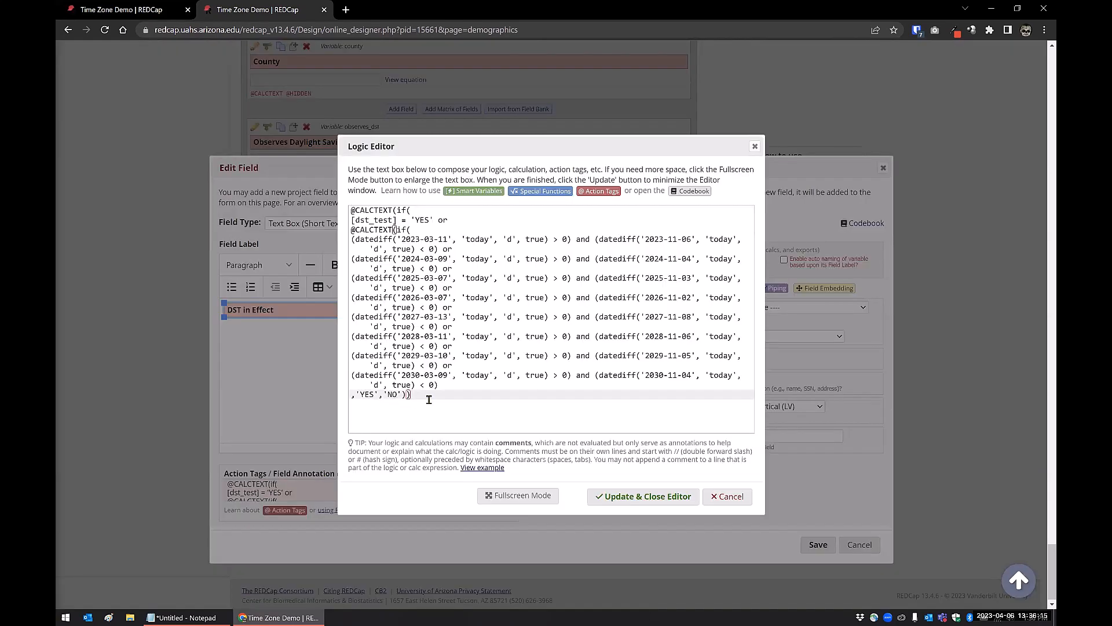
left_click_drag(449, 220, 337, 215)
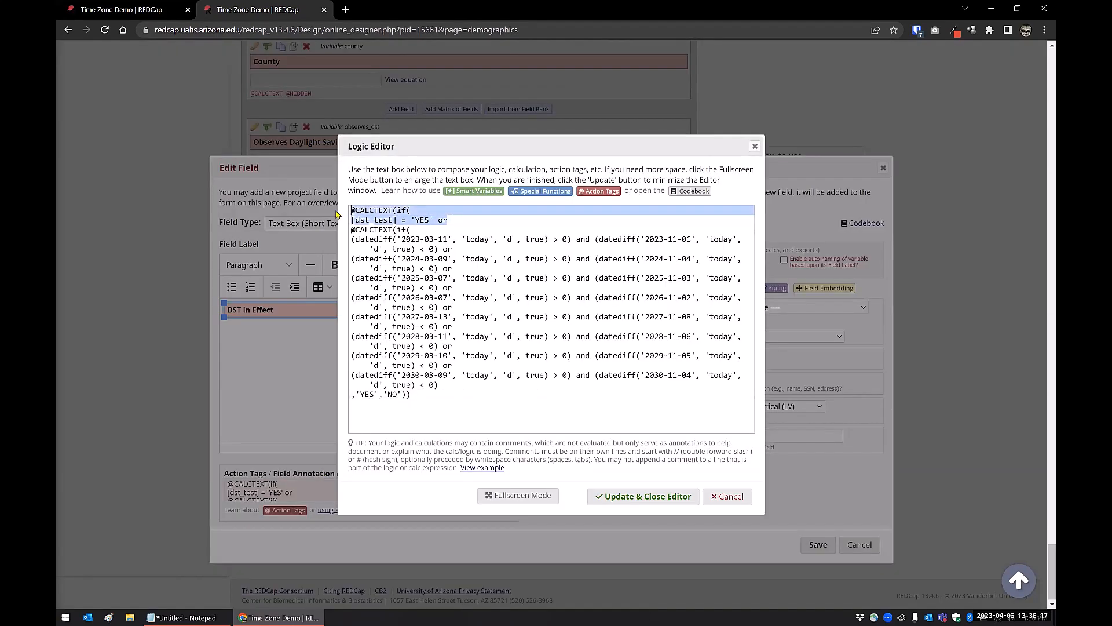
key("BackSpace")
key("Delete")
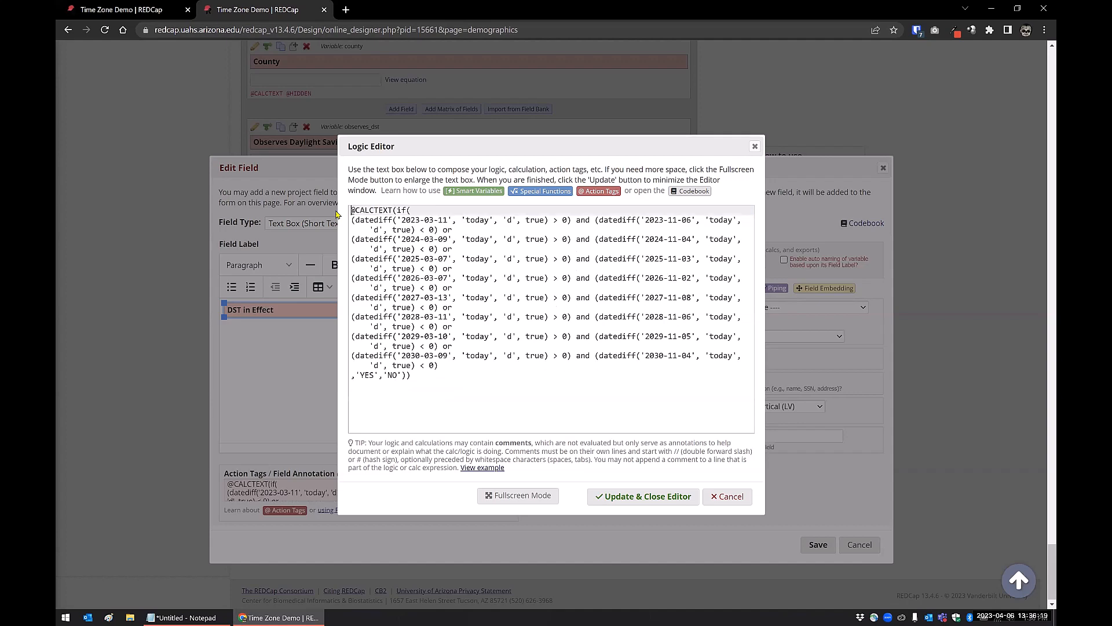
left_click(713, 524)
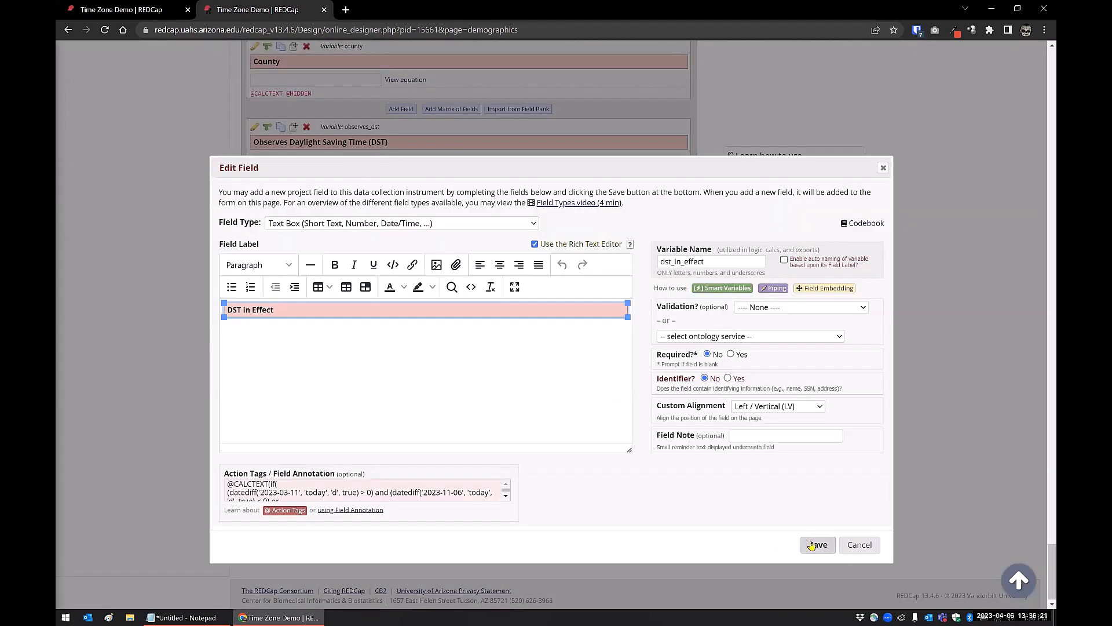
left_click(818, 545)
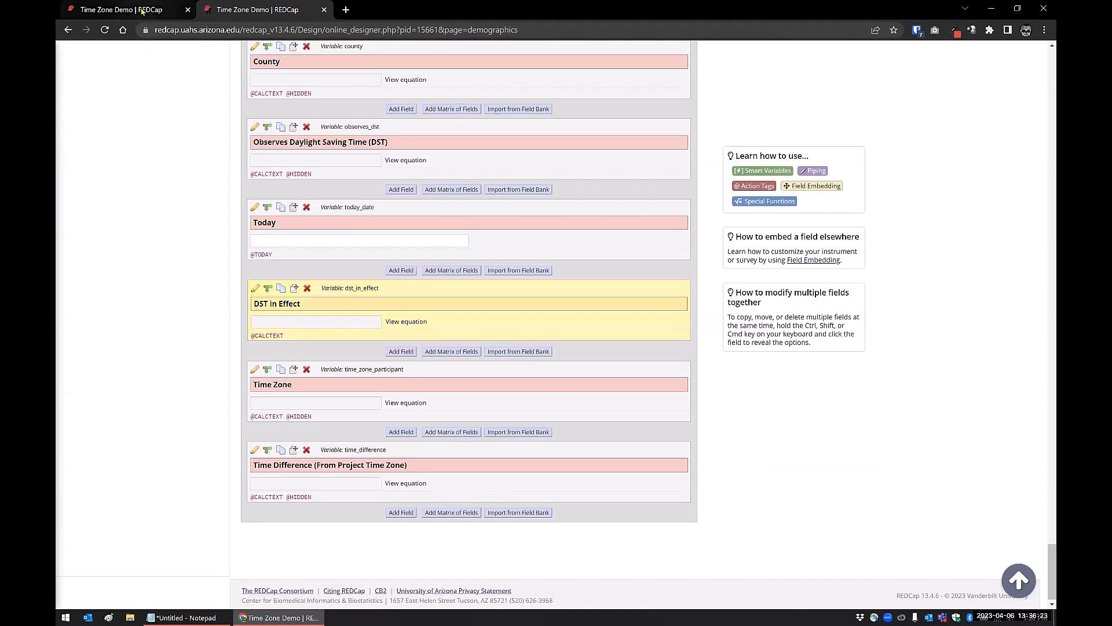
left_click(125, 10)
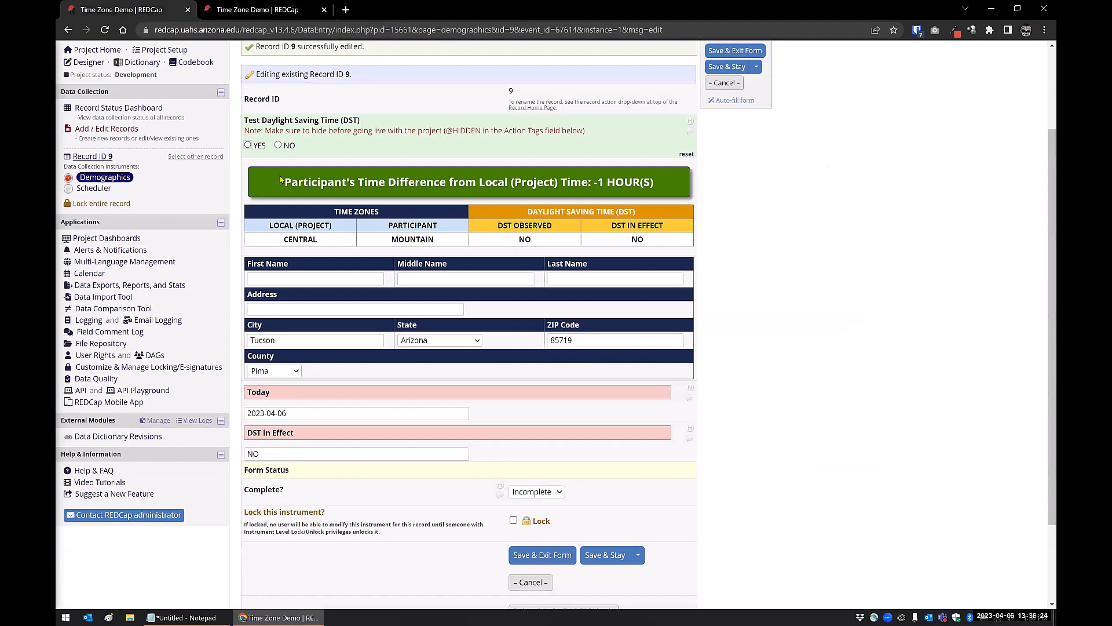
left_click(105, 29)
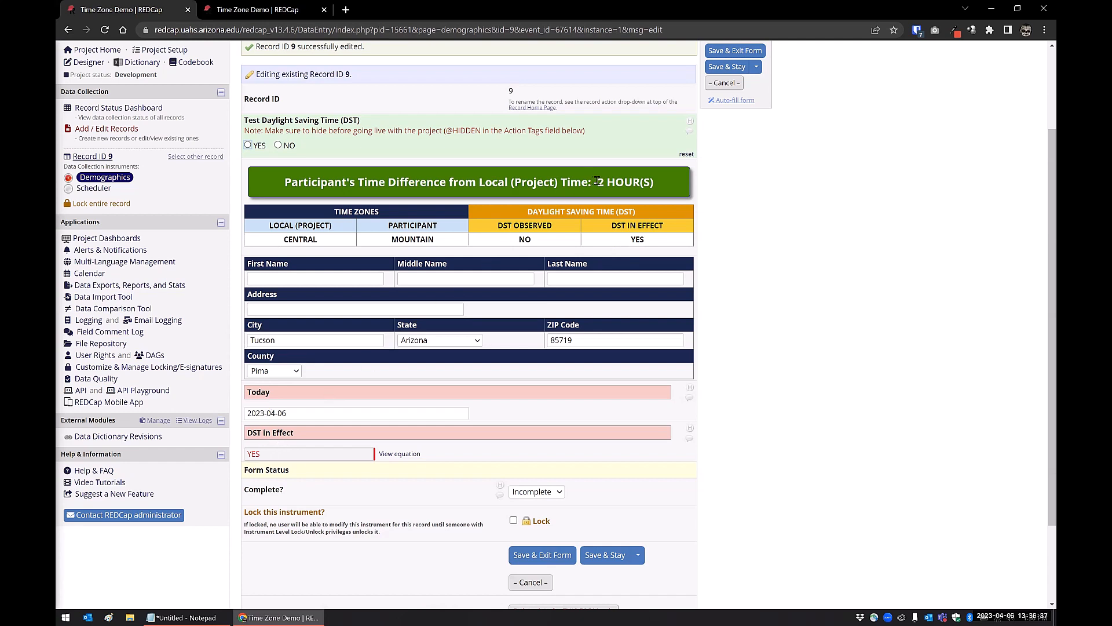
Test the form with city Dilkon, county Navajo and Yes for living on the Navajo Reservation, and reload it without saving
left_click(316, 339)
left_click_drag(316, 339, 246, 343)
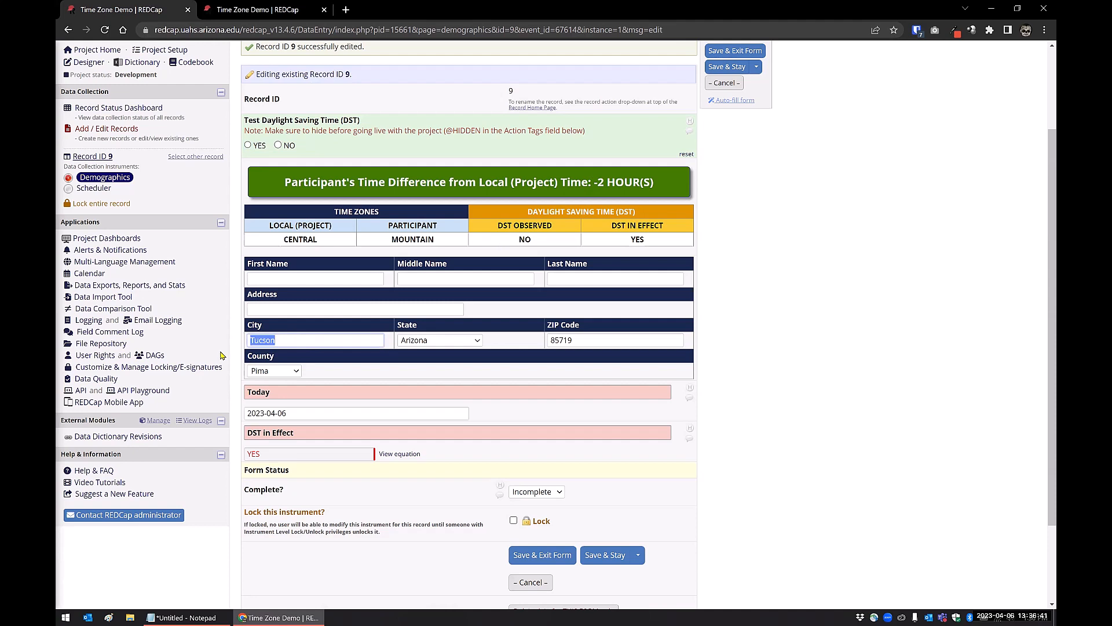
type("Dilkon")
key("Tab")
key("Tab")
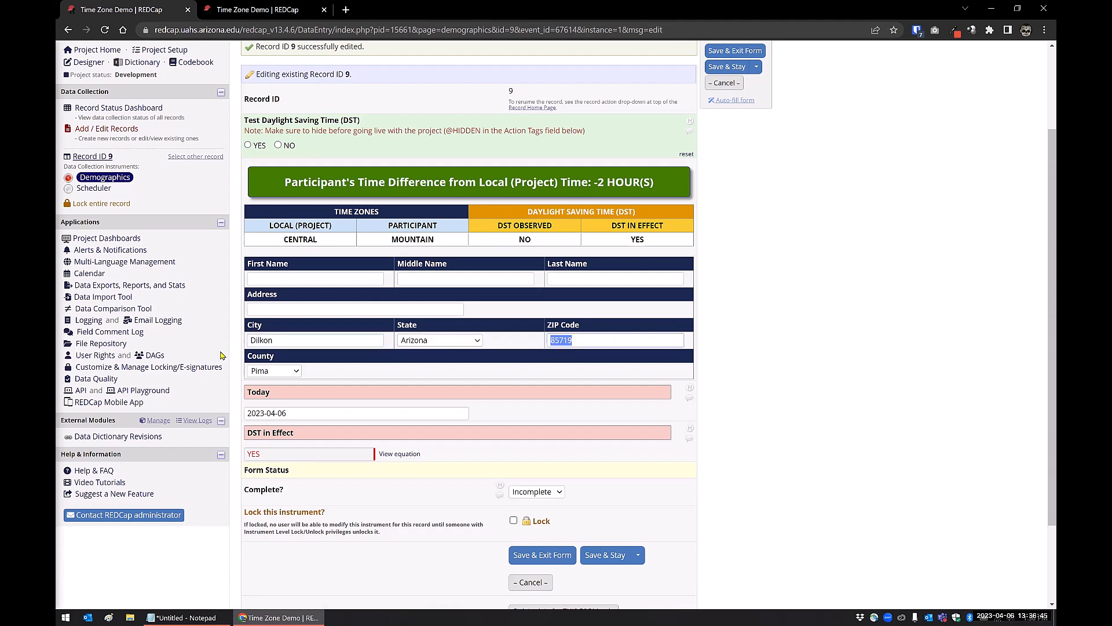
left_click(268, 372)
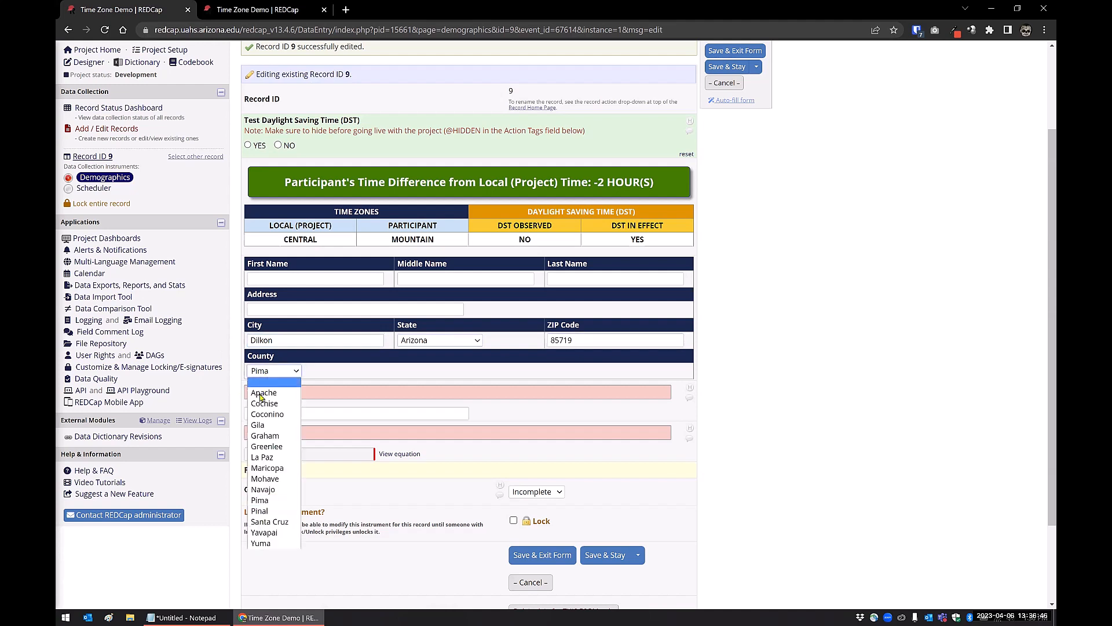
left_click(266, 489)
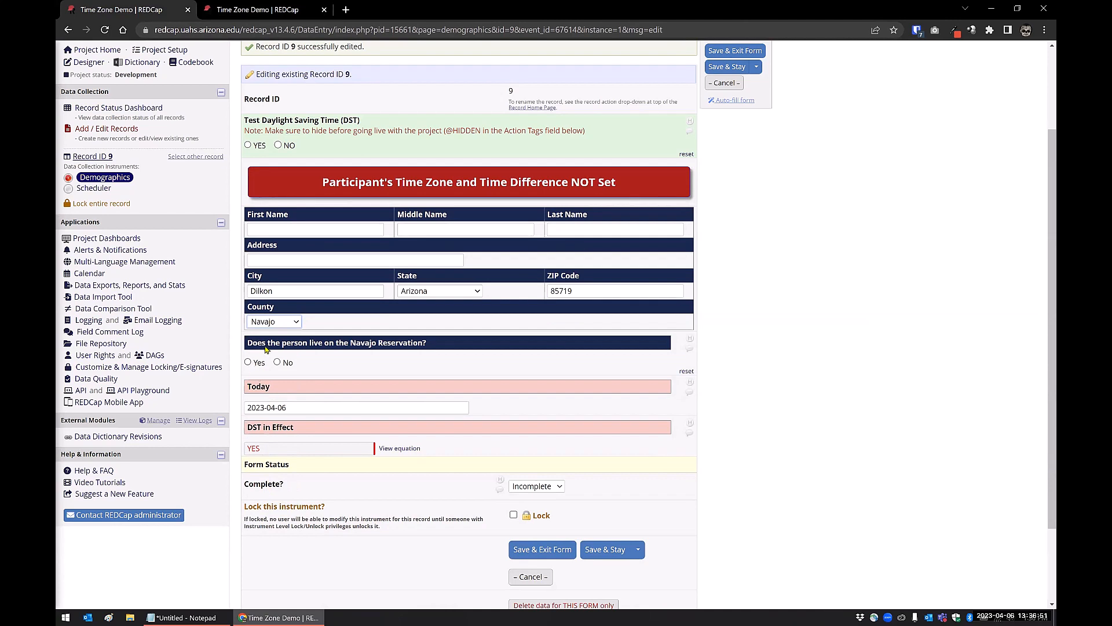
left_click(248, 363)
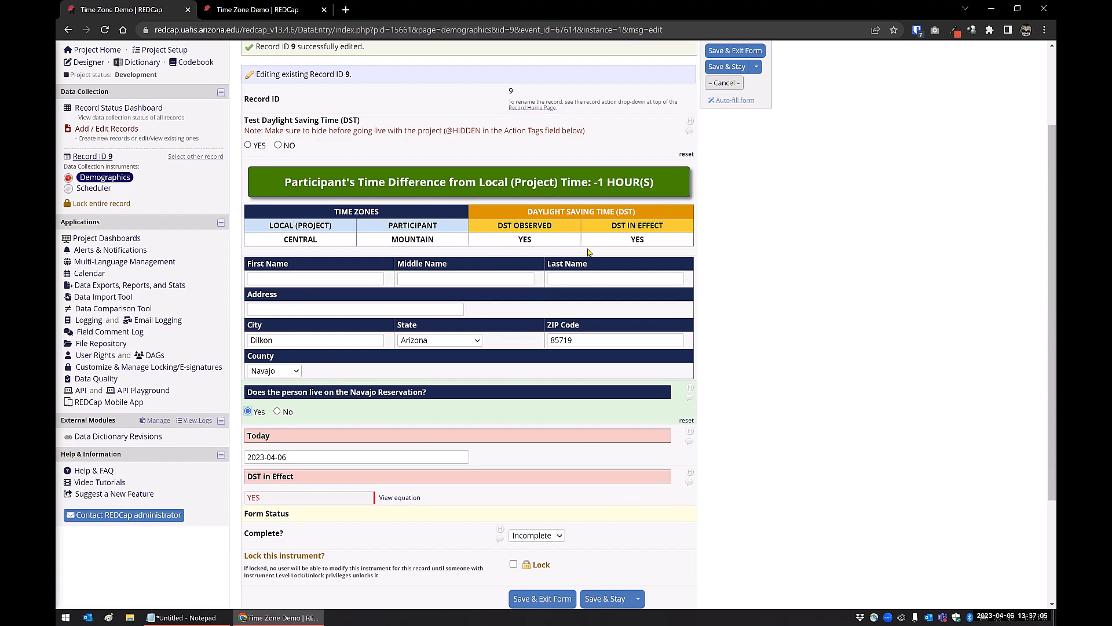
left_click(105, 30)
left_click(612, 97)
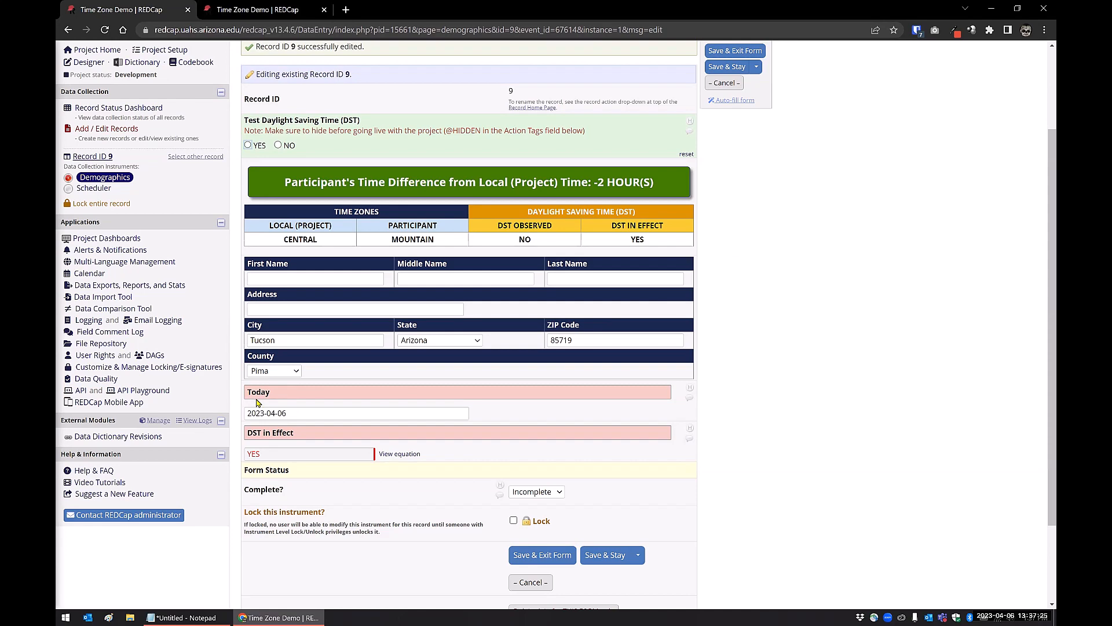
key("ctrl+Tab")
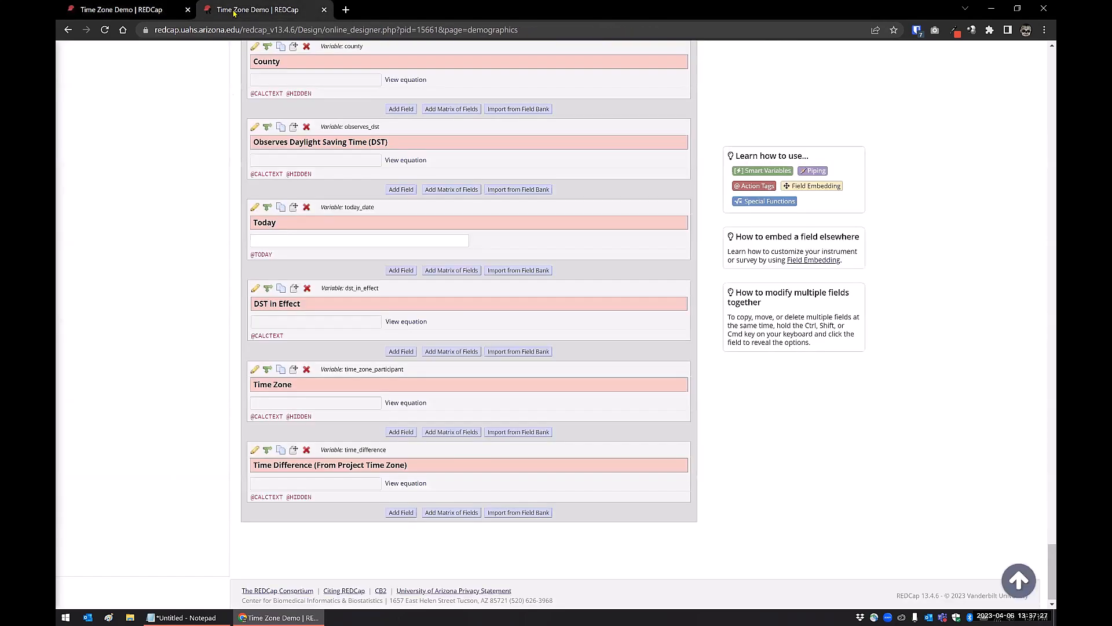
left_click(255, 208)
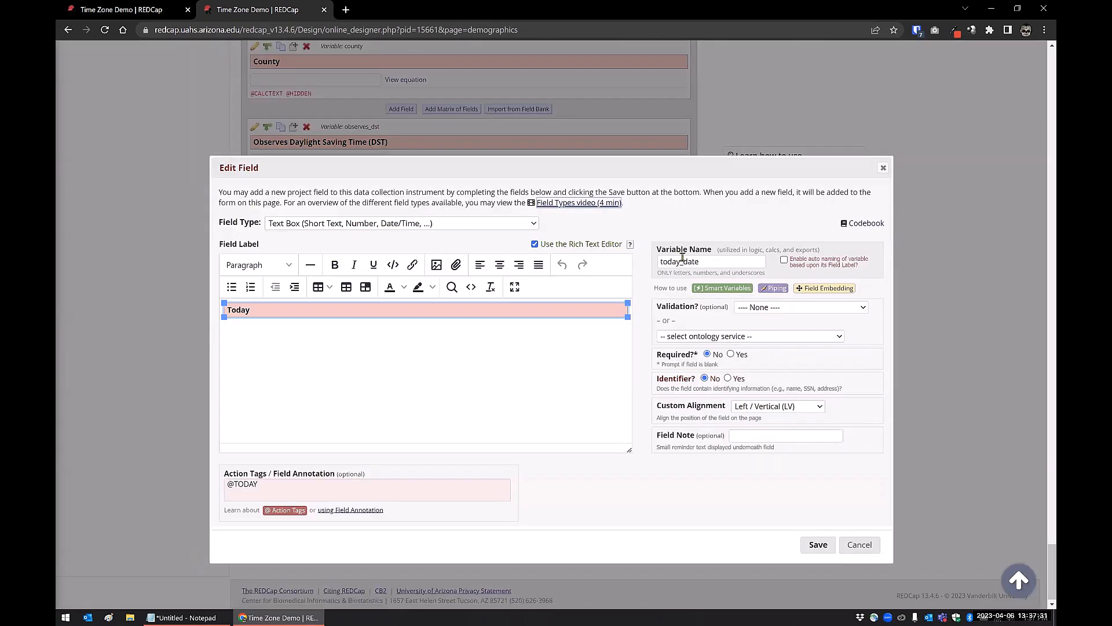
left_click_drag(711, 261, 658, 262)
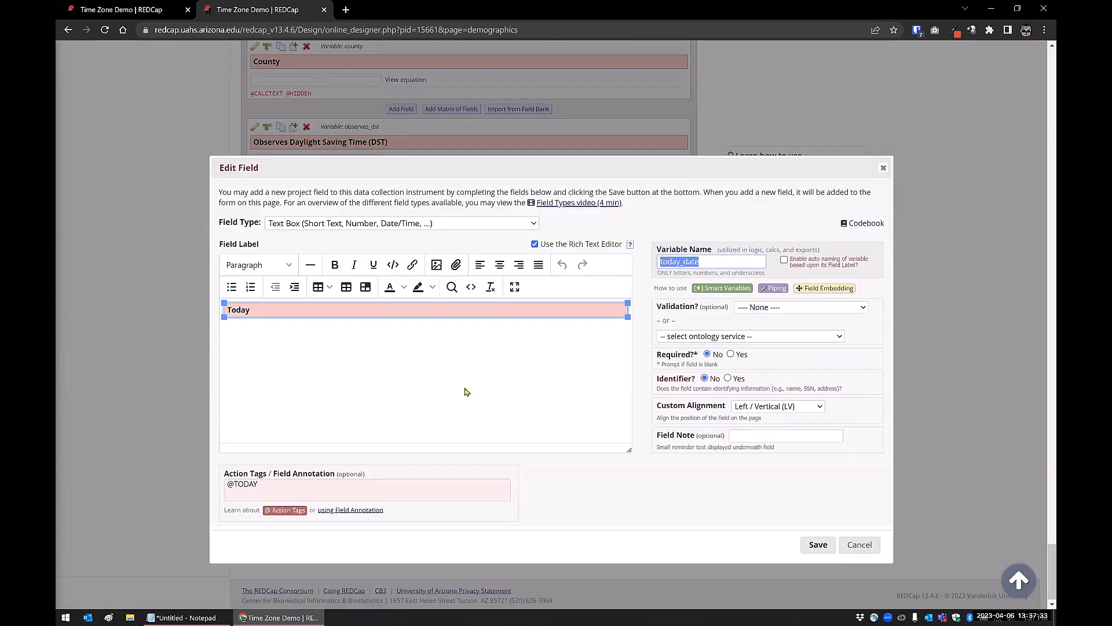
left_click(224, 484)
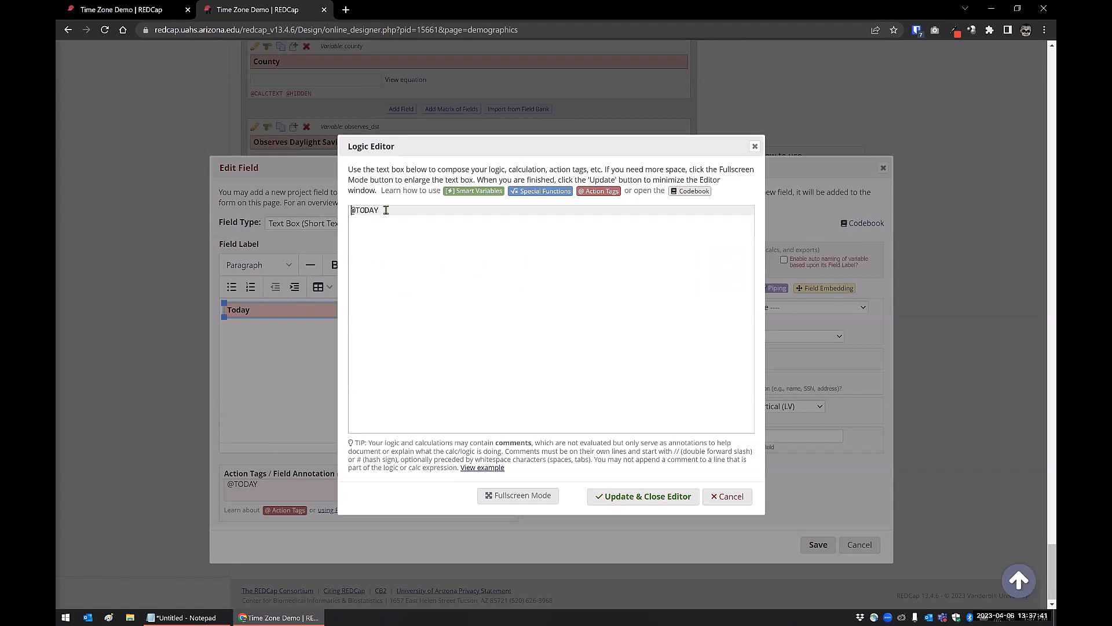
type("@PREFILL=")
left_click_drag(392, 210, 319, 216)
key("BackSpace")
left_click(640, 501)
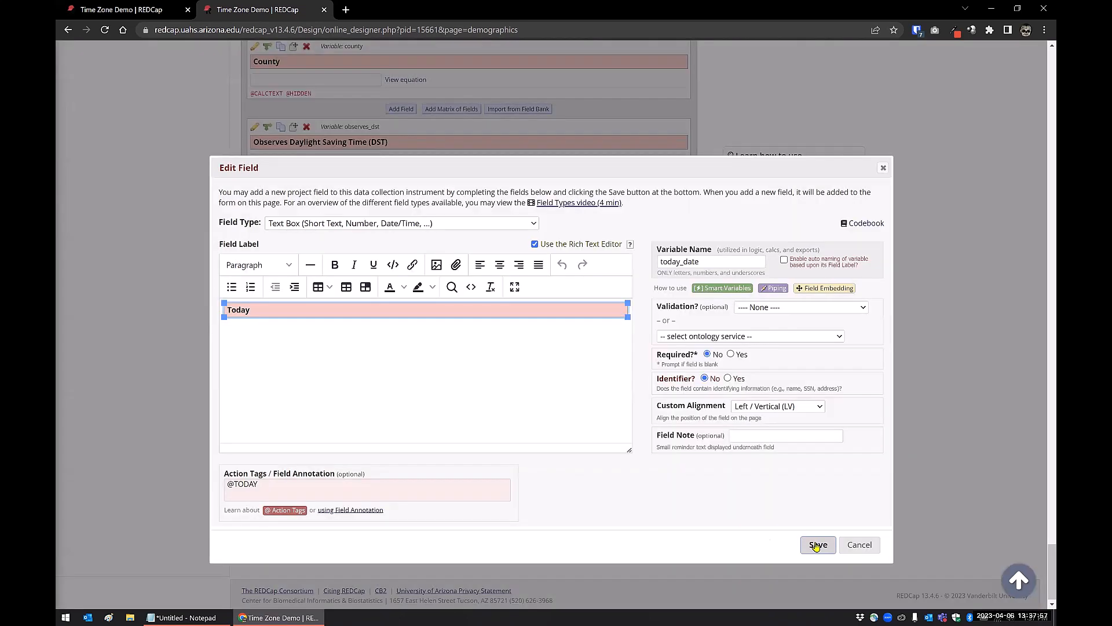
left_click(817, 545)
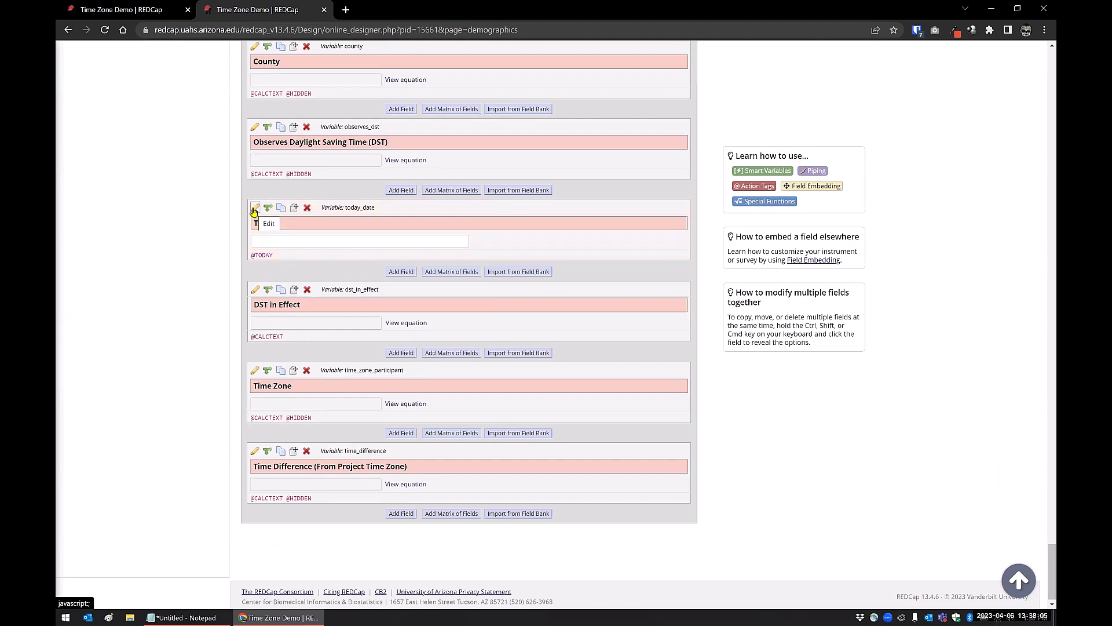
left_click(255, 291)
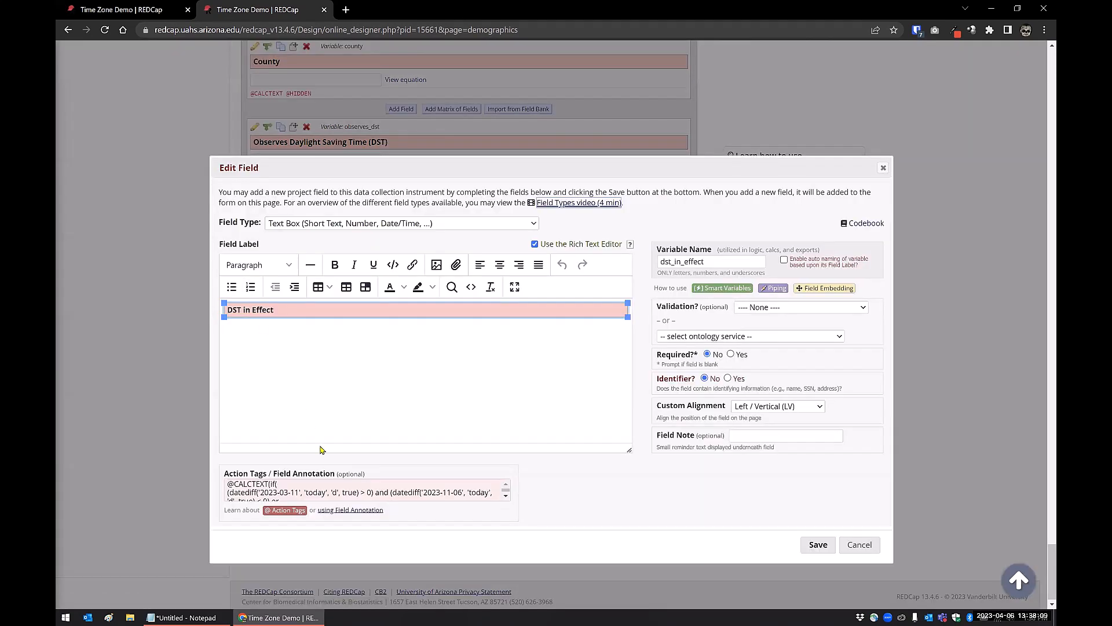
left_click(330, 488)
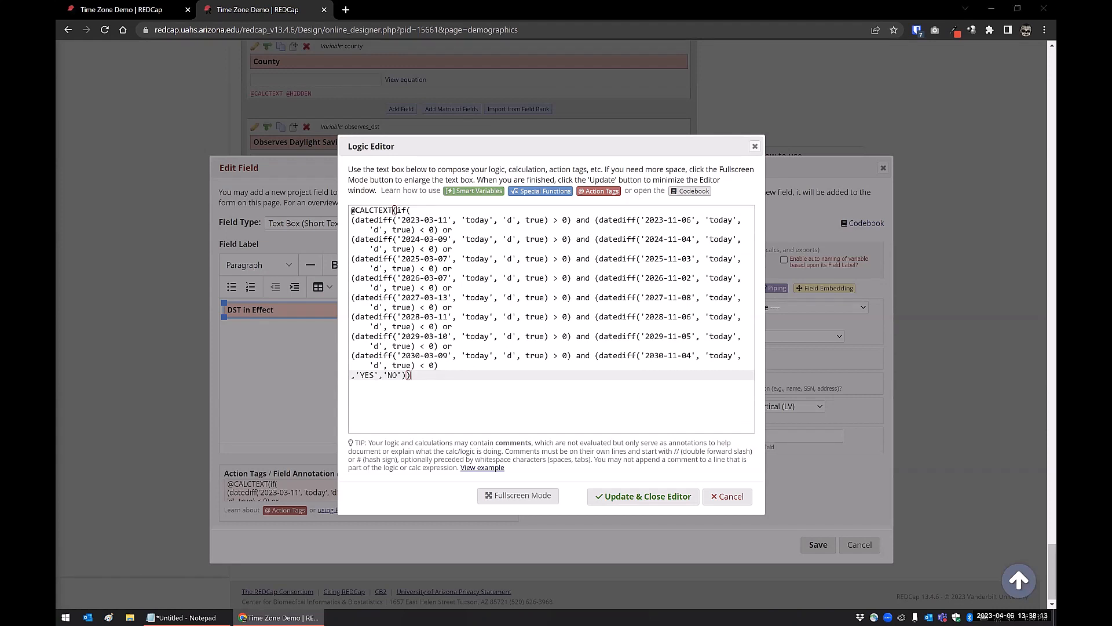
key("ctrl+a")
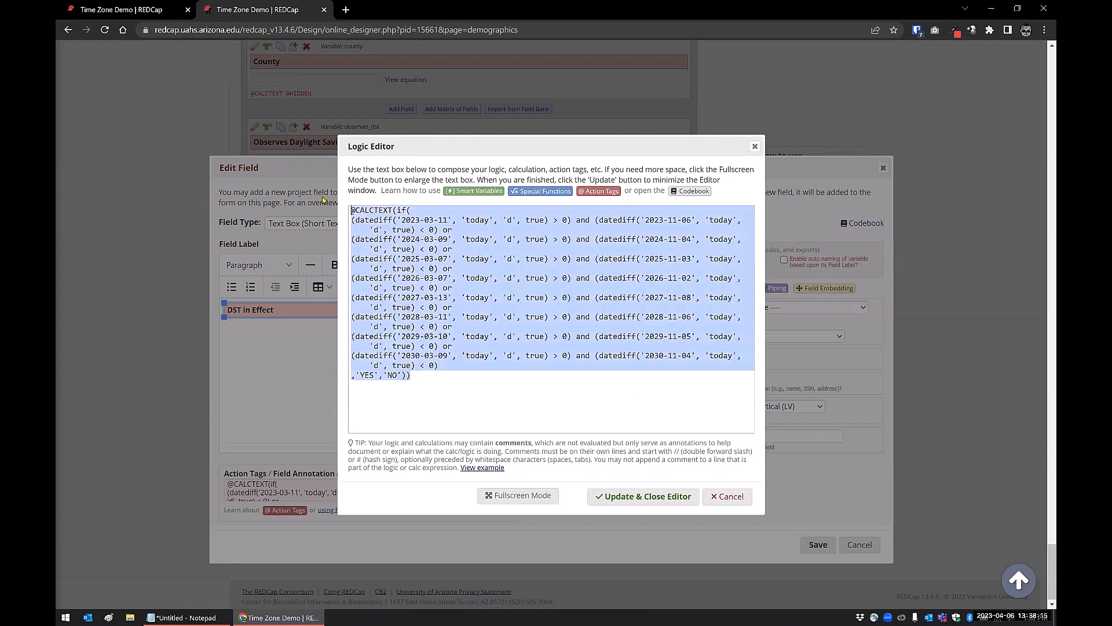
type("@CALCTEXT(if( ([today_date]>'2023-03-11' and [today_date]<'2023-11-06') or ([today_date]>'2024-03-09' and [today_date]<'2024-11-04') or ([today_date]>'2025-03-08' and [today_date]<'2025-11-03') or ([today_date]>'2026-03-07' and [today_date]<'2026-11-02') or ([today_date]>'2027-03-13' and [today_date]<'2027-11-08') or ([today_date]>'2028-03-11' and [today_date]<'2028-11-06') or ([today_date]>'2029-03-10' and [today_date]<'2029-11-05') or ([today_date]>'2030-03-09' and [today_date]<'2030-11-04') ,'YES','NO'))")
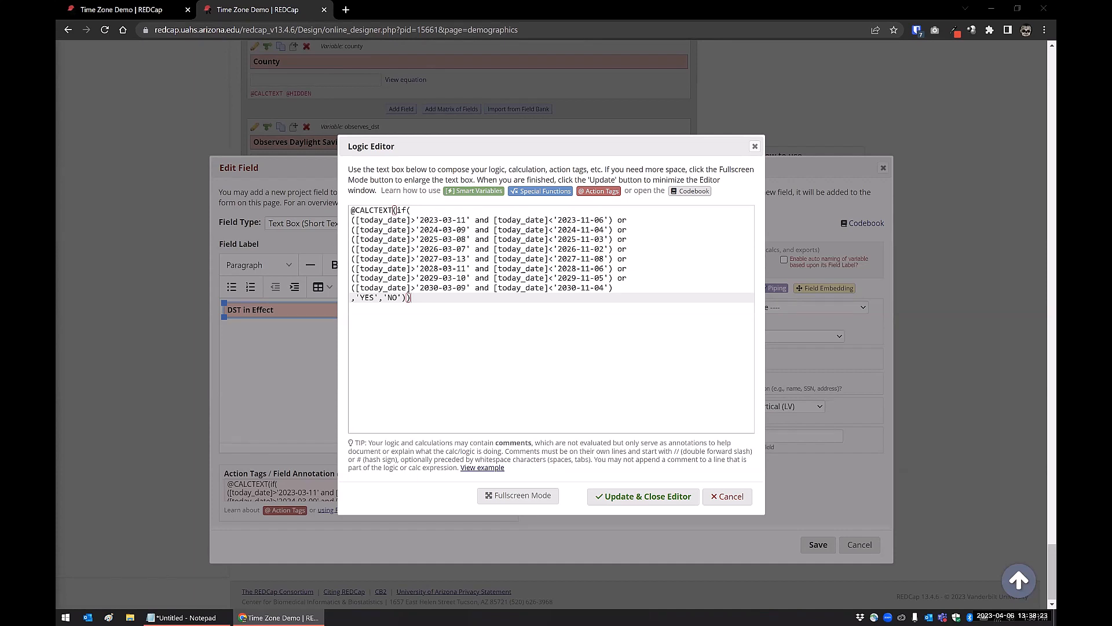
Insert the 'today' version of the calculation below the [today_date] version, compare how the two reference the date, and delete the inserted version
key("Return")
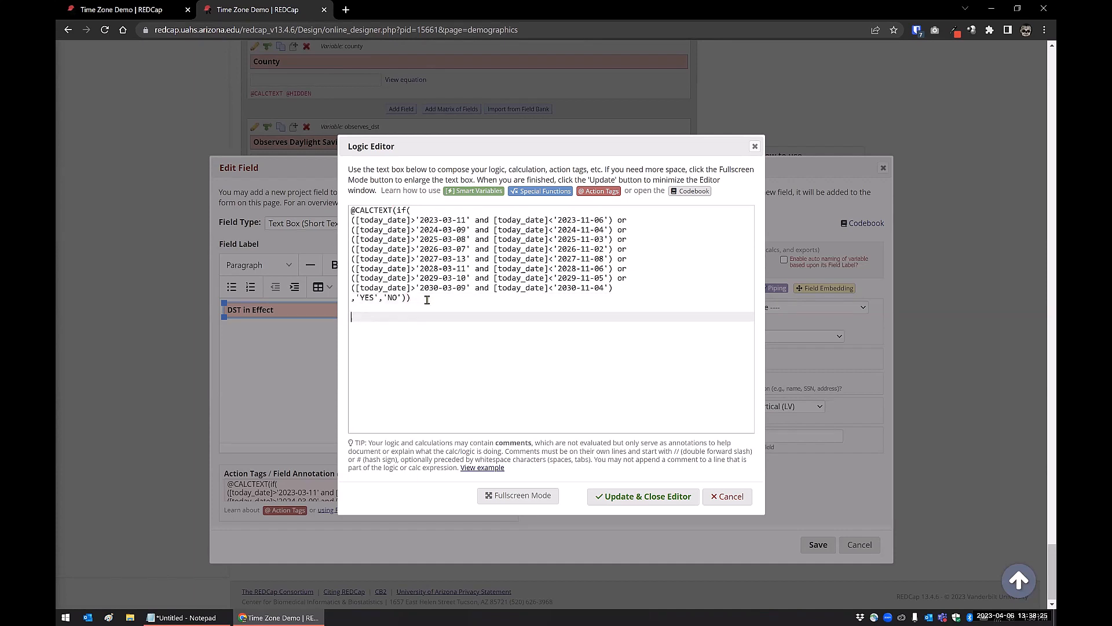
type("@CALCTEXT(if( [dst_test] = 'YES' or ('today'>'2023-03-11' and 'today'<'2023-11-06') or ('today'>'2024-03-09' and 'today'<'2024-11-04') or ('today'>'2025-03-08' and 'today'<'2025-11-03') or ('today'>'2026-03-07' and 'today'<'2026-11-02') or ('today'>'2027-03-13' and 'today'<'2027-11-08') or ('today'>'2028-03-11' and 'today'<'2028-11-06') or ('today'>'2029-03-10' and 'today'<'2029-11-05') or ('today'>'2030-03-09' and 'today'<'2030-11-04') ,'YES','NO'))")
left_click(403, 336)
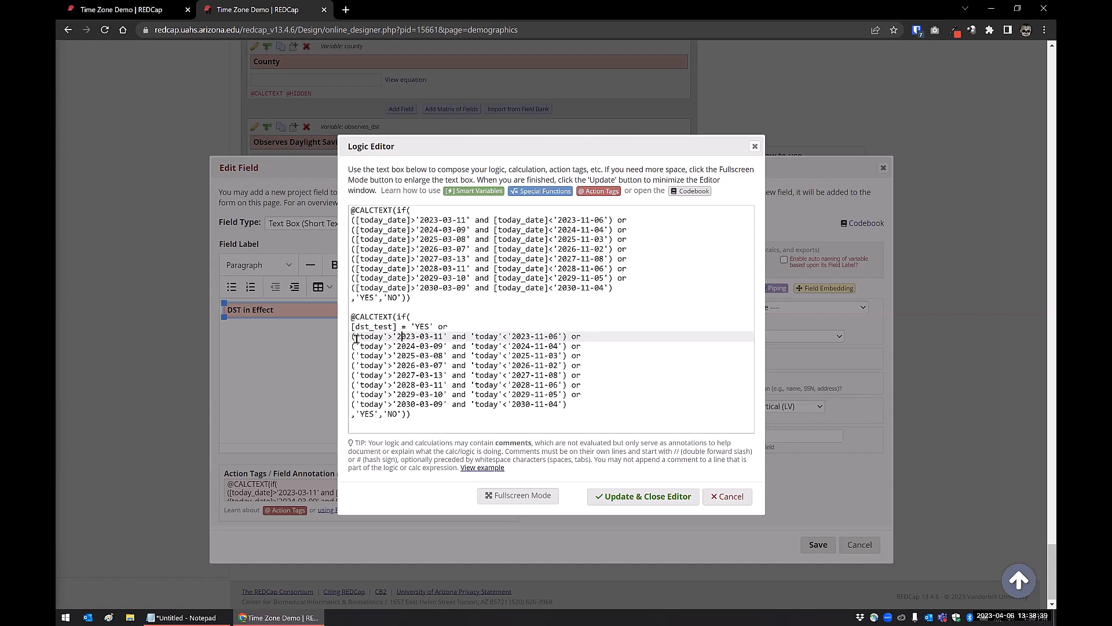
left_click_drag(356, 337, 387, 337)
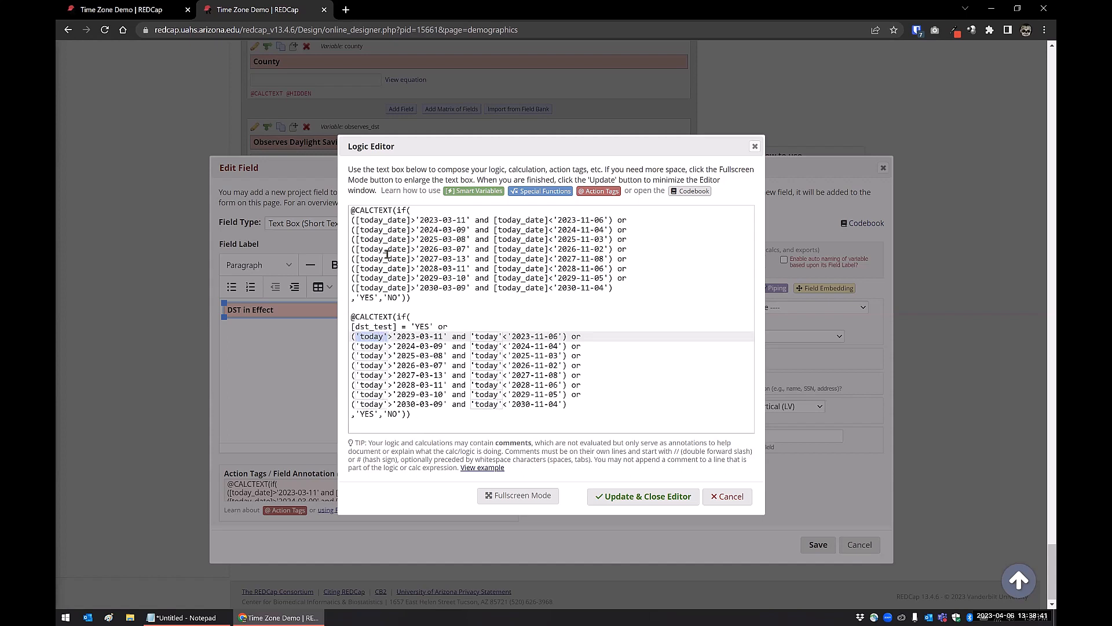
left_click(358, 219)
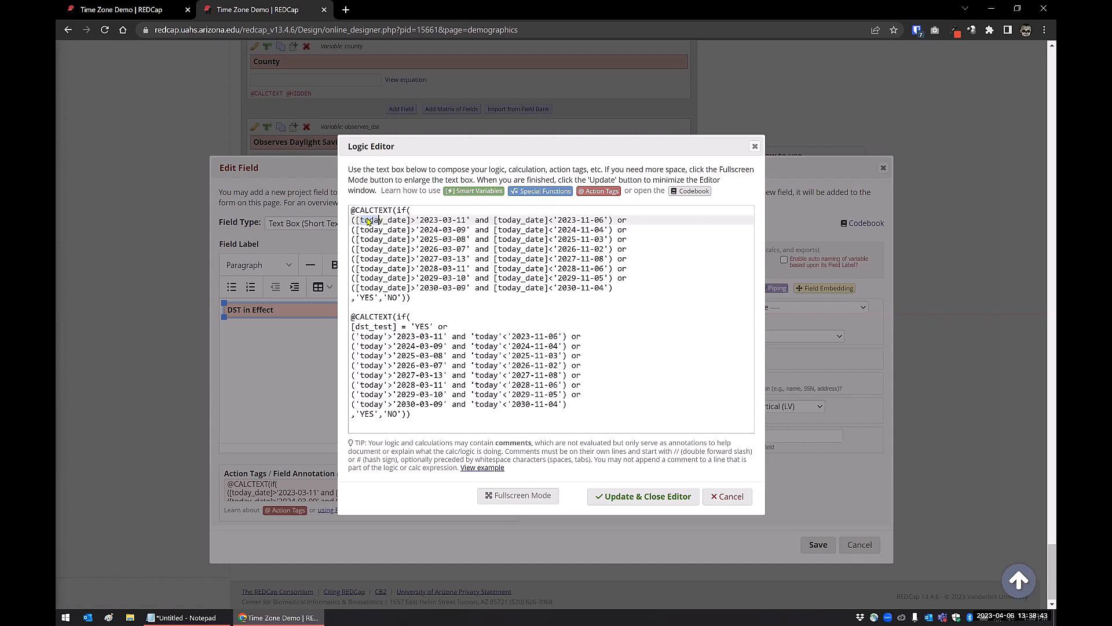
left_click_drag(356, 220, 404, 219)
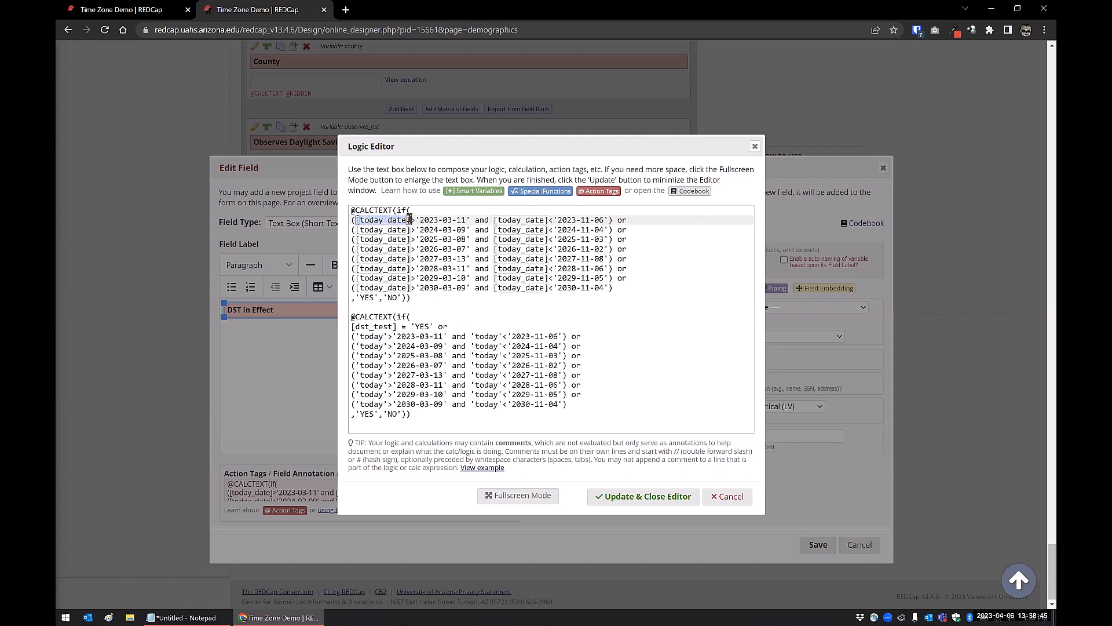
left_click(406, 234)
left_click_drag(412, 413, 356, 414)
left_click_drag(330, 366, 321, 318)
key("BackSpace")
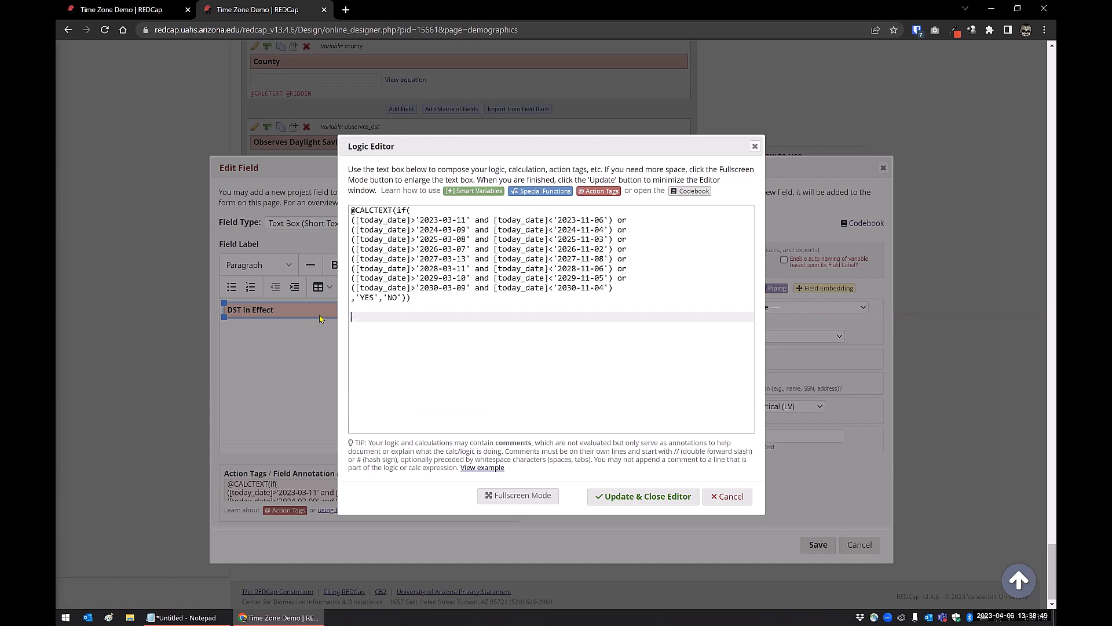
key("BackSpace")
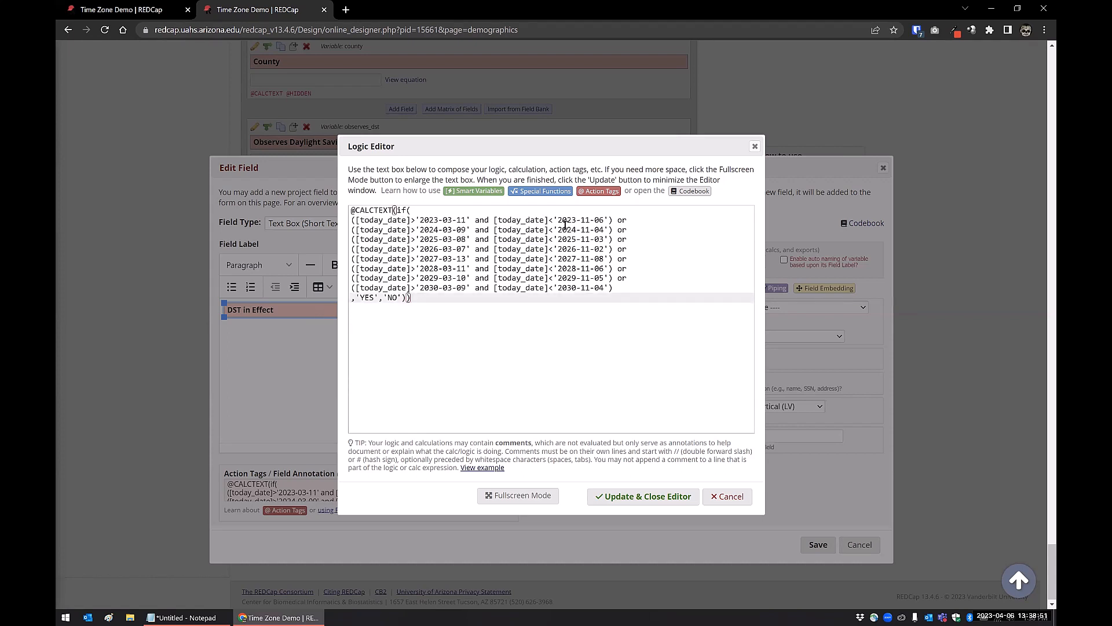
Review the 2023 condition, save the DST in Effect logic and field, and reload the test record's Demographics form
left_click_drag(612, 221, 351, 220)
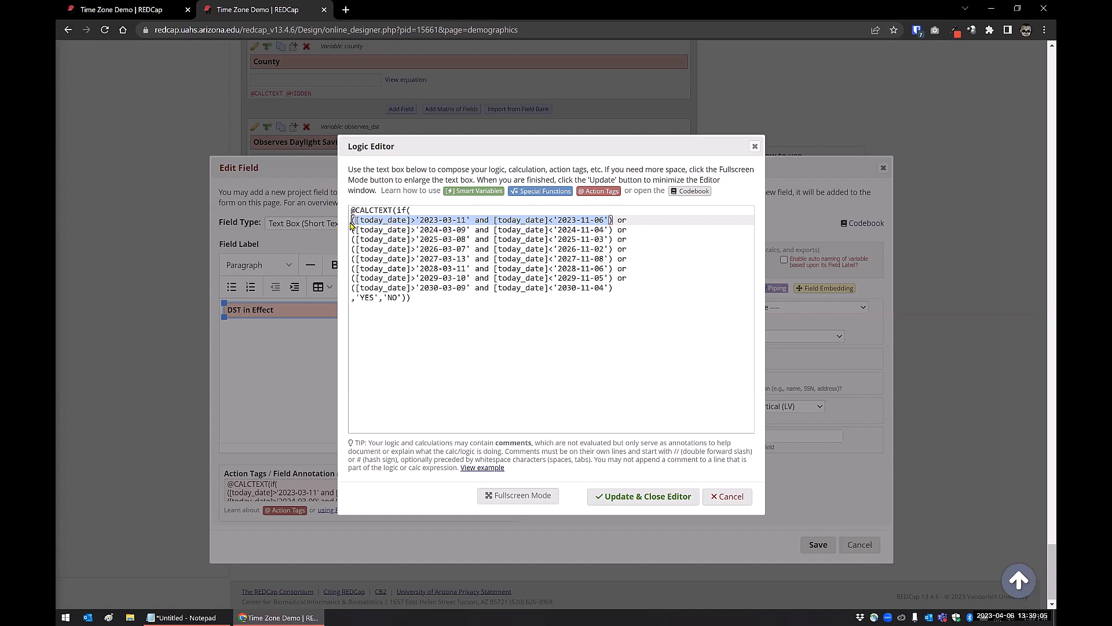
left_click(433, 307)
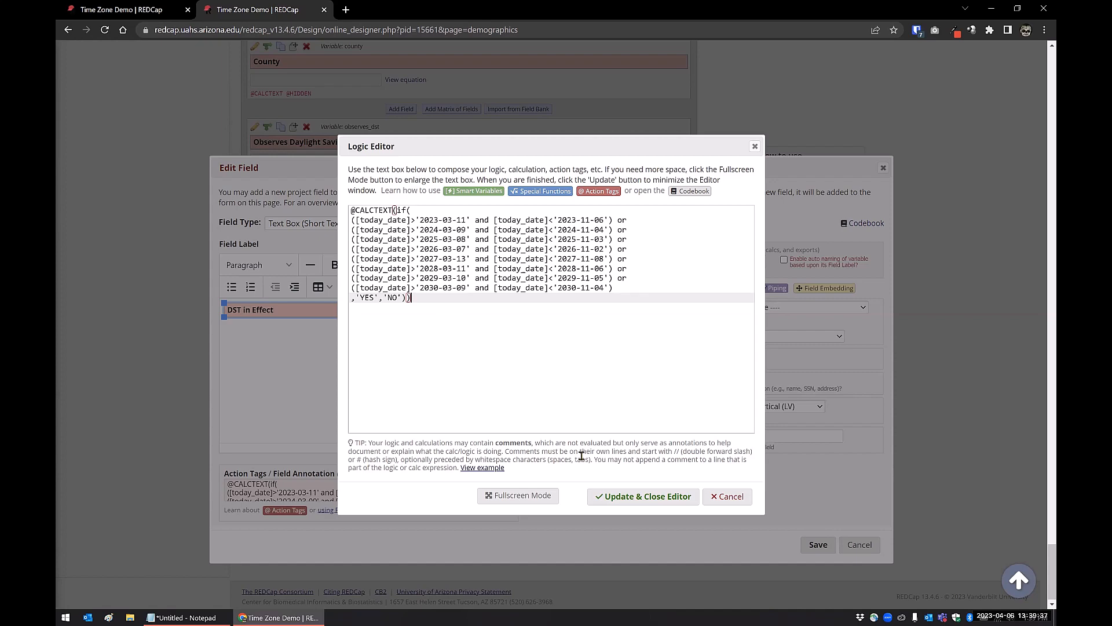
left_click(617, 498)
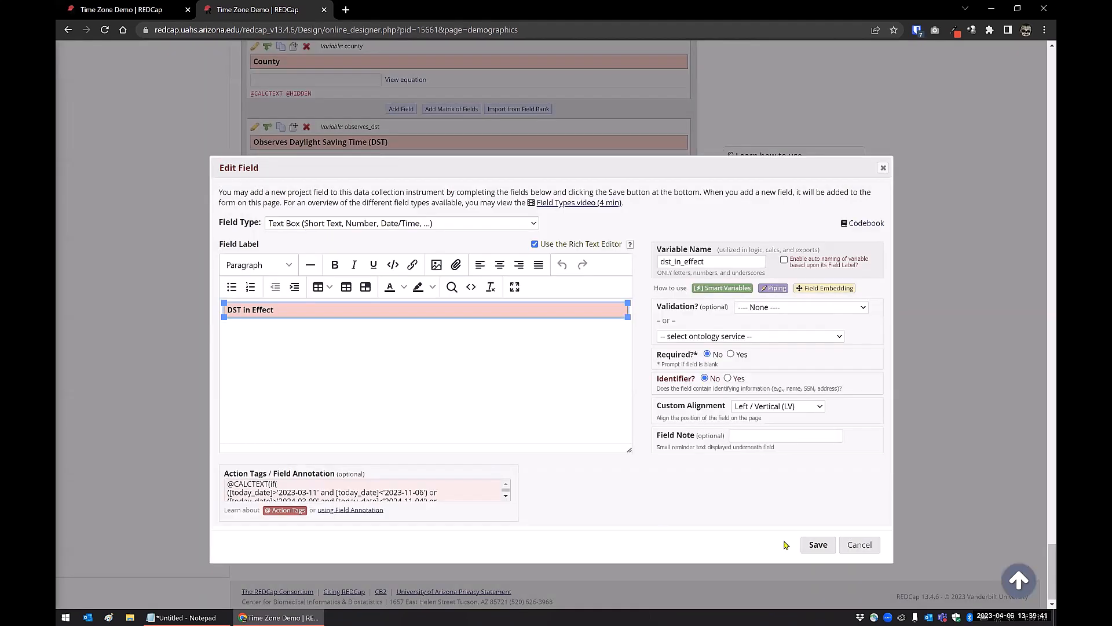
left_click(819, 545)
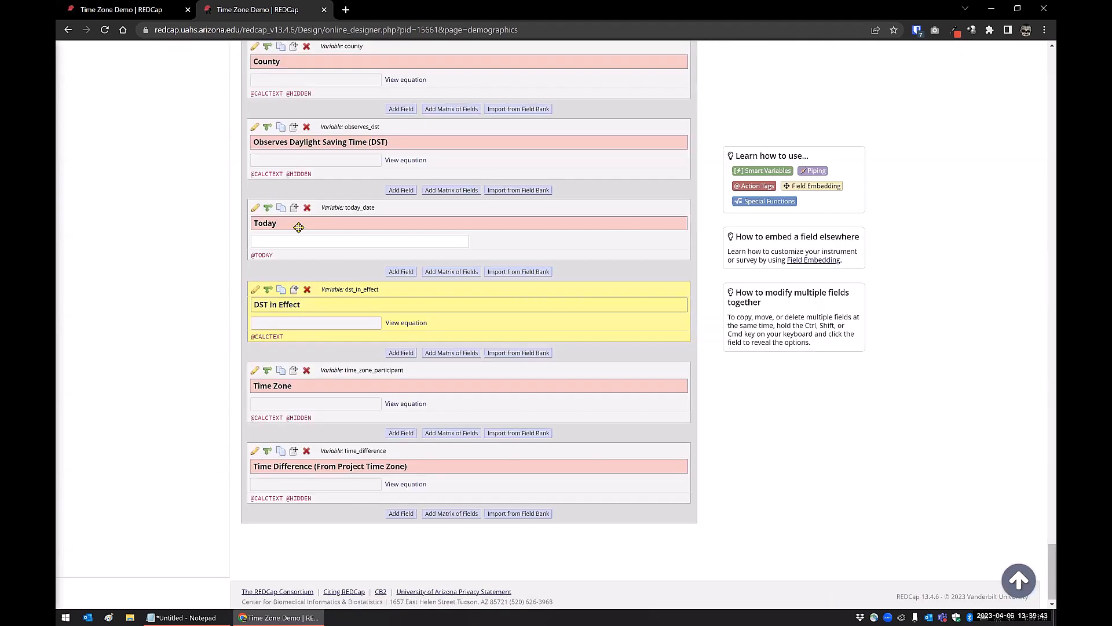
left_click(137, 10)
key("F5")
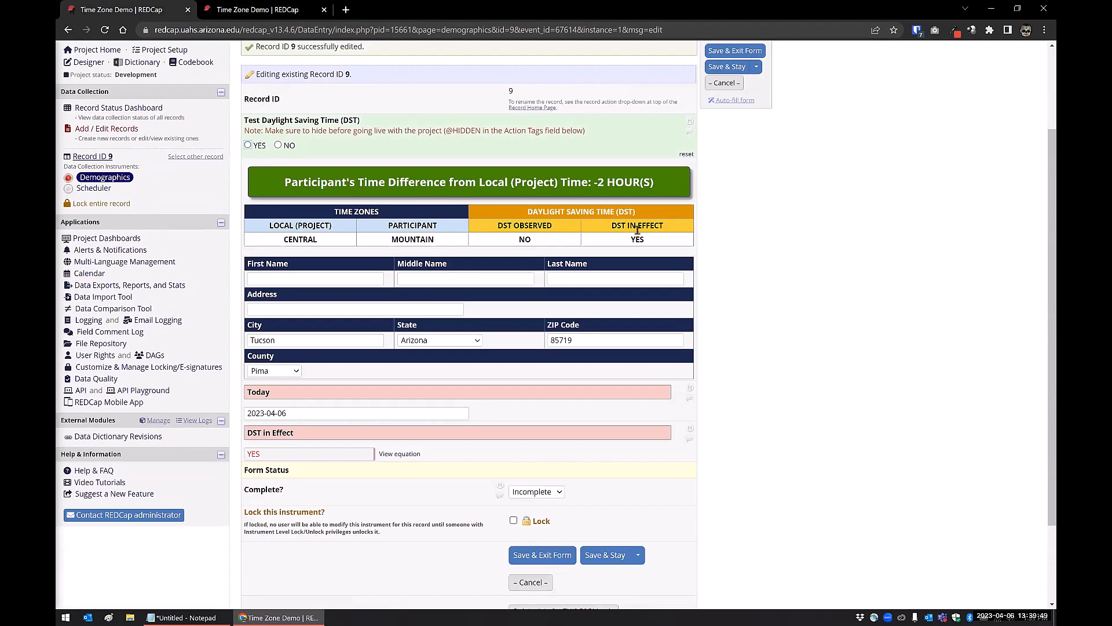
Test the DST in Effect calculation on the record by changing the Today date to 2023-12-11
left_click(294, 413)
left_click_drag(294, 413, 241, 416)
left_click(295, 414)
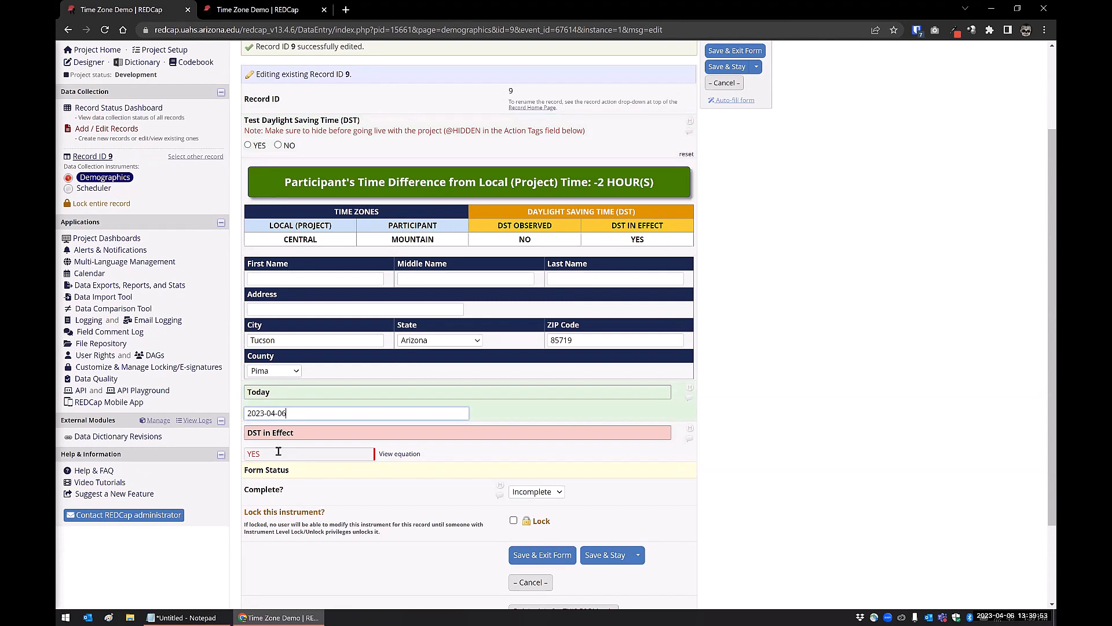
left_click(299, 455)
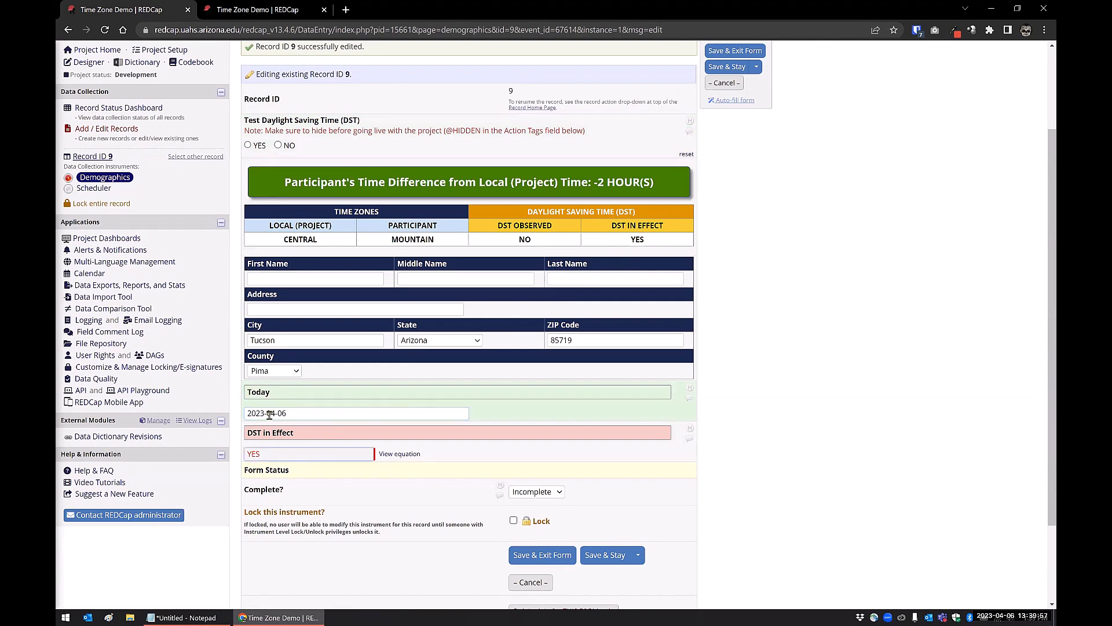
left_click_drag(267, 413, 319, 412)
type("1")
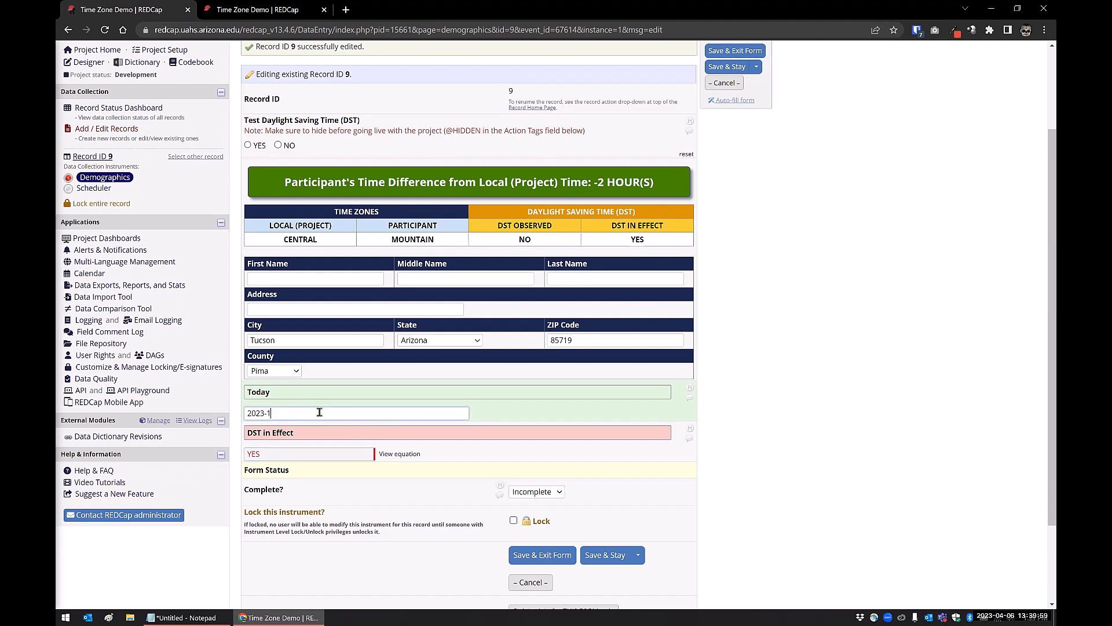
type("2/11")
key("Tab")
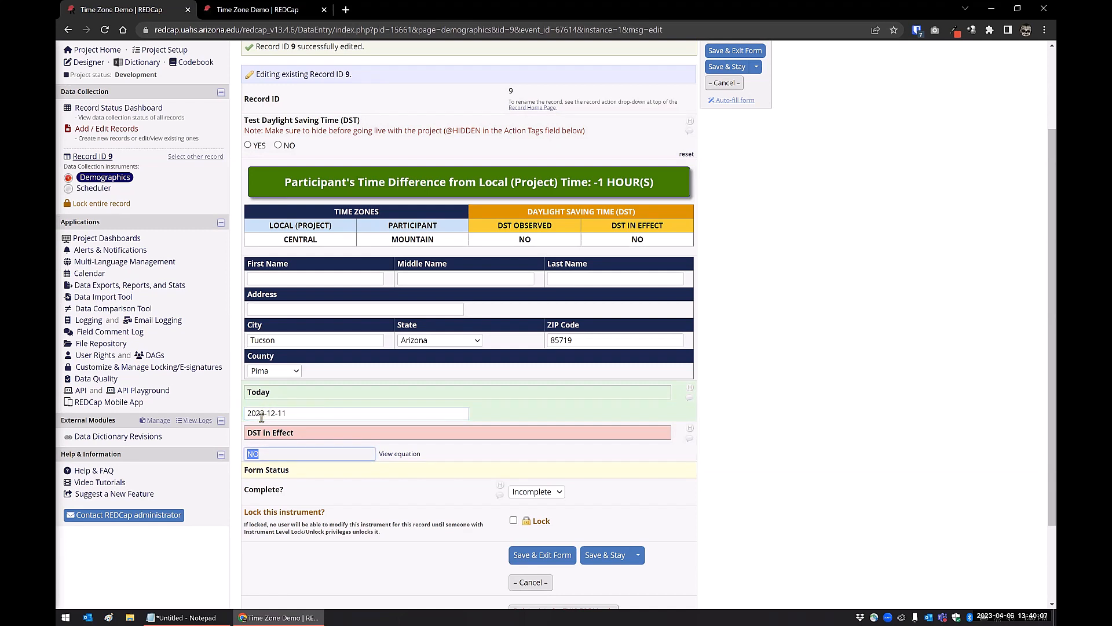
Set the Today date back to 2023-04-06 and check the DST in Effect value again
left_click_drag(267, 413, 273, 413)
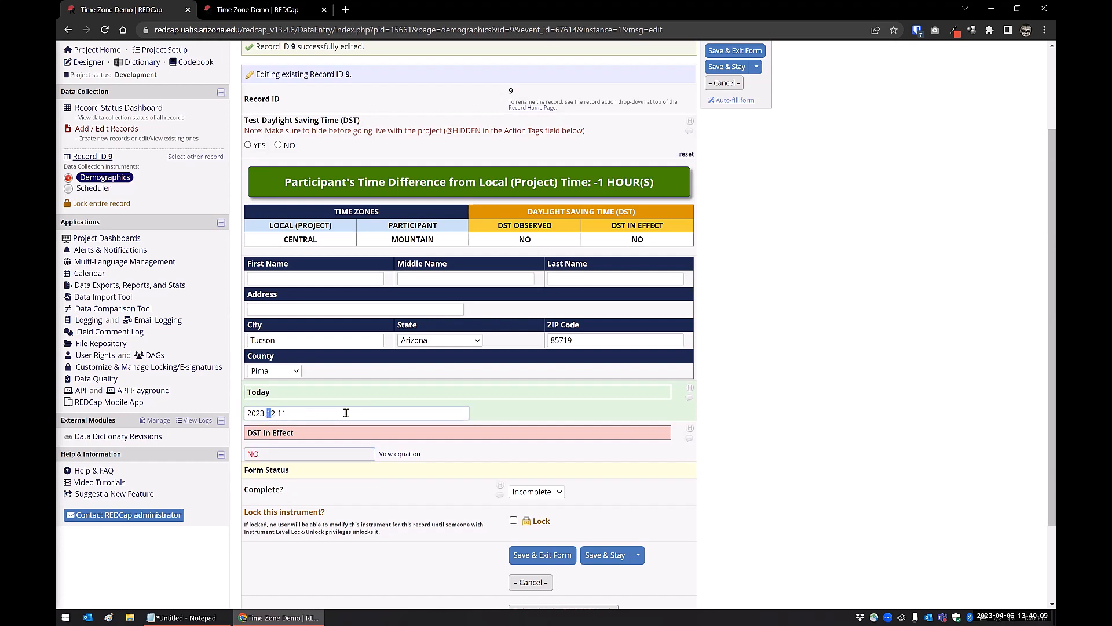
left_click_drag(346, 413, 346, 411)
type("04-06")
key("Tab")
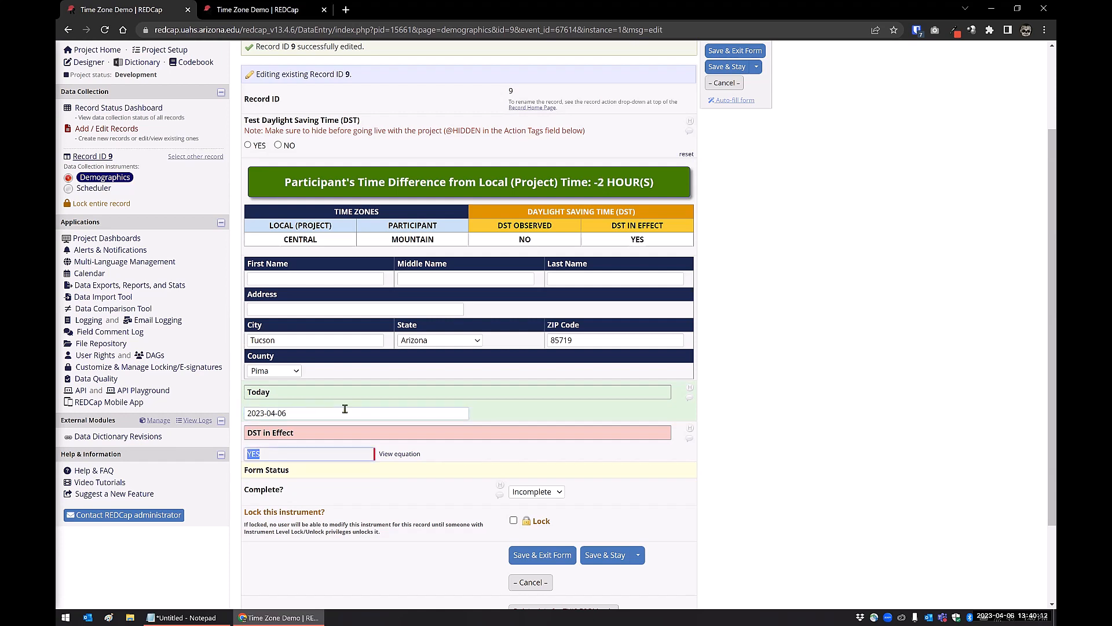
left_click(295, 414)
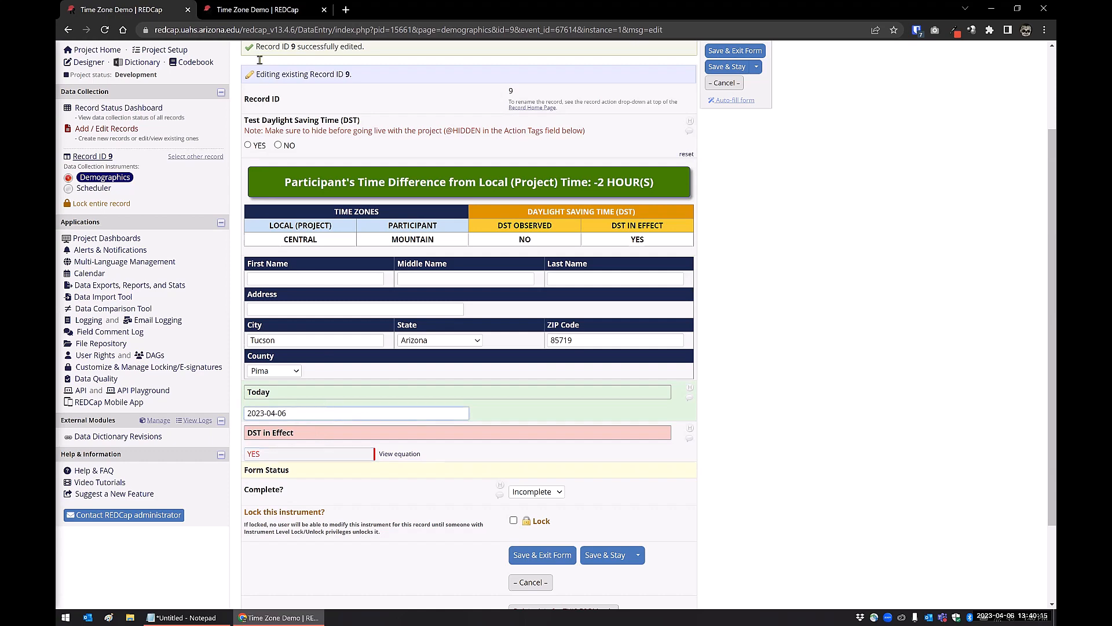
left_click(249, 10)
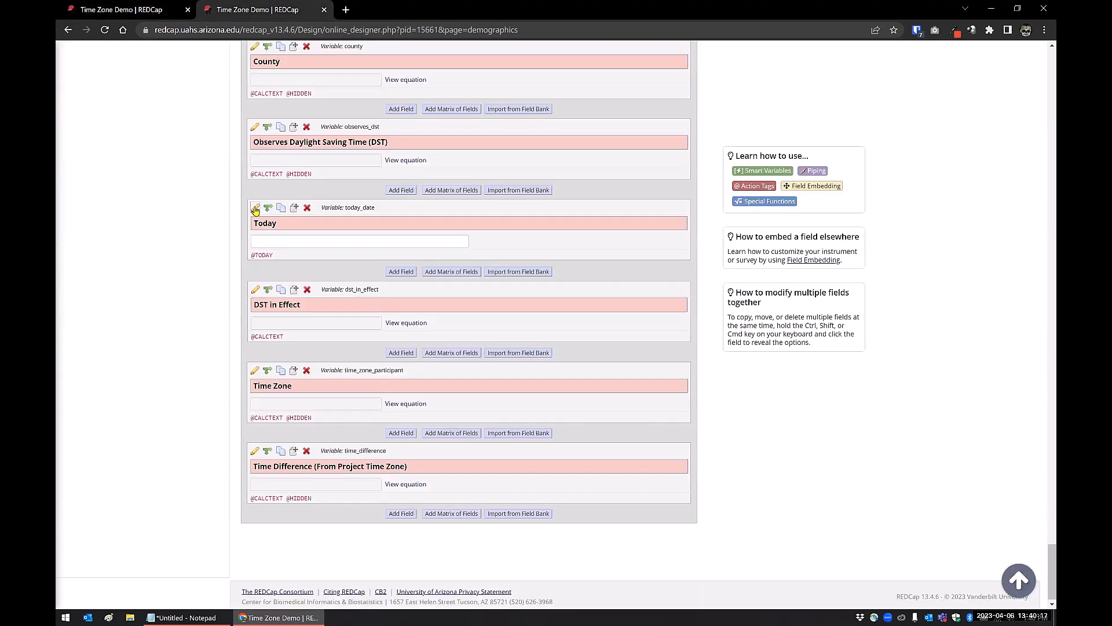
left_click(255, 208)
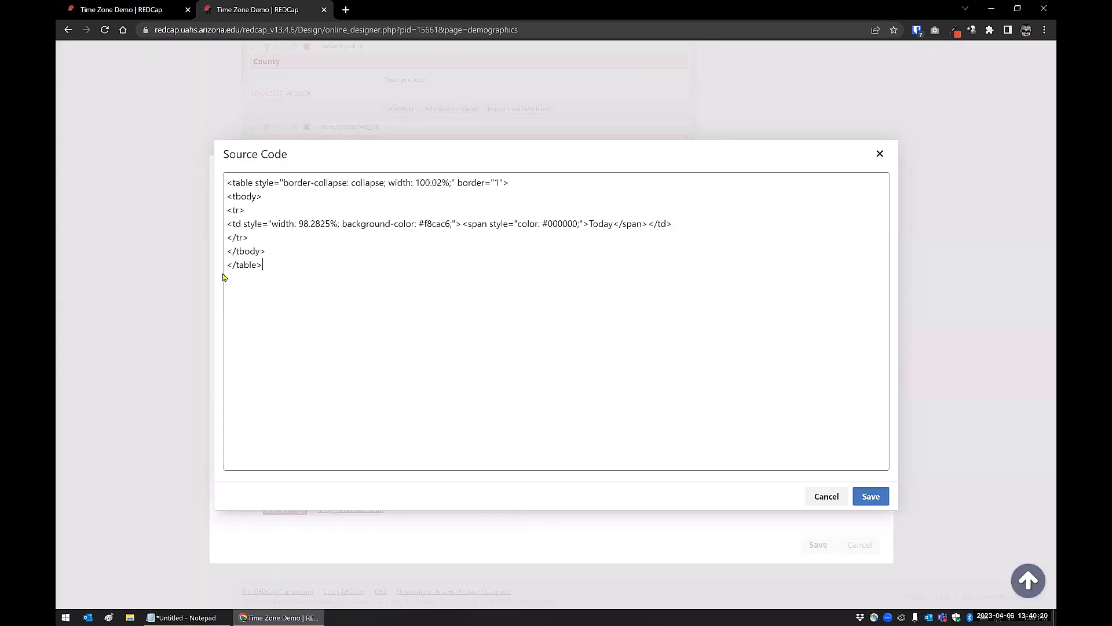
left_click(471, 287)
left_click(826, 496)
left_click(408, 493)
left_click(352, 210)
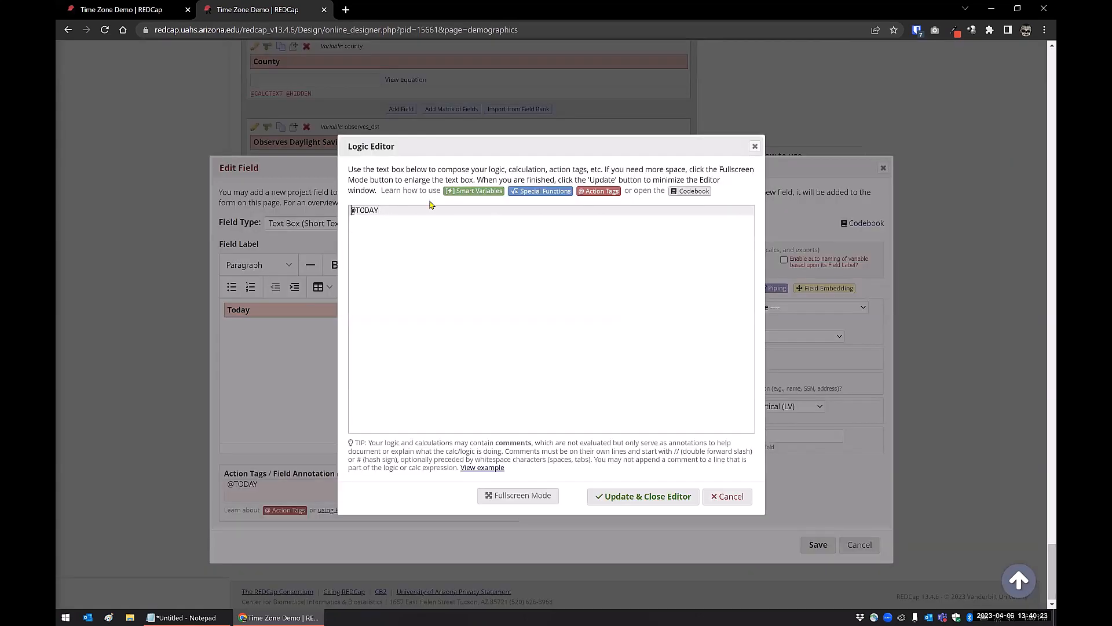
type("@HIDDEN")
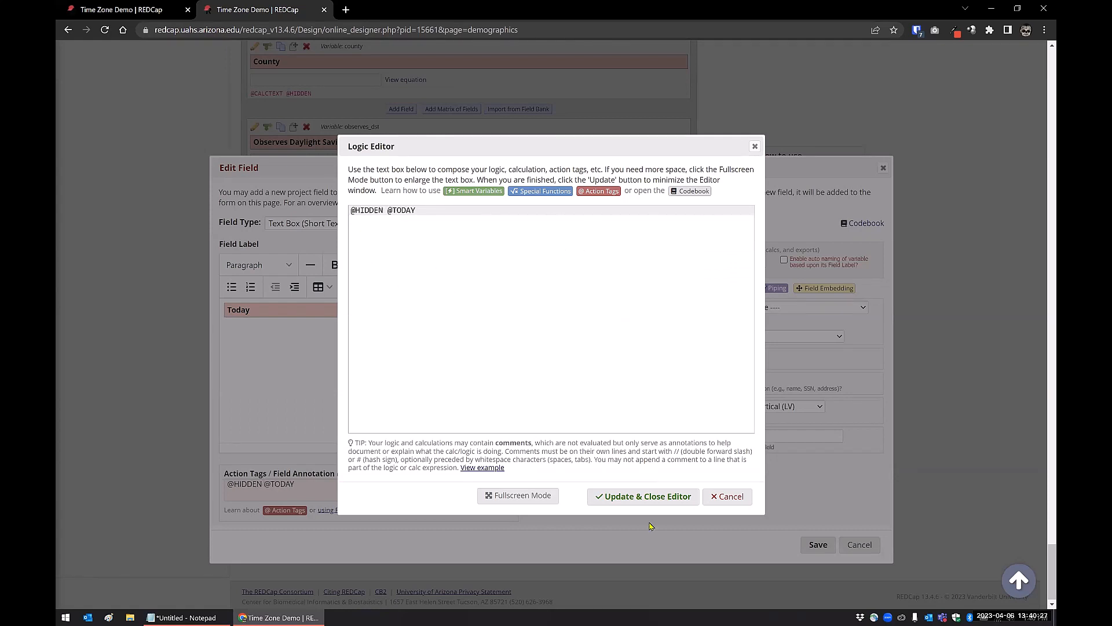
left_click(642, 497)
left_click(817, 544)
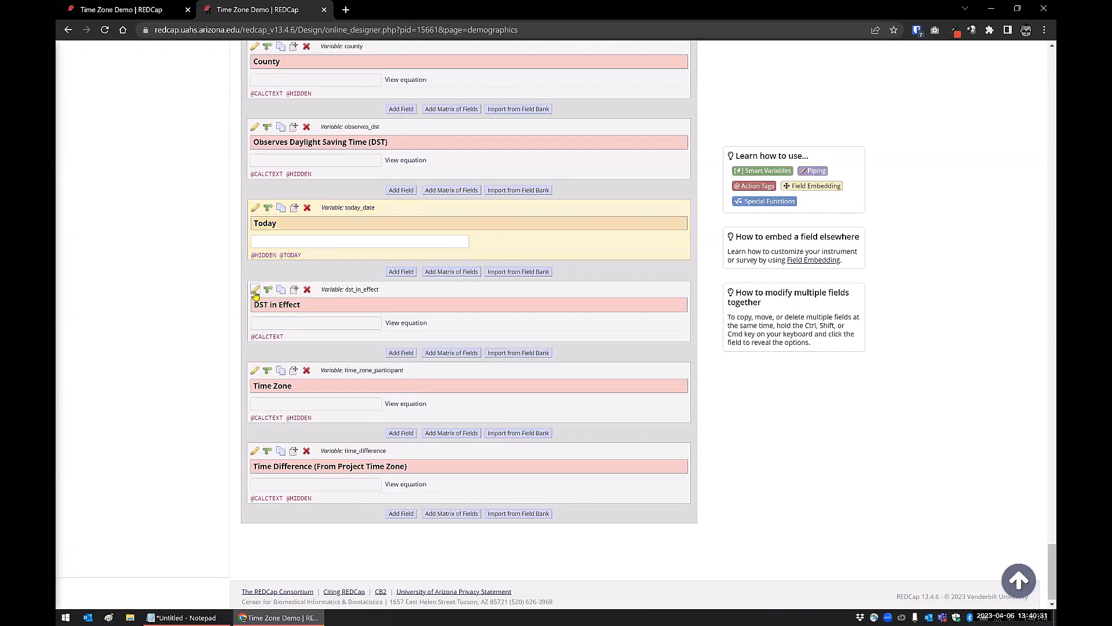
left_click(255, 291)
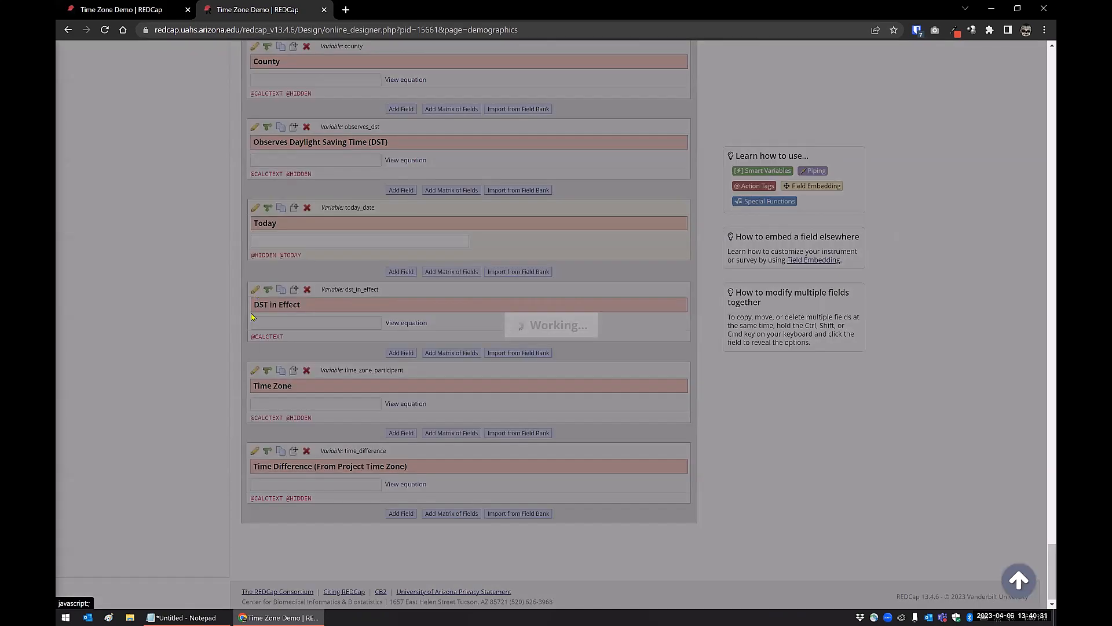
left_click(307, 491)
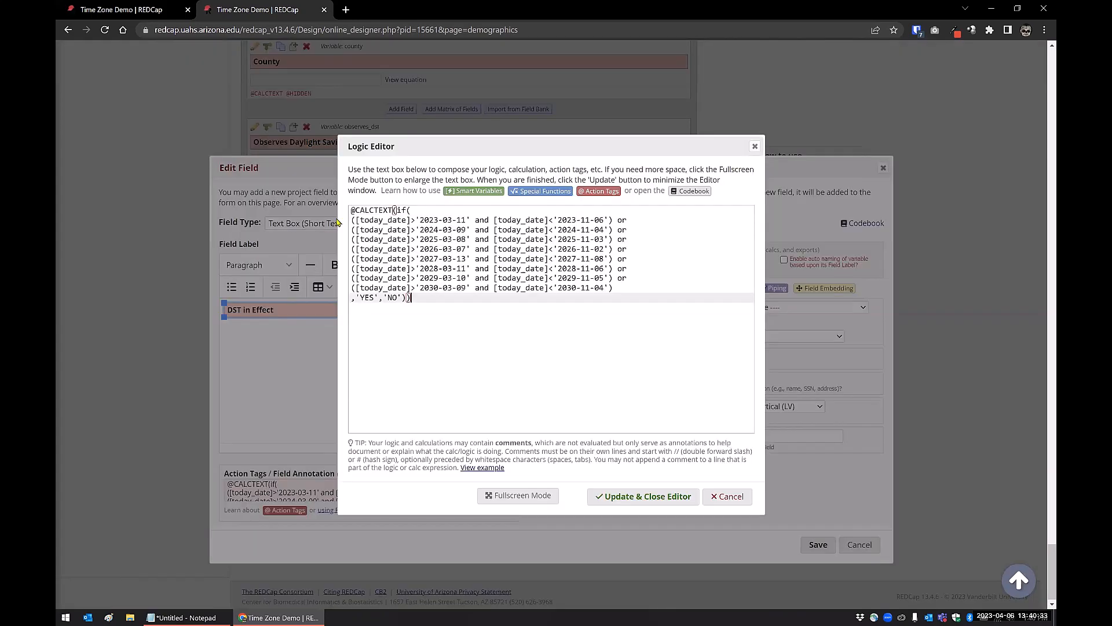
left_click(351, 210)
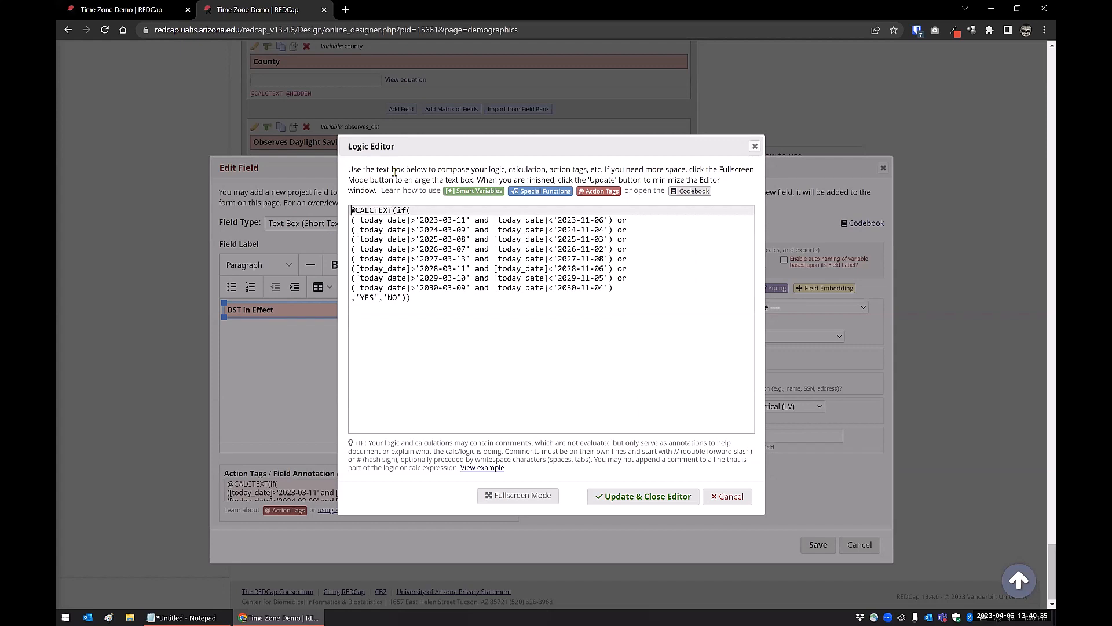
type("@HIDDEN")
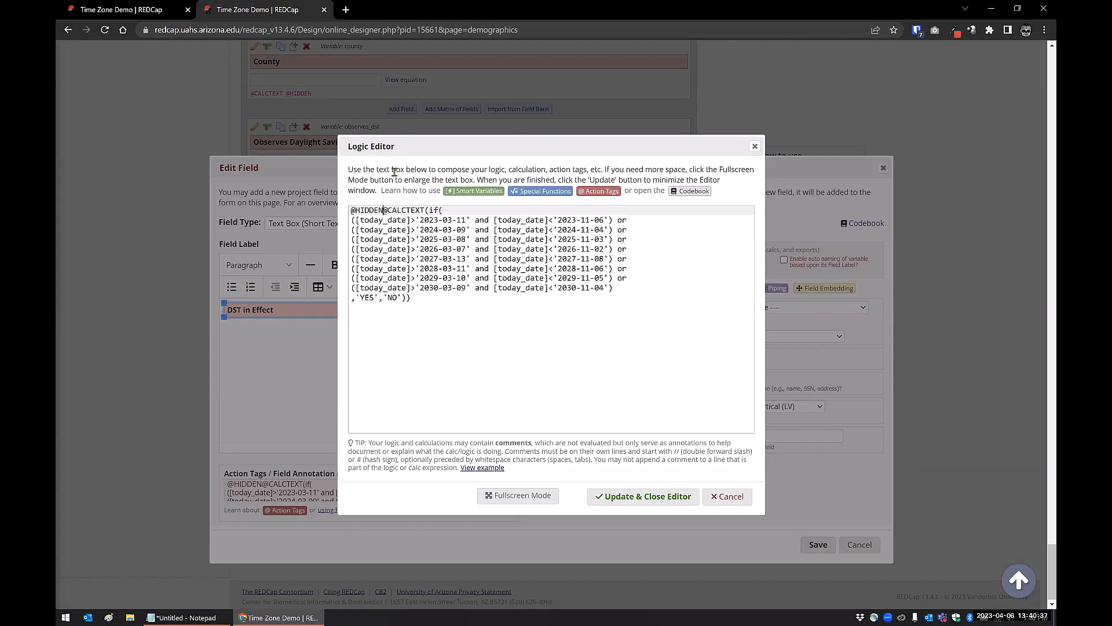
key("Return")
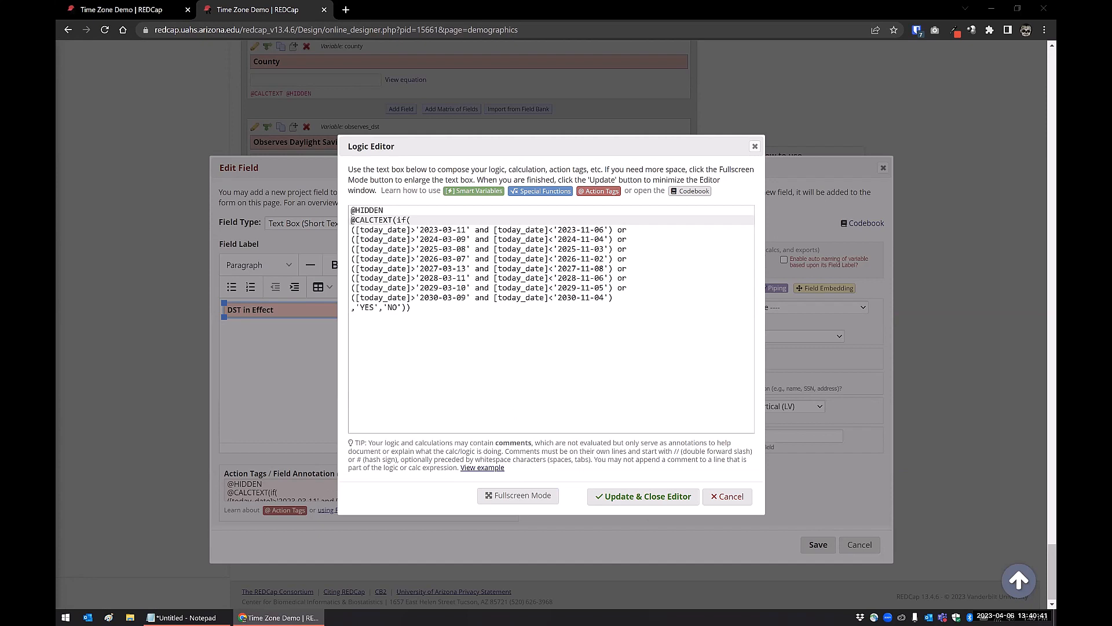
Insert the condition [dst_test] = 'YES' or as the first line inside the DST in Effect if statement and apply the logic
left_click(427, 216)
key("Return")
type("[dst_test] = 'YES' or")
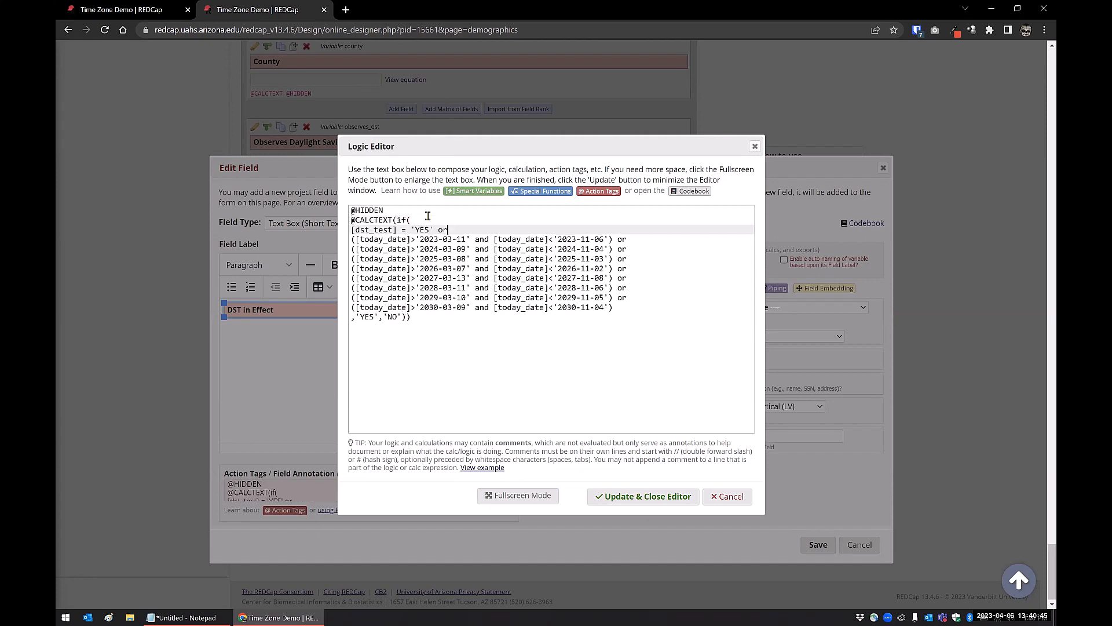
left_click(607, 496)
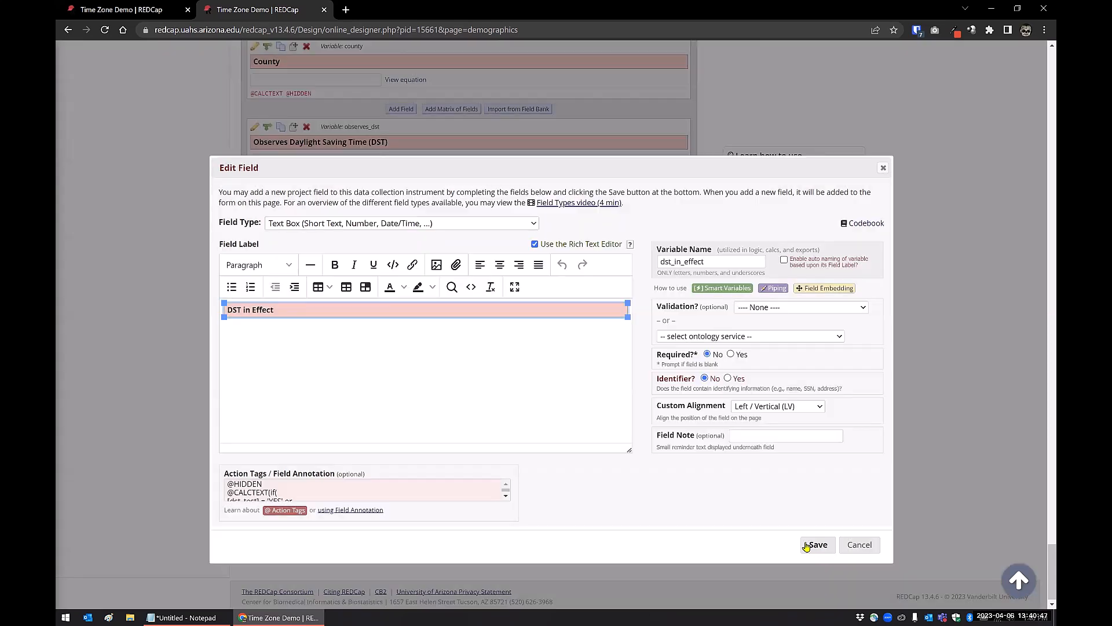
Save the DST in Effect field and reload record 9's Demographics form, discarding its unsaved changes
left_click(817, 545)
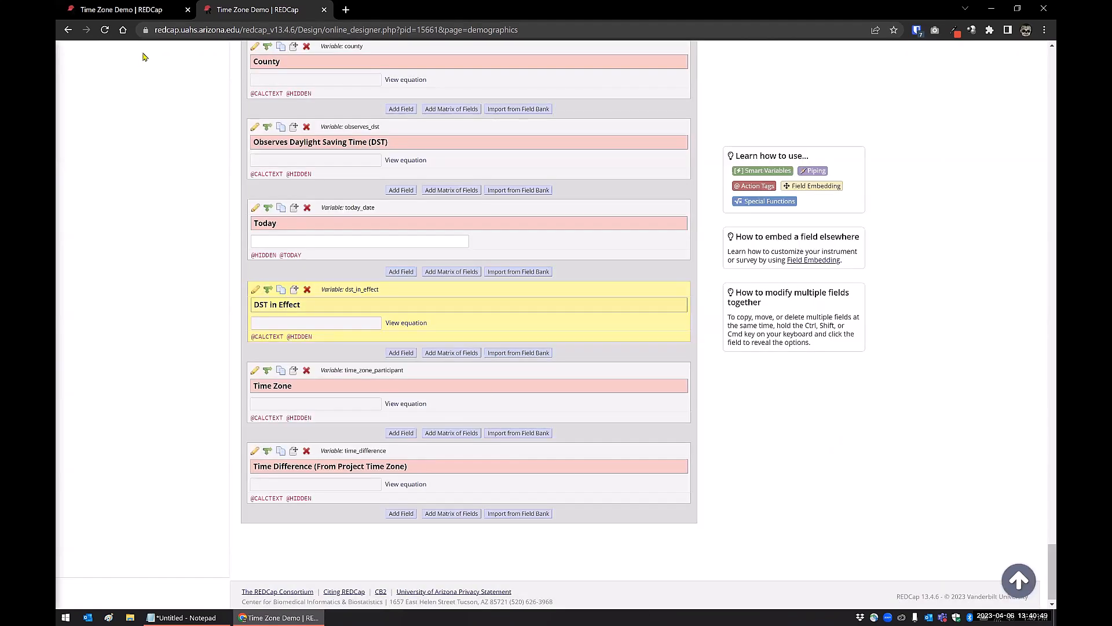
left_click(121, 9)
left_click(105, 29)
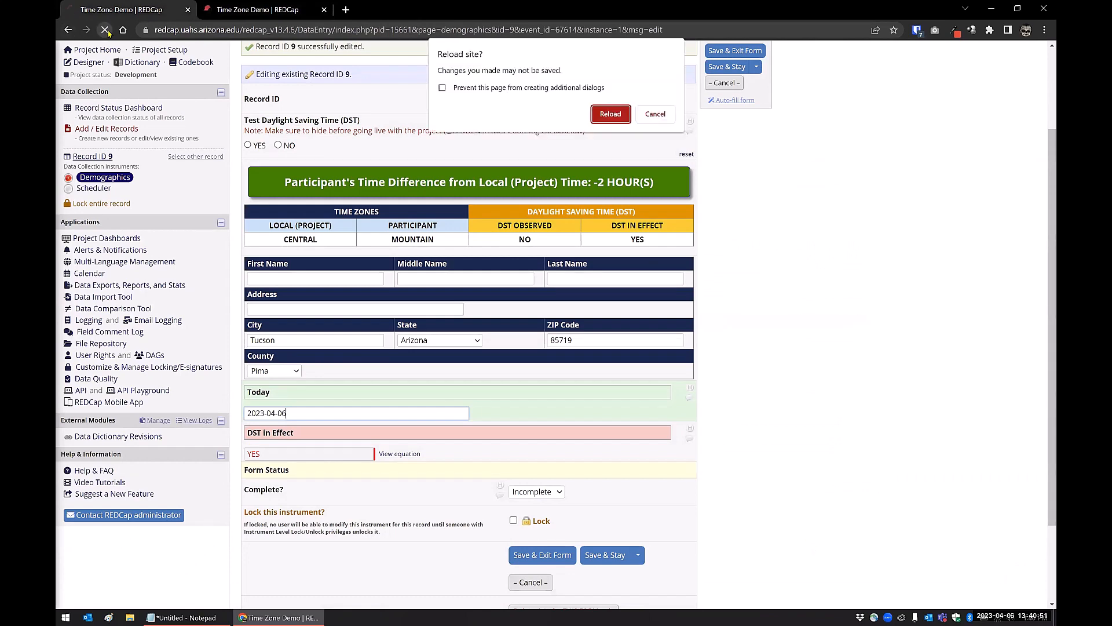
left_click(606, 113)
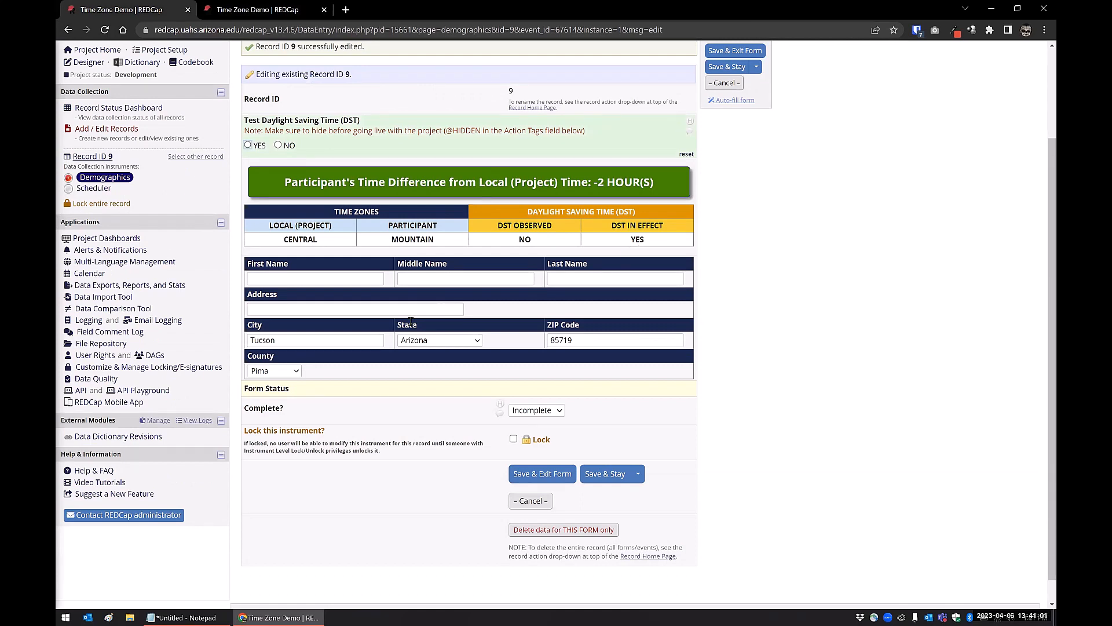
Clear the City field on record 9 and re-enter Tucson to test the time zone banner
left_click(327, 308)
key("Tab")
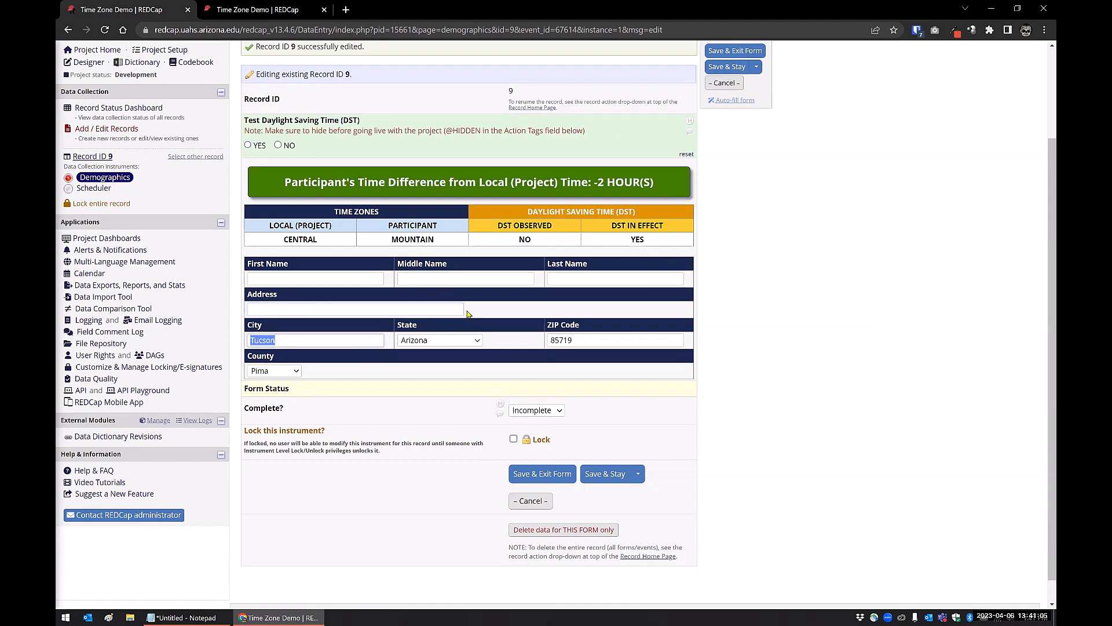
key("BackSpace")
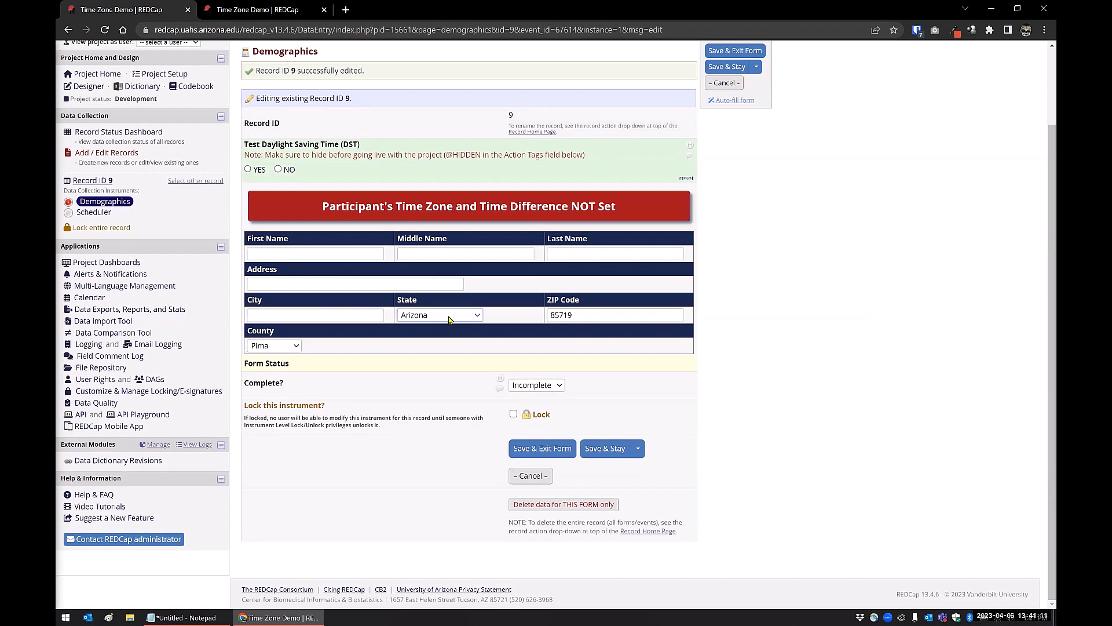
left_click(473, 317)
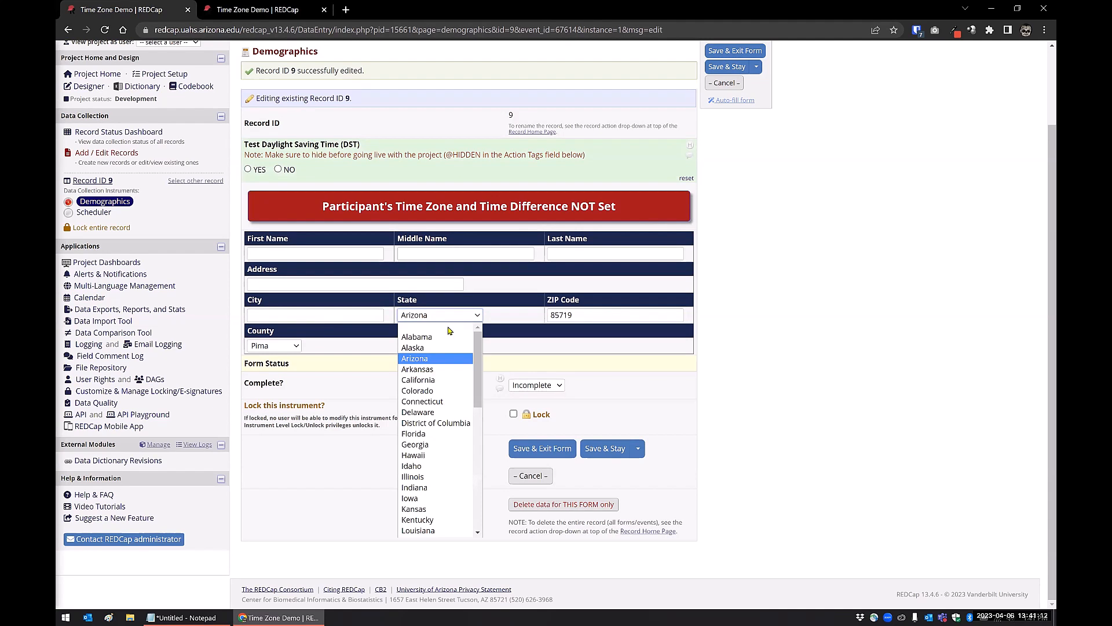
left_click(347, 319)
type("Tucson")
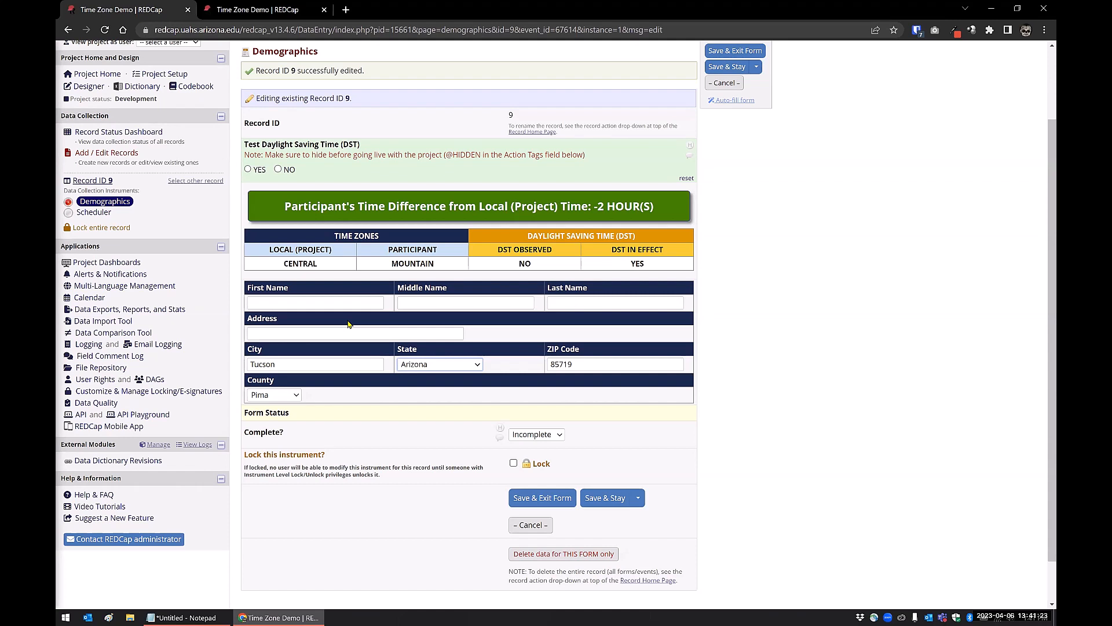
Switch the Test Daylight Saving Time (DST) answer between YES and NO, ending on YES, to test the DST in Effect calculation
left_click(248, 169)
left_click(248, 169)
left_click(278, 169)
left_click(248, 170)
left_click(278, 170)
left_click(248, 170)
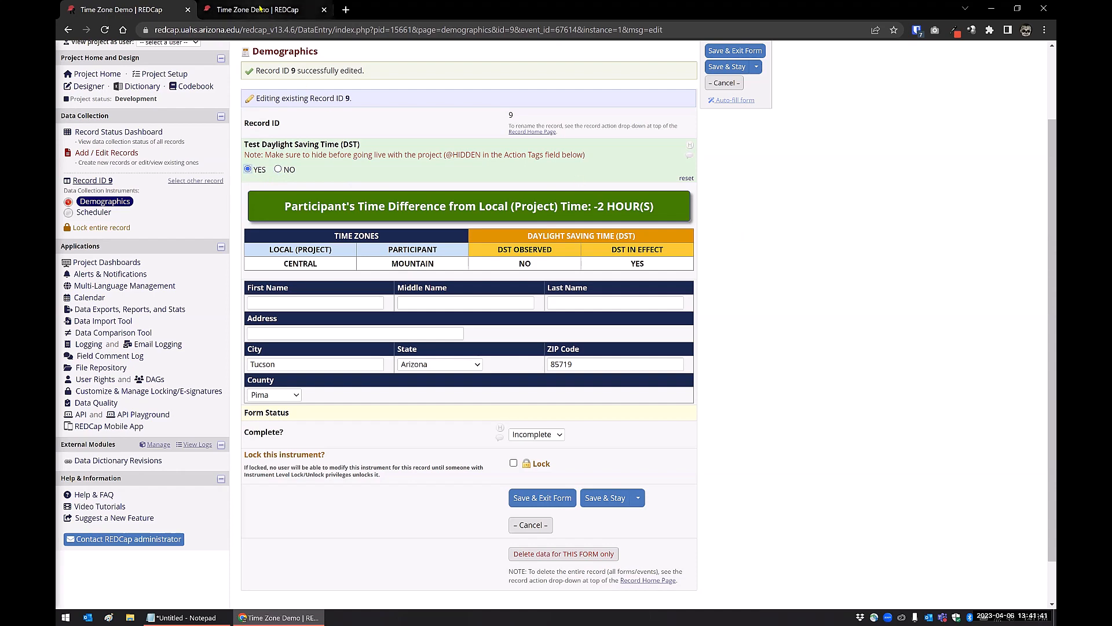
left_click(260, 8)
scroll(767, 330, "up", 5)
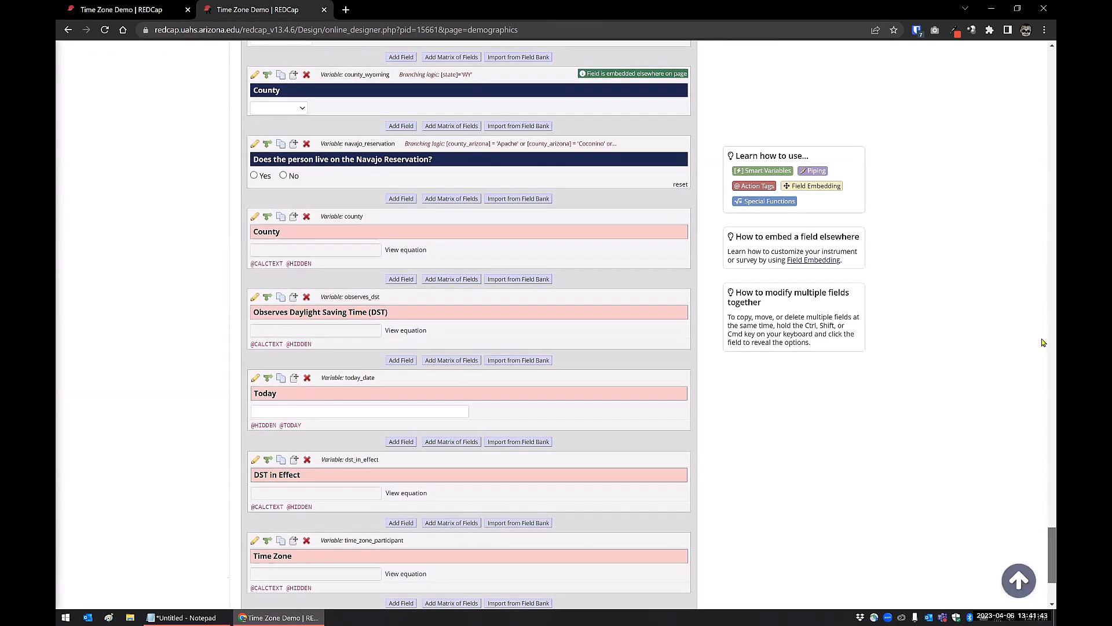
scroll(1043, 342, "up", 15)
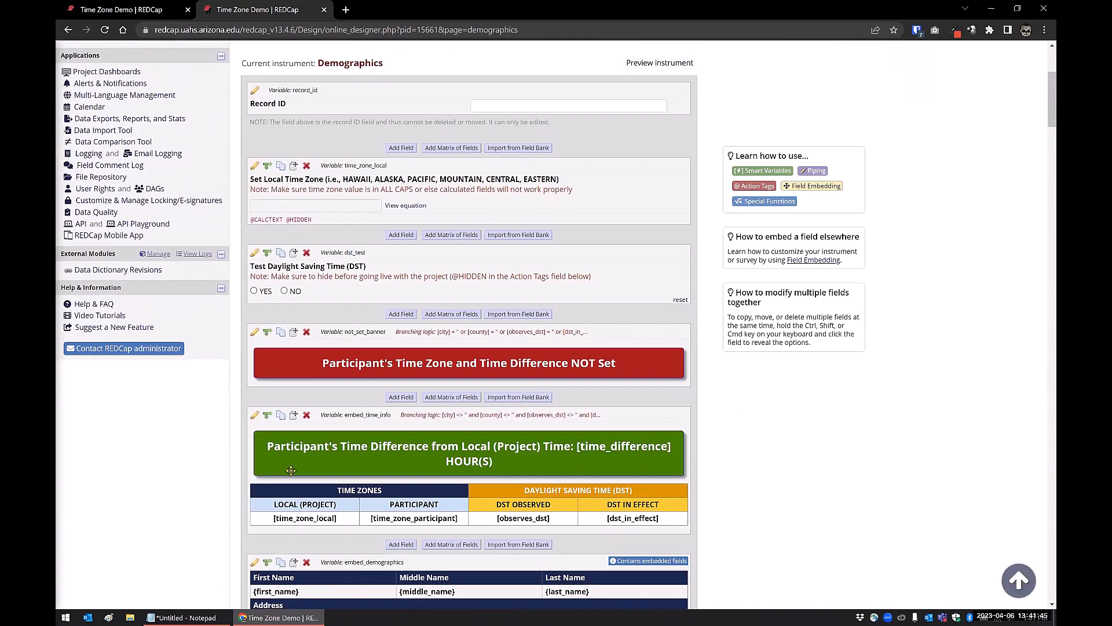
scroll(290, 470, "down", 3)
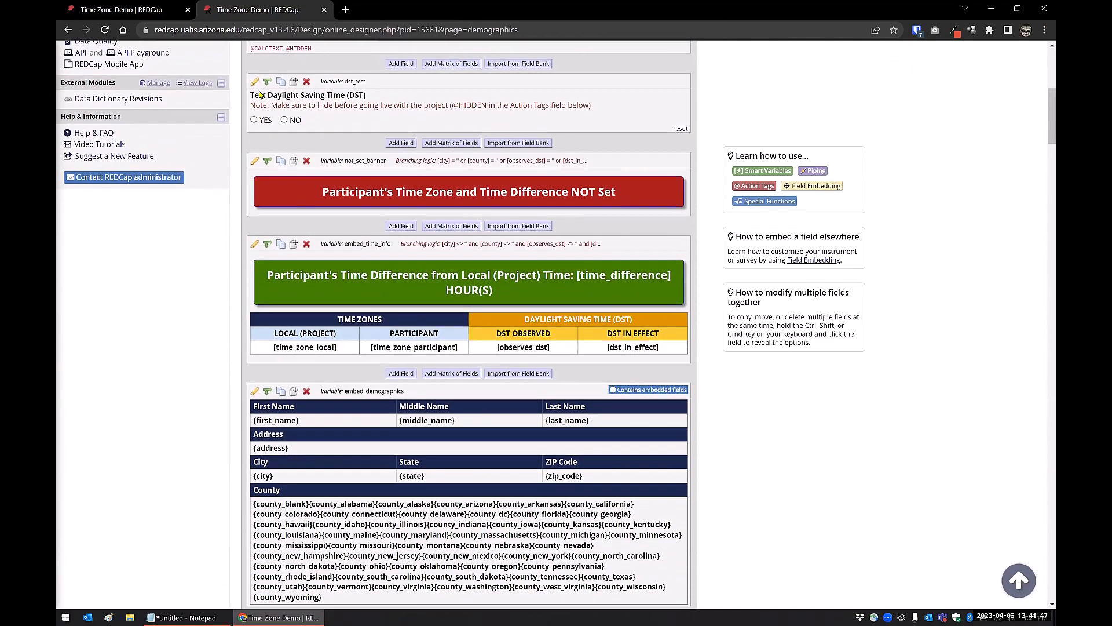
left_click(255, 82)
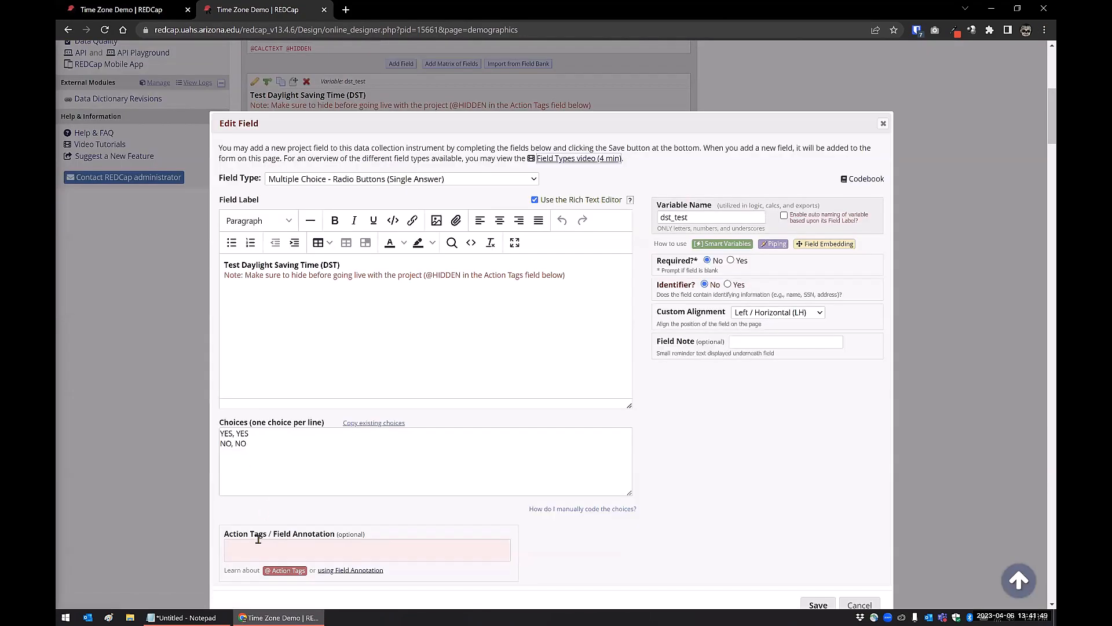
left_click(261, 549)
type("@HIDDEN")
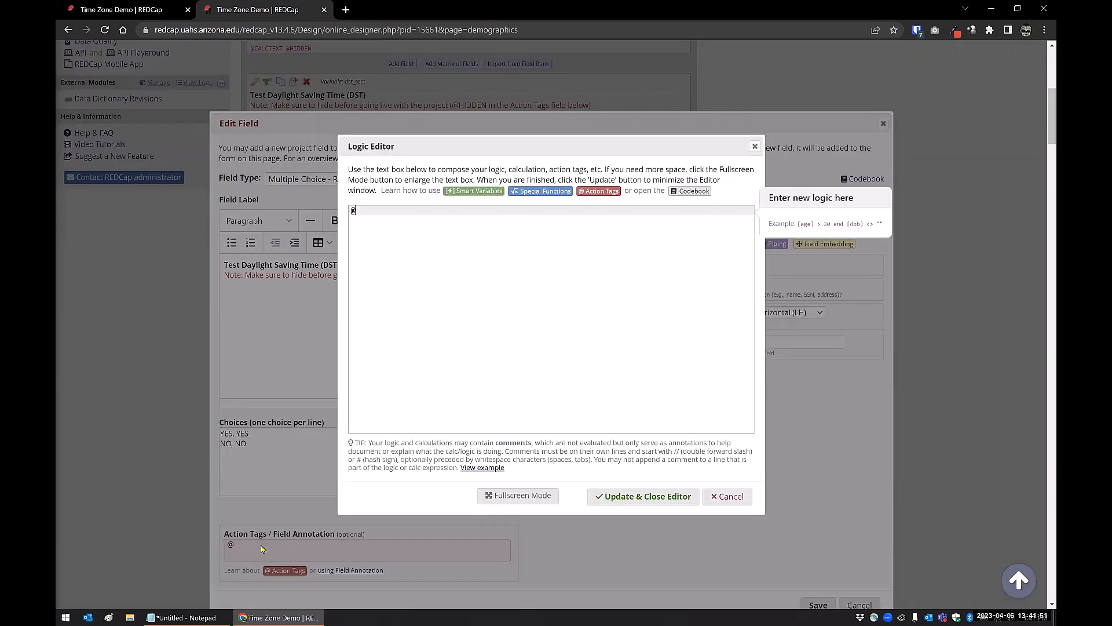
left_click(615, 497)
left_click(818, 604)
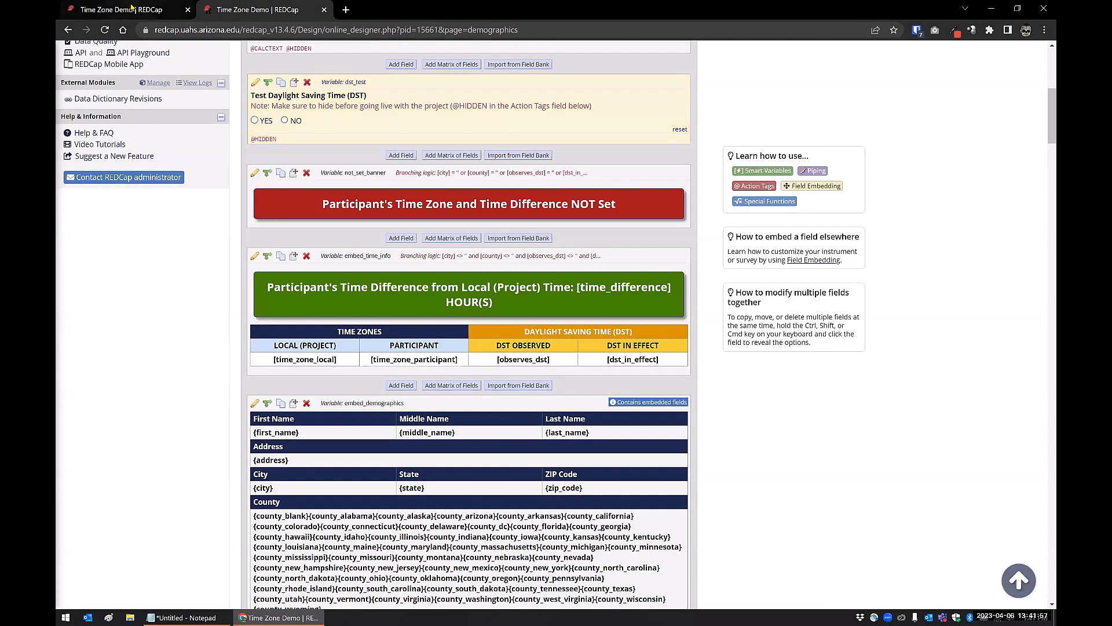
Reload record 9's Demographics form without saving and check how it displays with the DST test field hidden
left_click(130, 9)
left_click(106, 30)
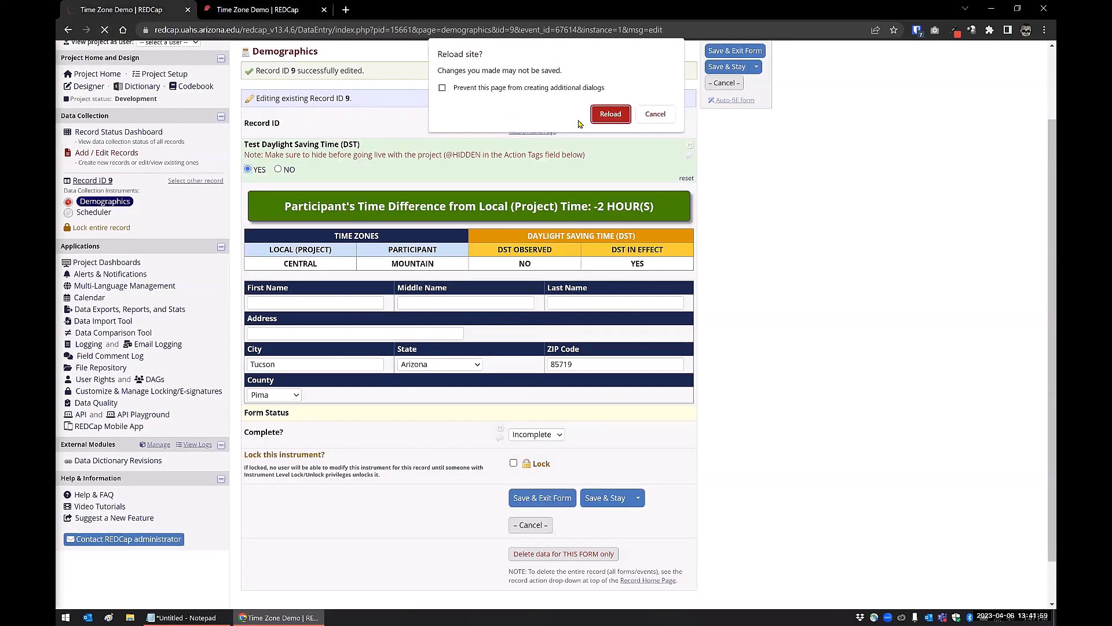
left_click(603, 118)
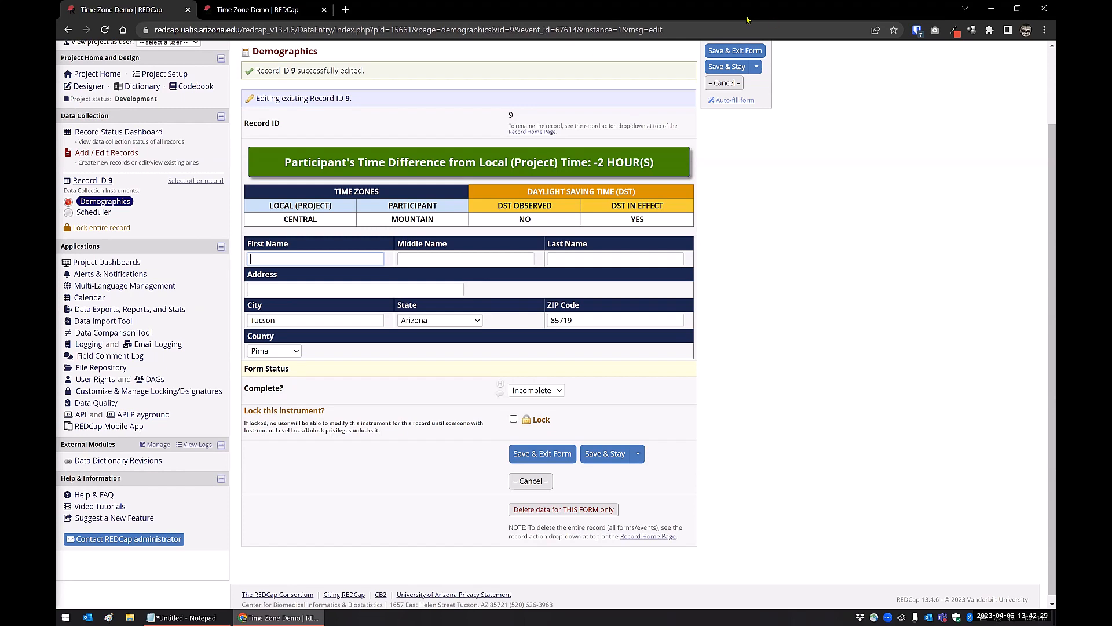
left_click(346, 9)
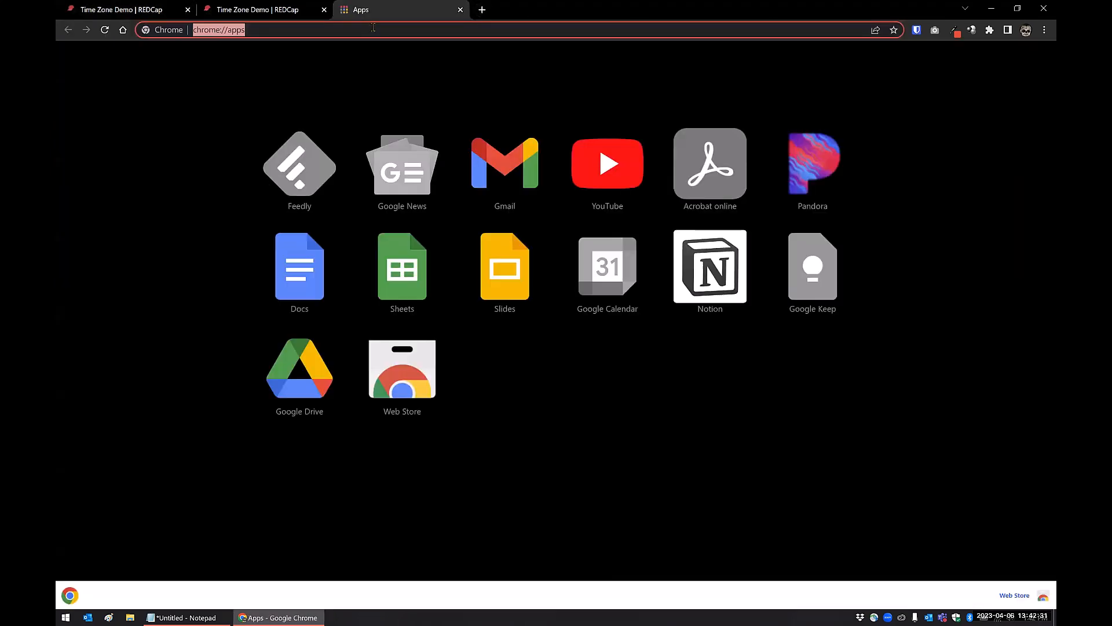
type("you")
key("Return")
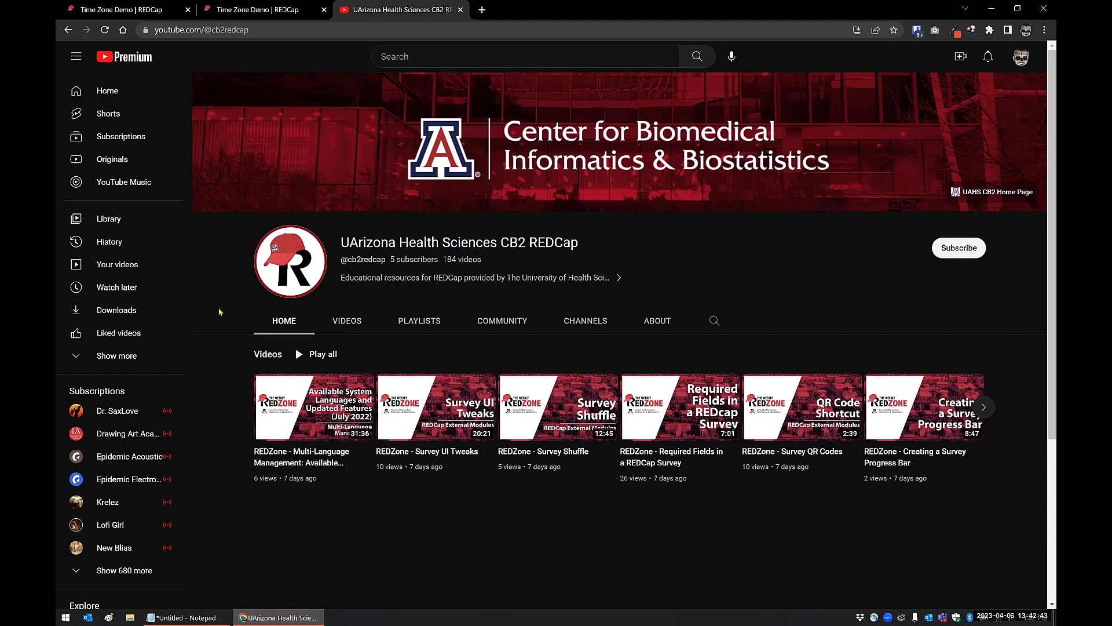
Browse the channel's videos and its created playlists
left_click(353, 322)
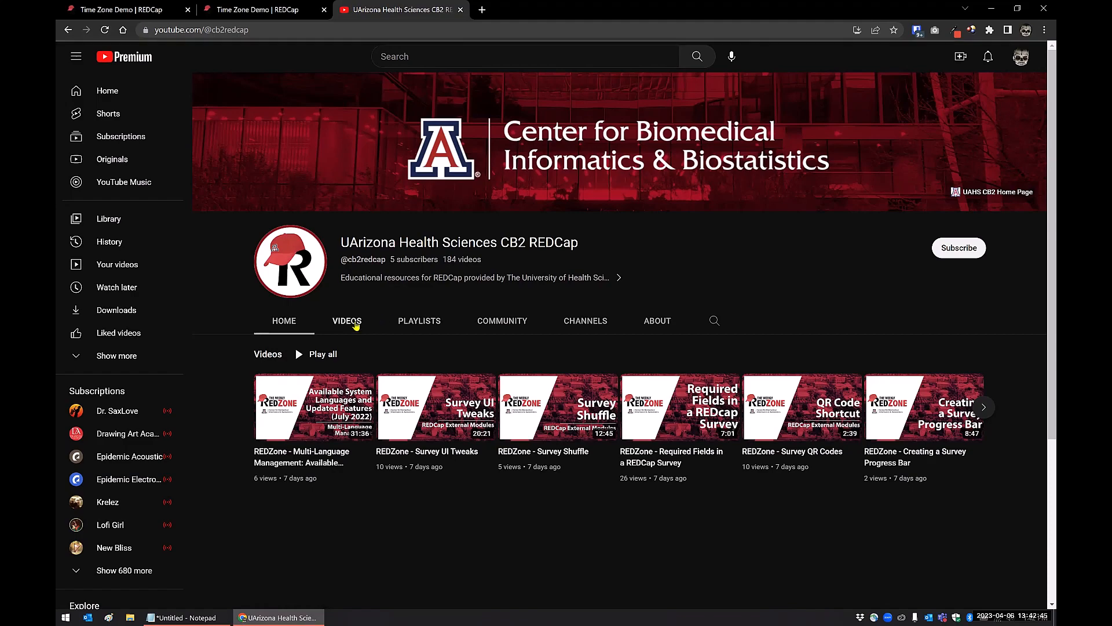
scroll(247, 385, "down", 4)
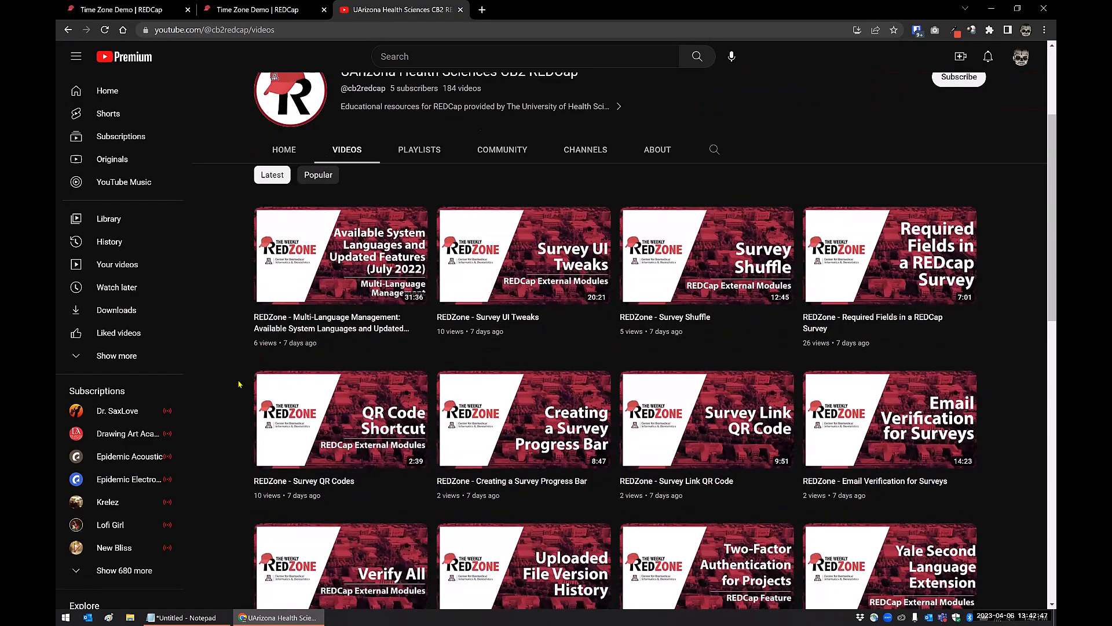
scroll(240, 384, "down", 3)
scroll(239, 384, "up", 6)
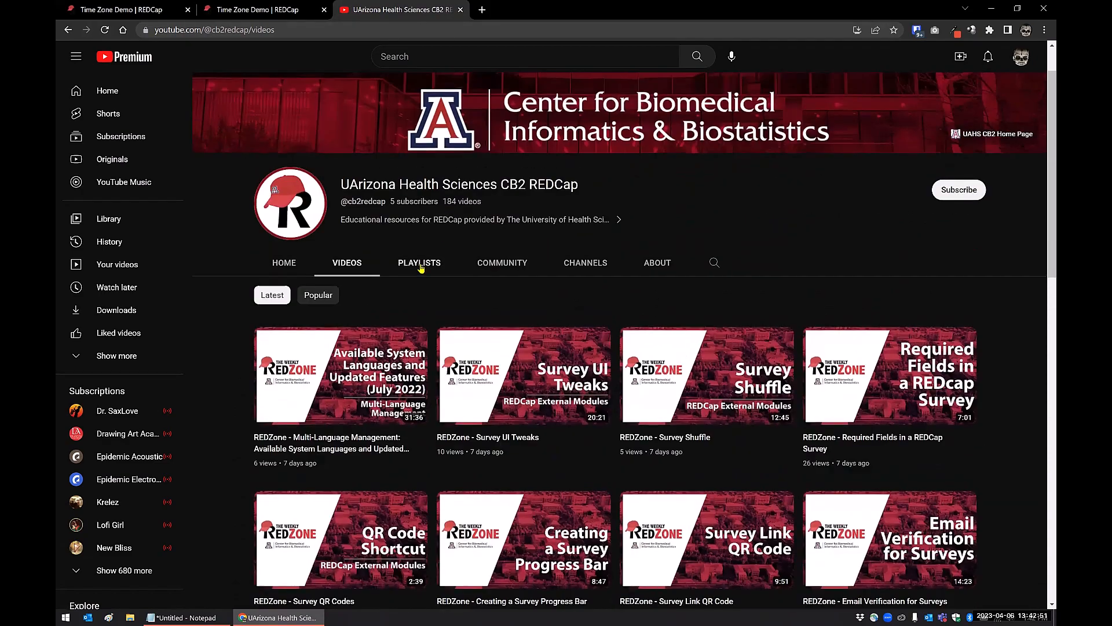
left_click(419, 262)
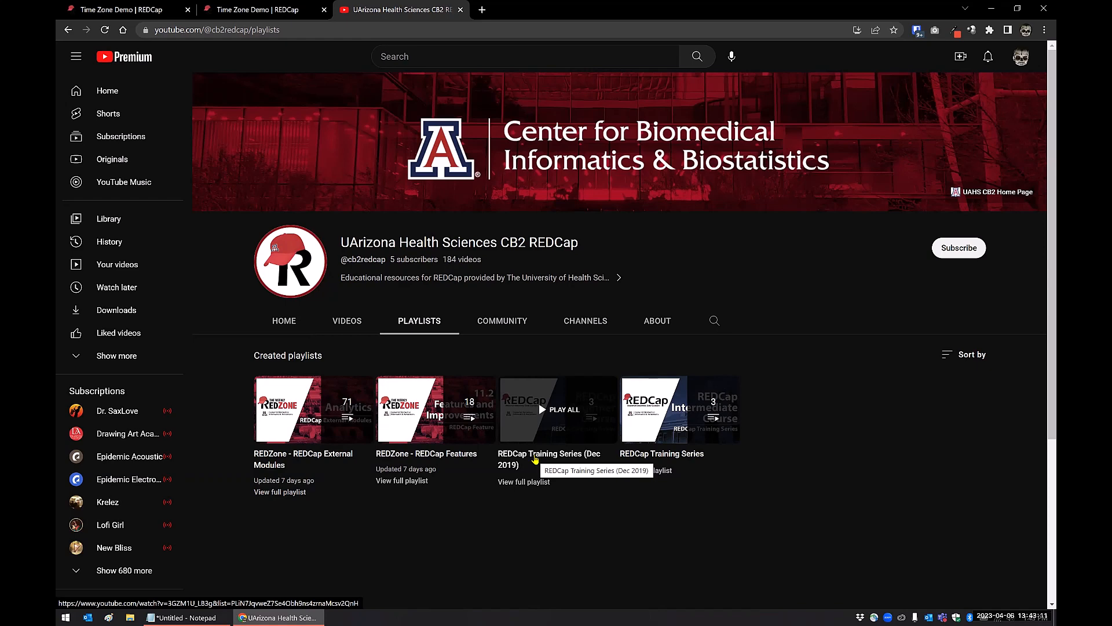
Return to record 9's form in REDCap and leave it without saving for the Record Status Dashboard
left_click(243, 13)
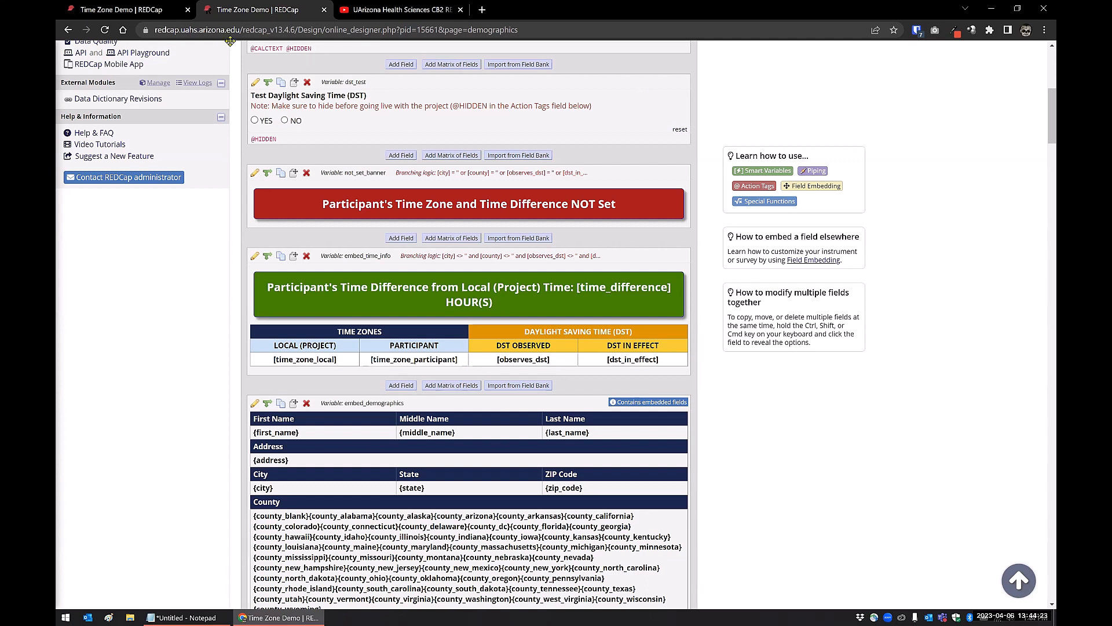
left_click(115, 17)
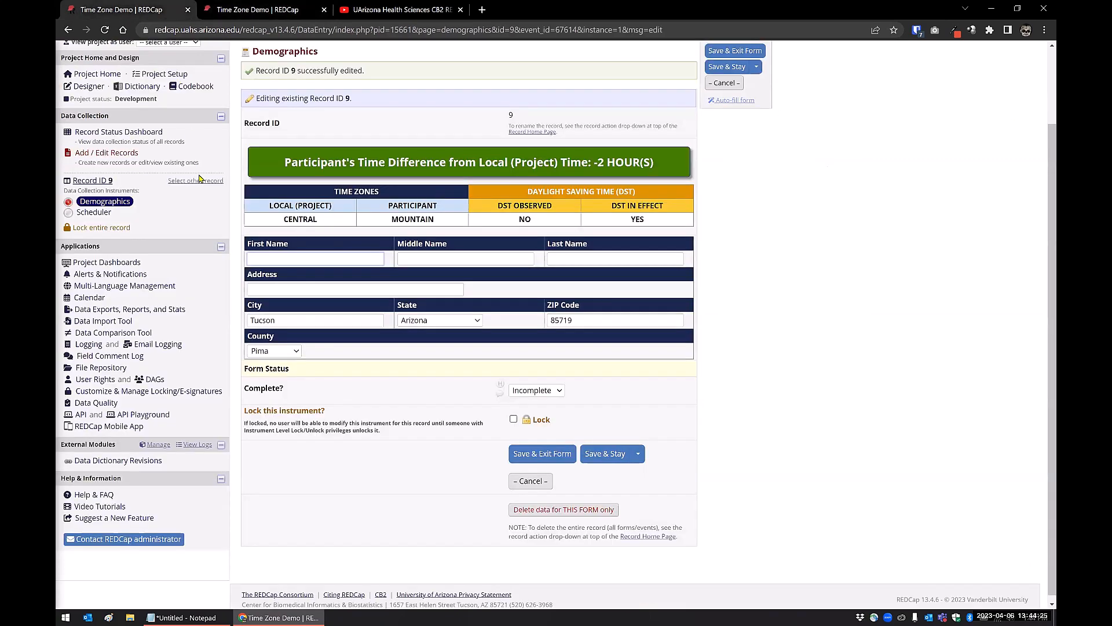
left_click(103, 202)
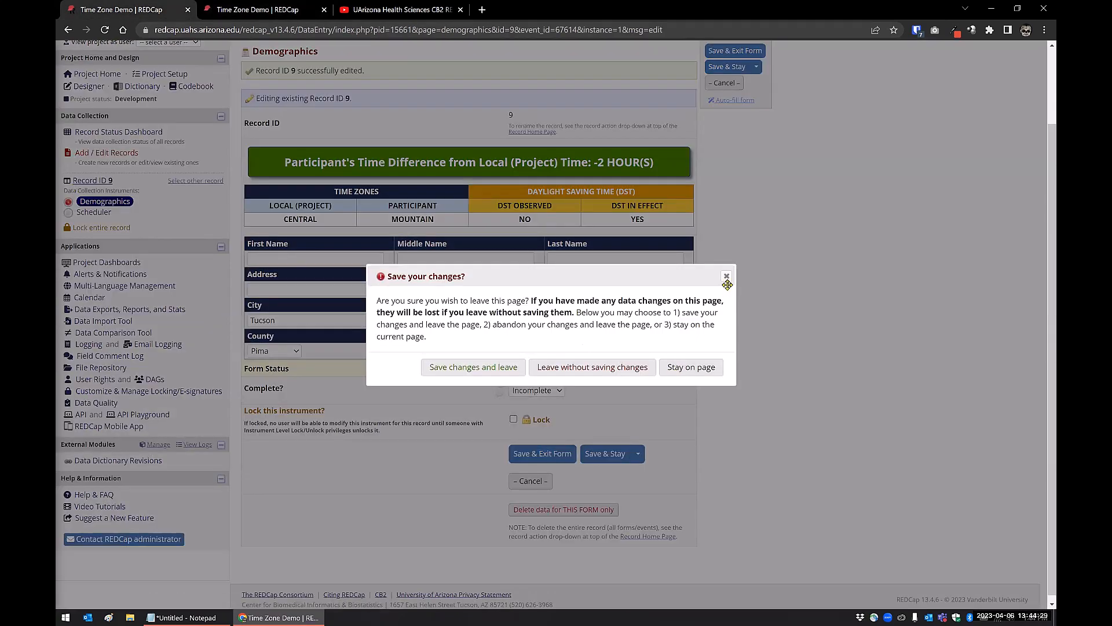
left_click(690, 365)
left_click(85, 134)
left_click(556, 371)
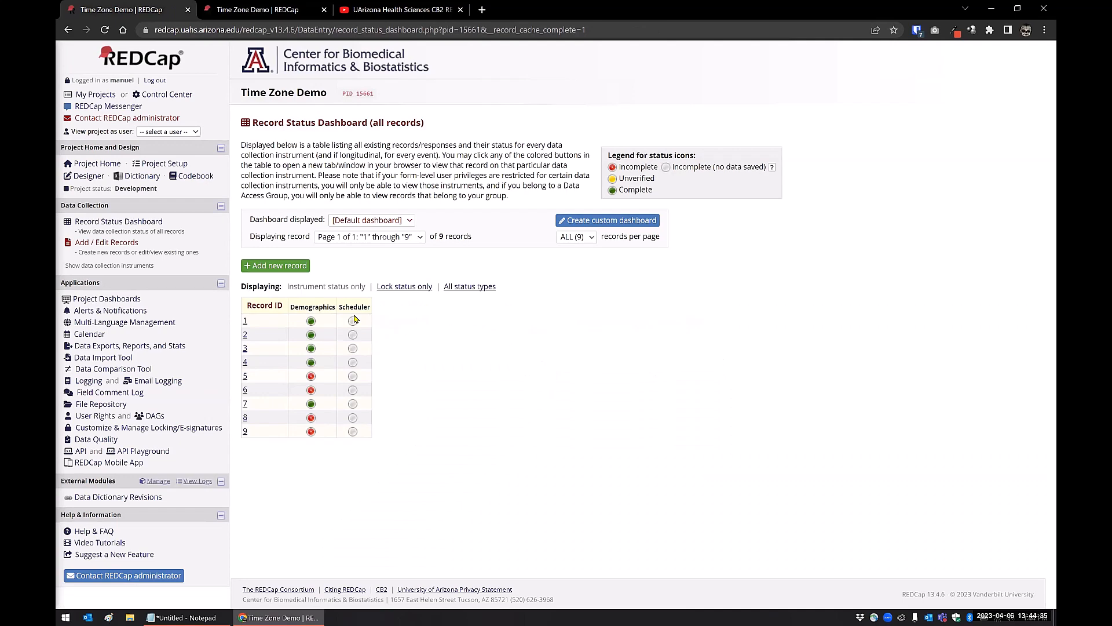
Open record 1's Demographics form and go on to its Scheduler form, saving the changes
left_click(312, 323)
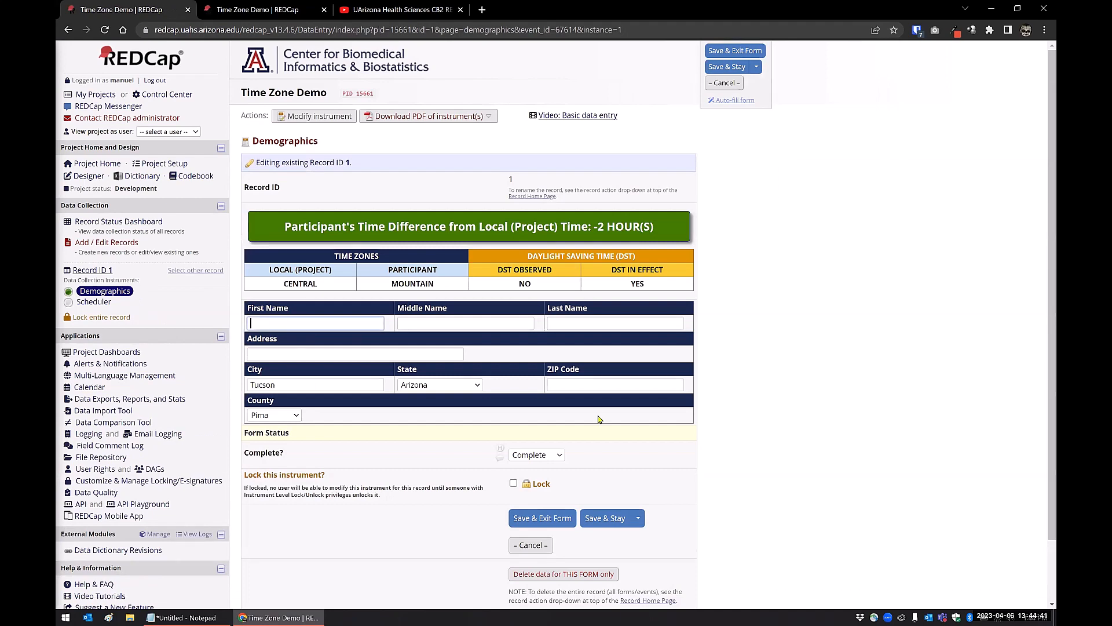
left_click(100, 294)
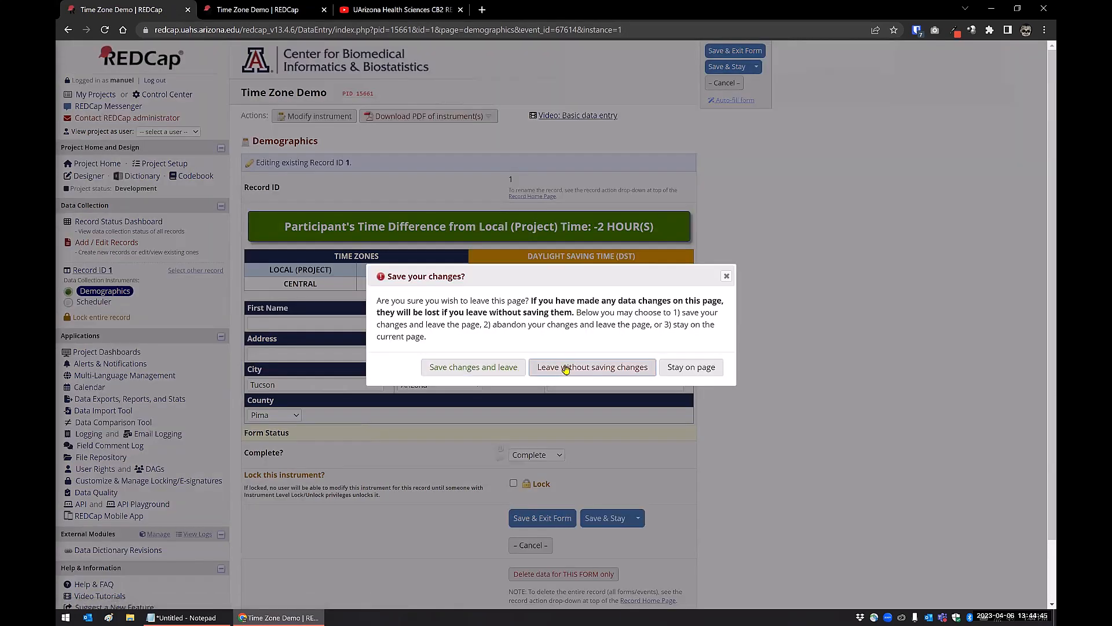
left_click(487, 368)
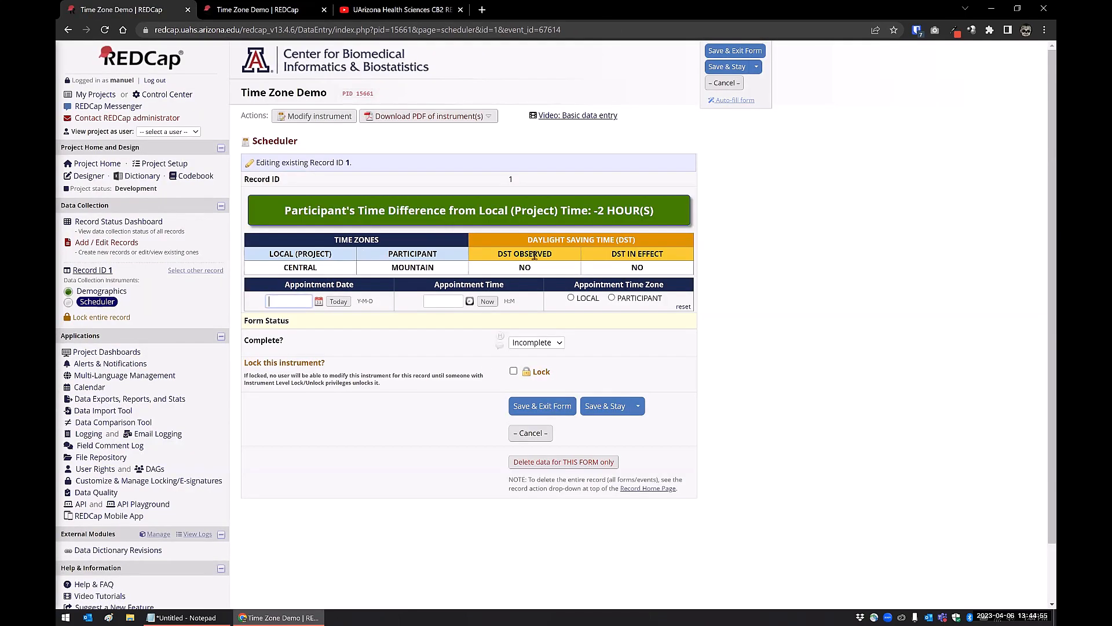
Set record 1's appointment date to today (2023-04-06), the time to the current 13:45 and the time zone to LOCAL
left_click(312, 299)
left_click(333, 303)
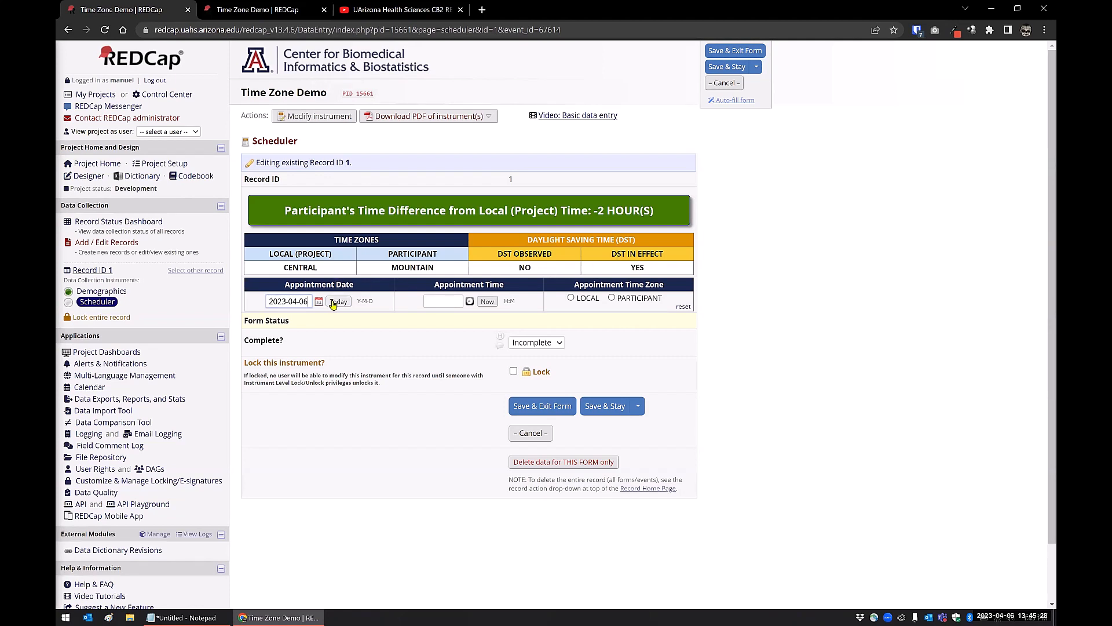
left_click(486, 303)
left_click(571, 298)
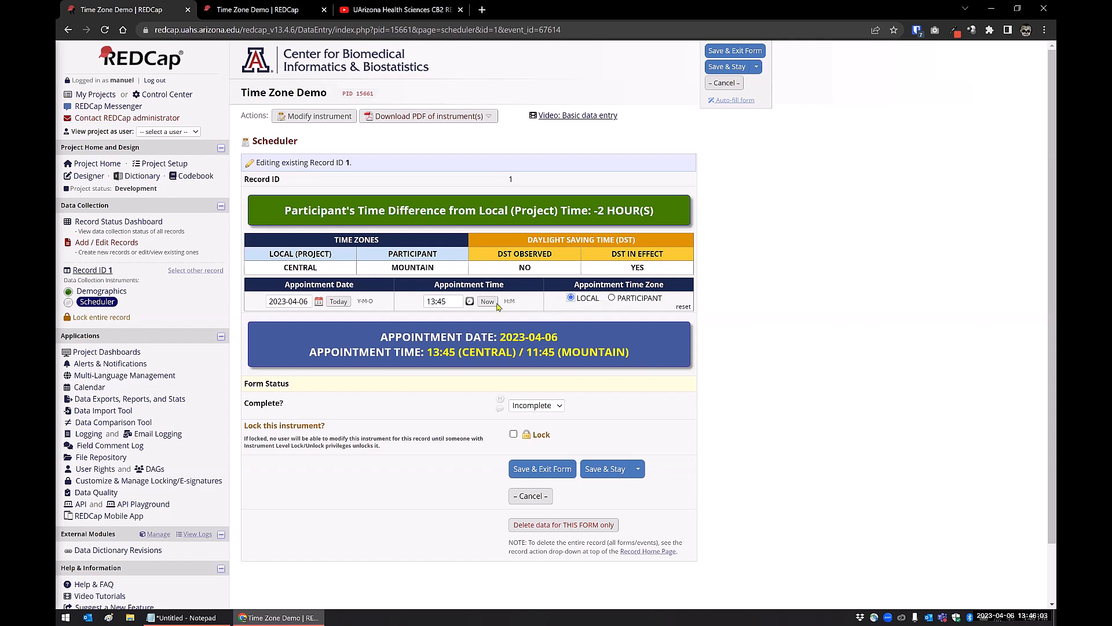
Switch the Appointment Time Zone to PARTICIPANT and back to LOCAL to compare the appointment banner's times
left_click_drag(460, 301, 387, 308)
left_click(611, 297)
left_click(571, 298)
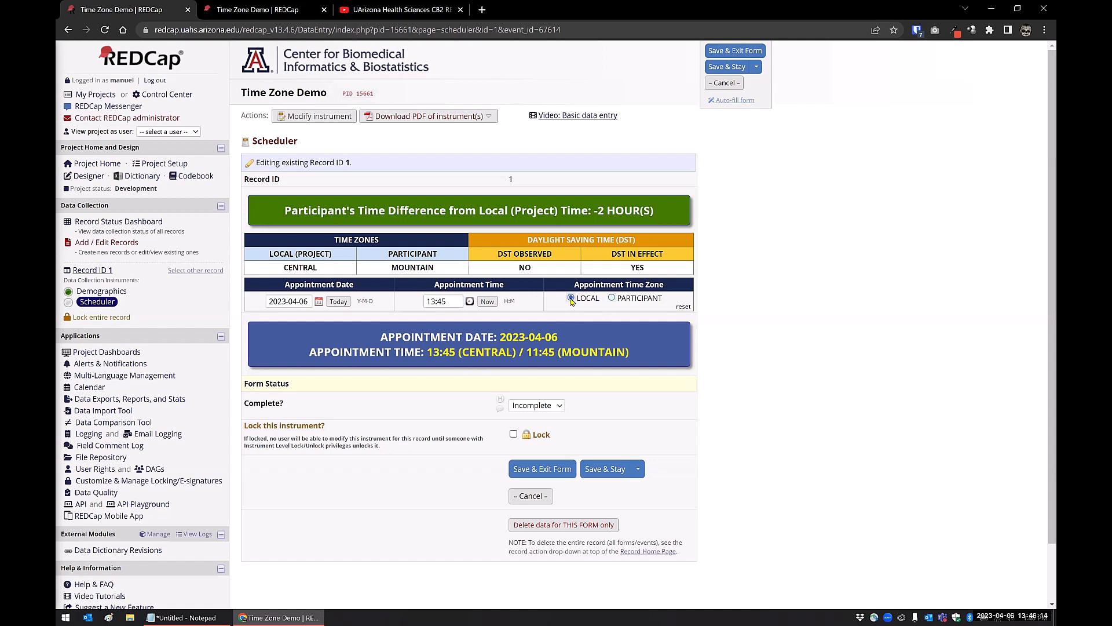
Set the Appointment Time Zone to PARTICIPANT and the appointment time to 12:00, comparing it with LOCAL
left_click(613, 298)
left_click(470, 302)
left_click_drag(515, 351, 460, 365)
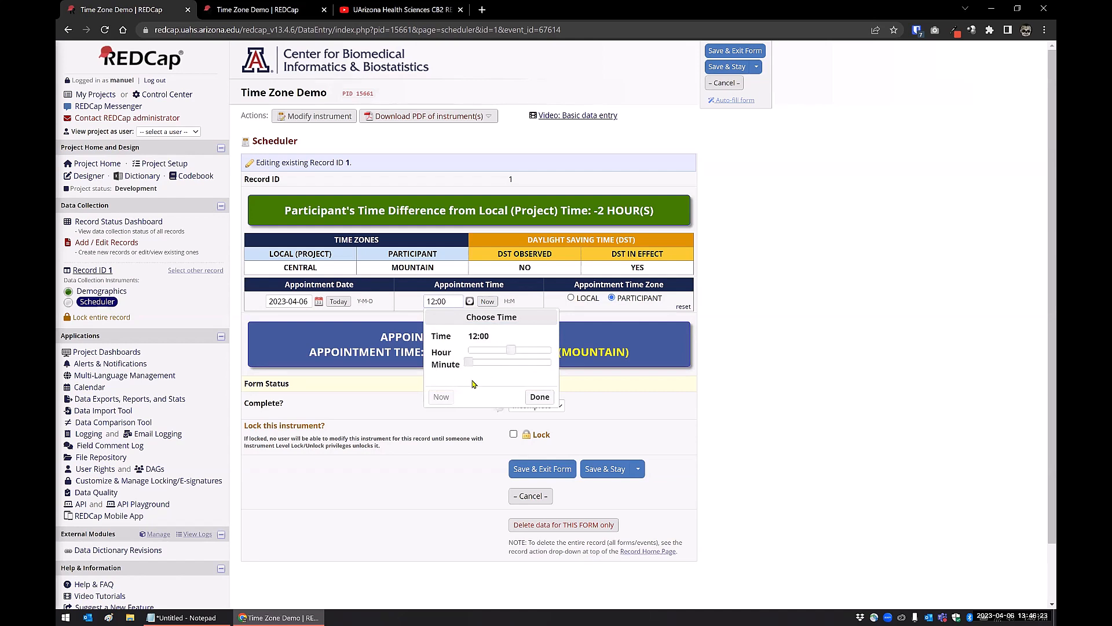
left_click(539, 398)
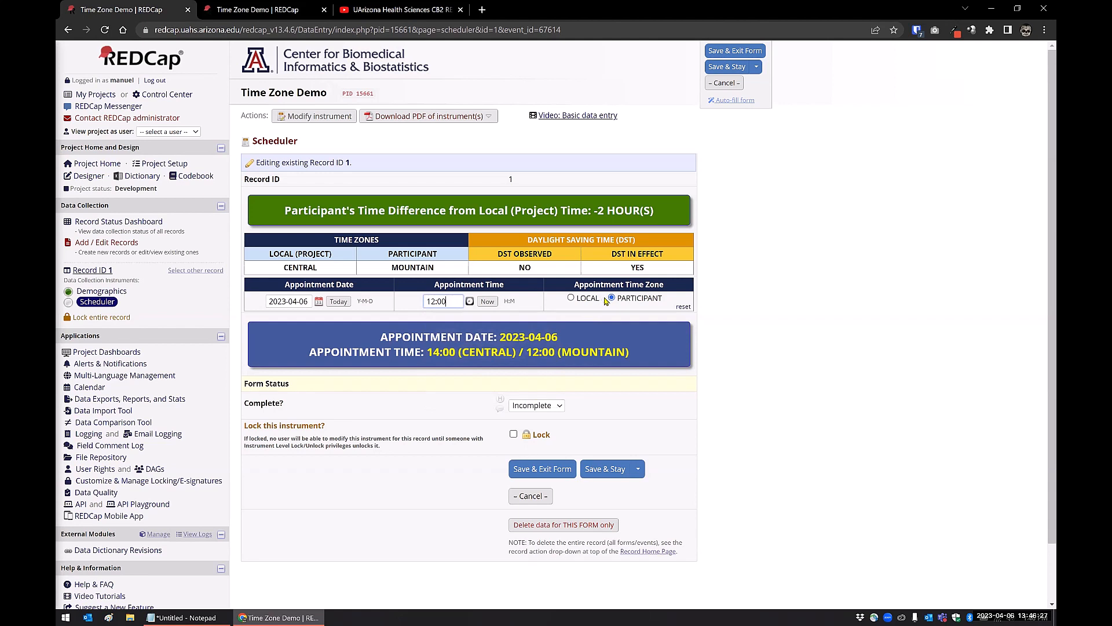
left_click(571, 299)
left_click(612, 299)
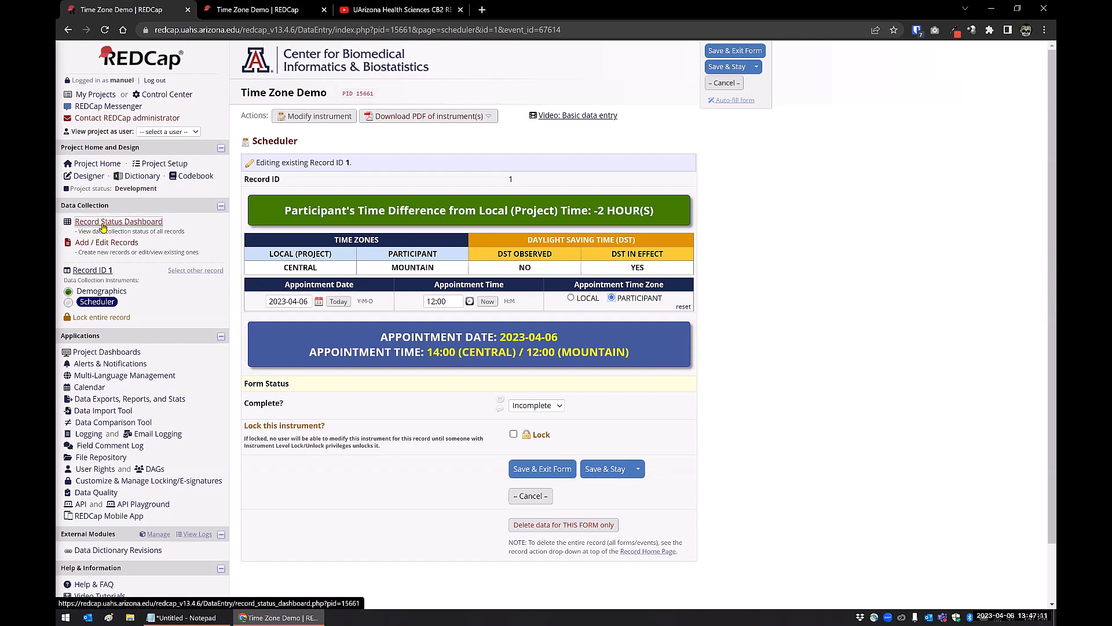
Leave record 1's Scheduler form without saving and open the Demographics instrument in the Online Designer
left_click(86, 176)
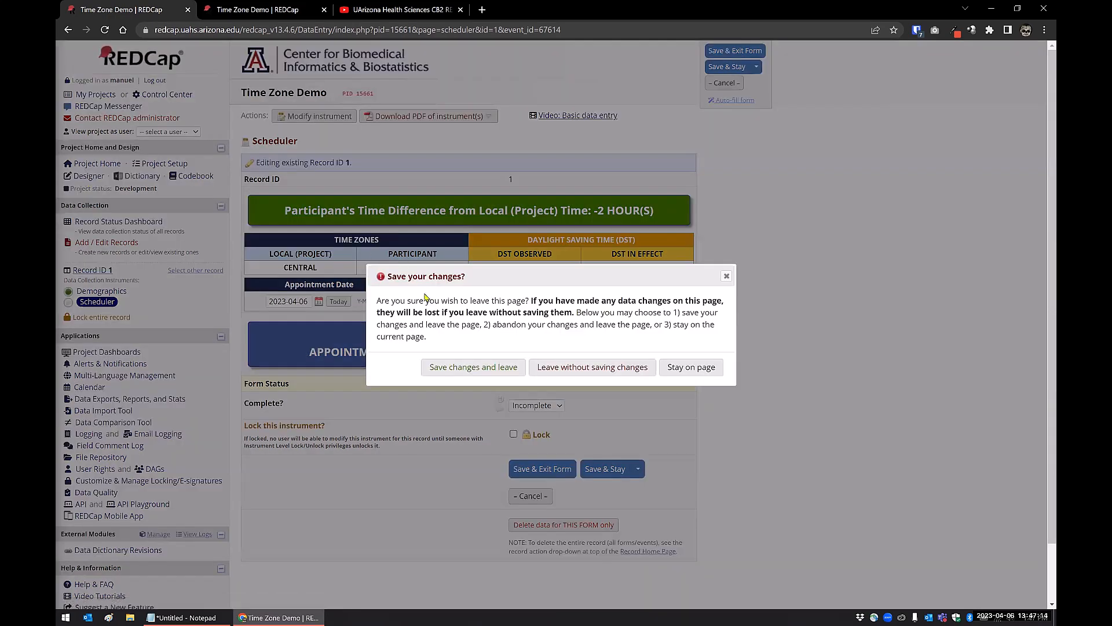
left_click(566, 369)
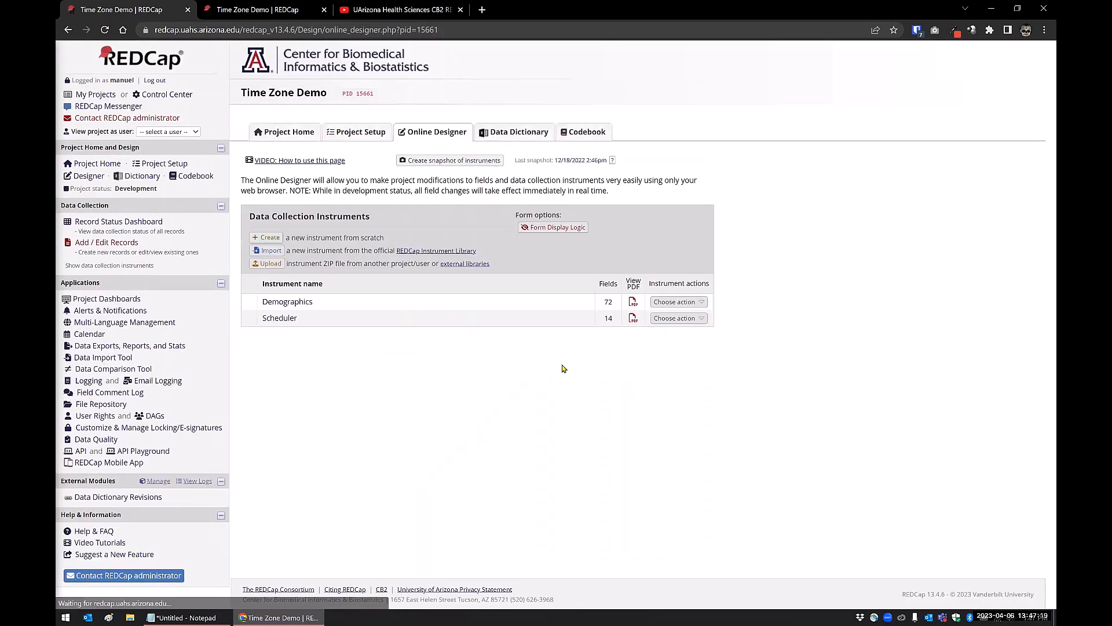
left_click(296, 303)
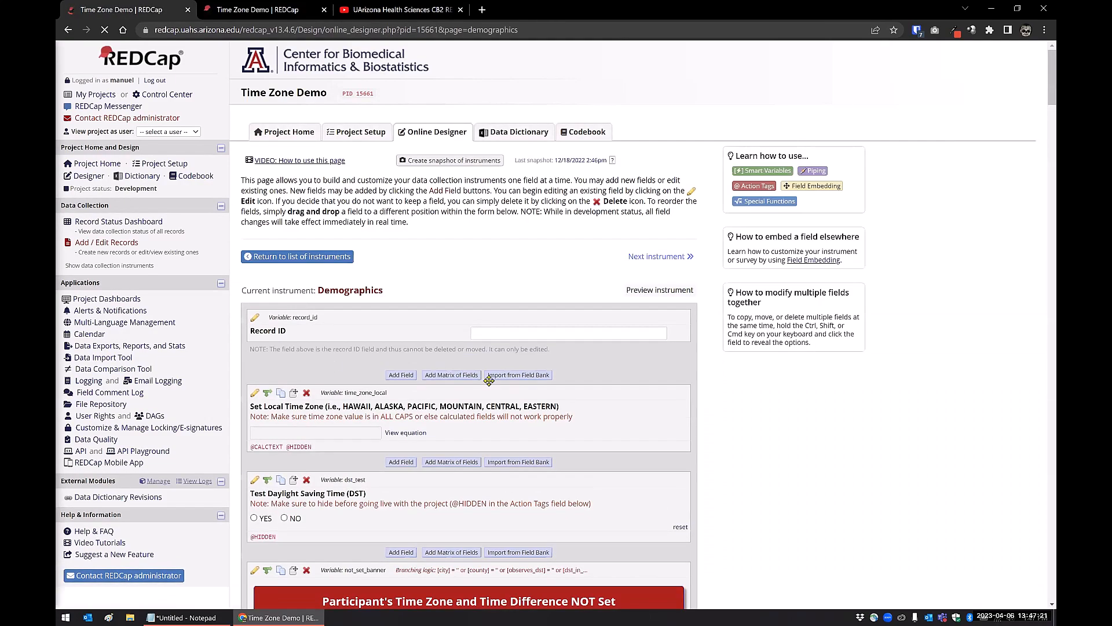
Examine the action tags of the time_zone_local field in the Logic Editor and close the editor without changes
scroll(1042, 135, "down", 4)
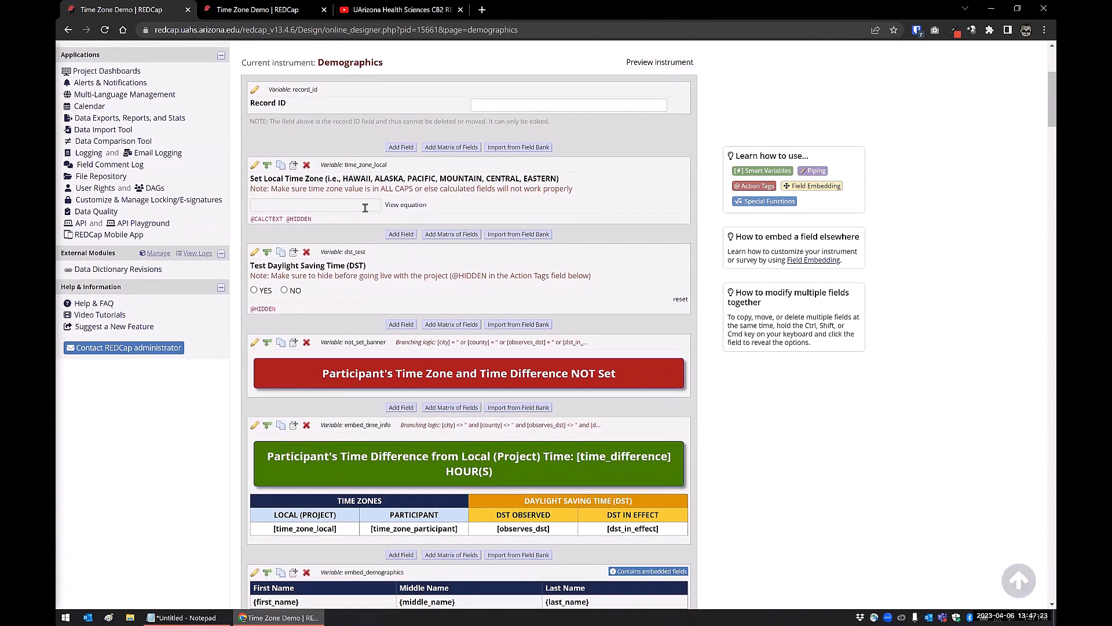
left_click(255, 167)
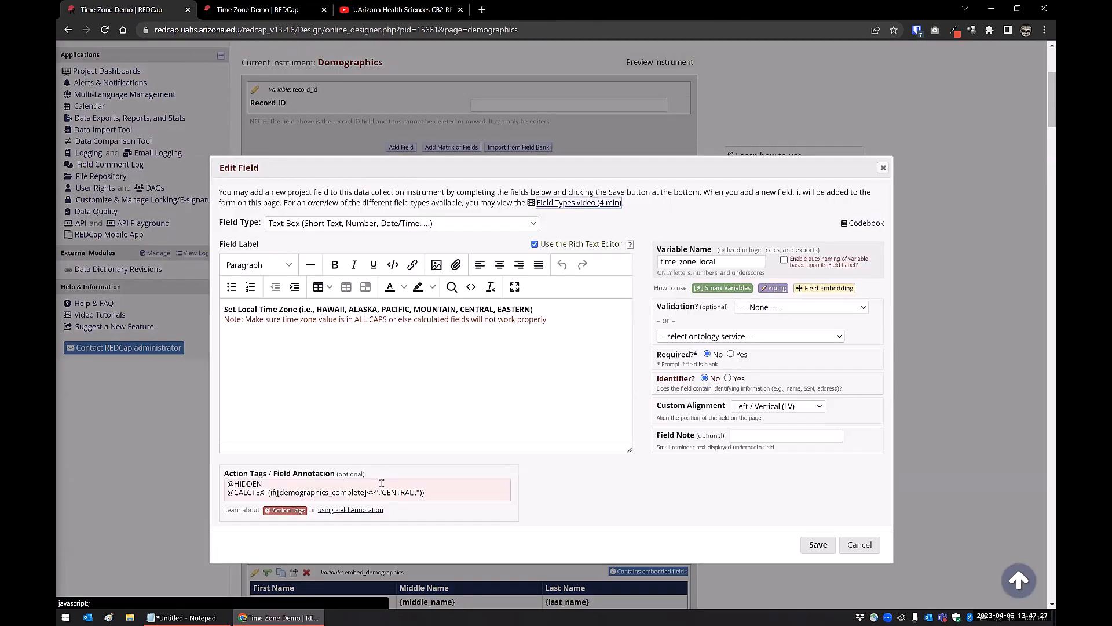
left_click(406, 487)
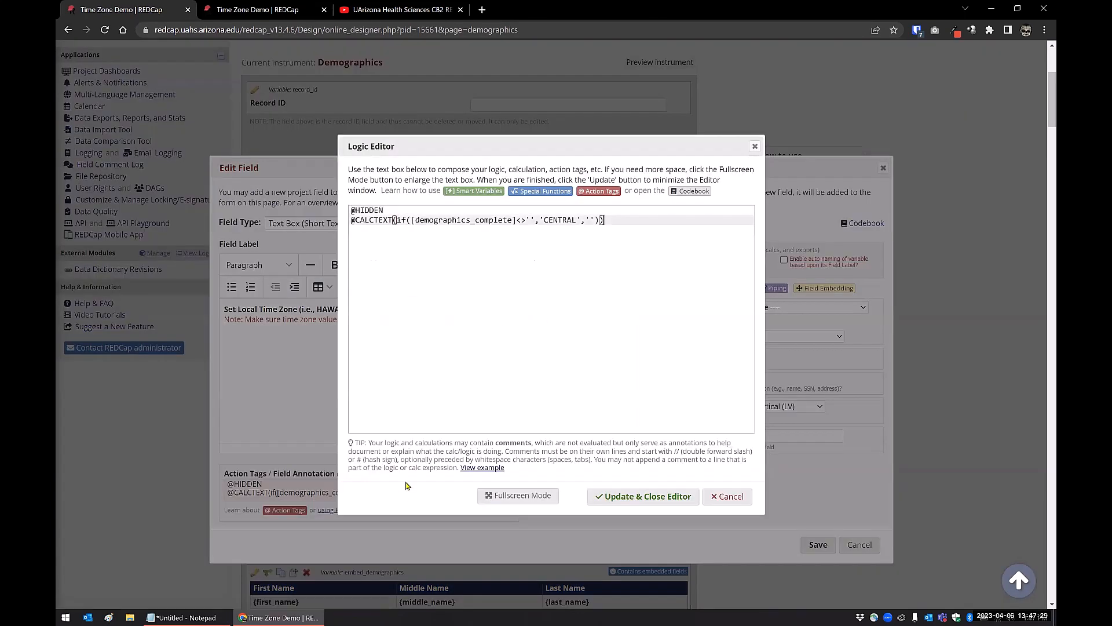
left_click(568, 219)
left_click(727, 496)
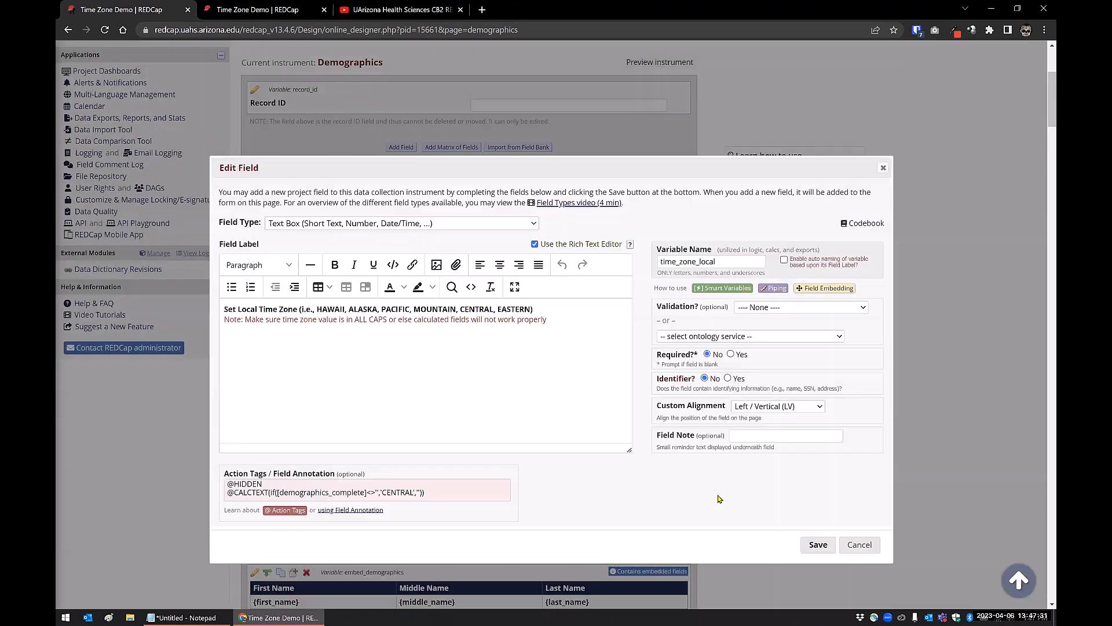
Highlight the allowed time zone names in the time_zone_local field label, and leave the field without saving
left_click_drag(317, 309, 530, 308)
left_click(430, 309)
double_click(430, 309)
left_click(450, 339)
double_click(435, 309)
left_click(859, 545)
scroll(413, 375, "down", 5)
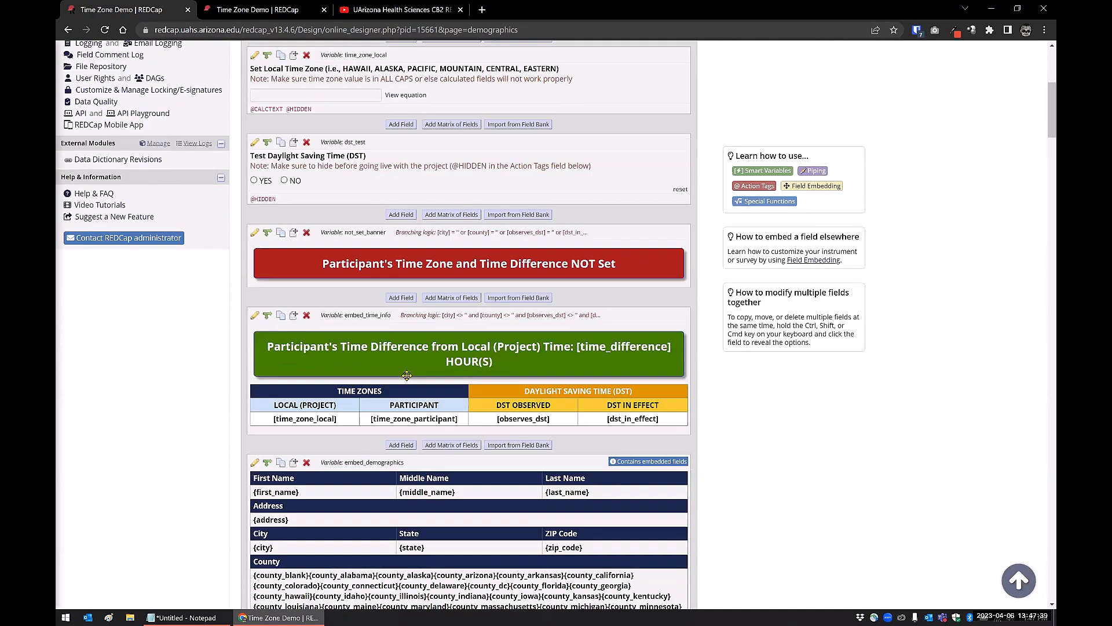
scroll(408, 375, "down", 1)
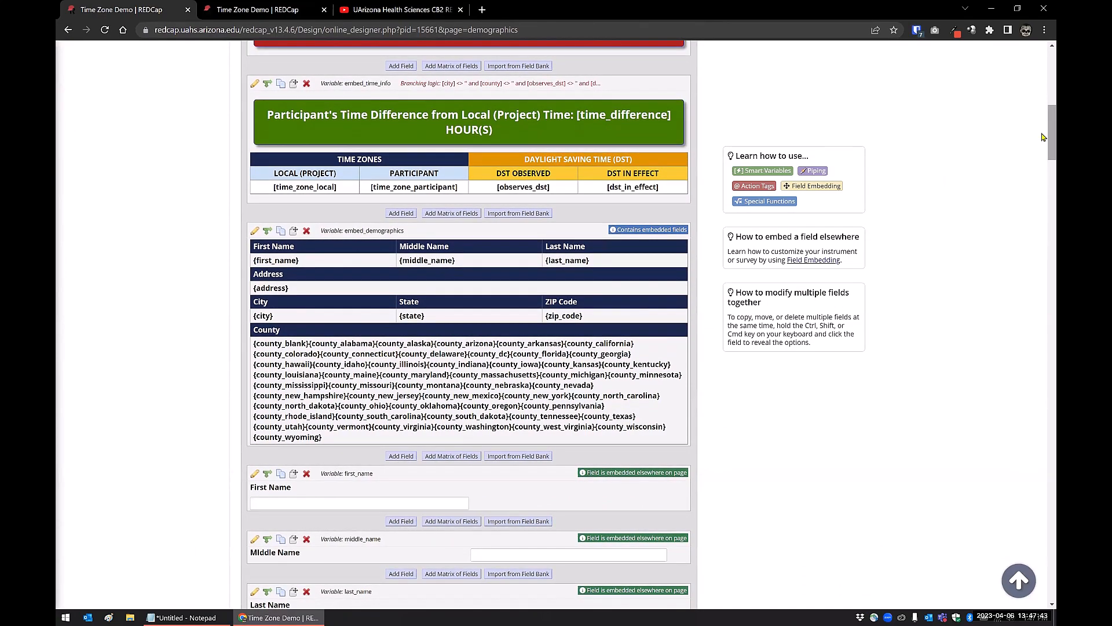
left_click_drag(1043, 136, 1044, 221)
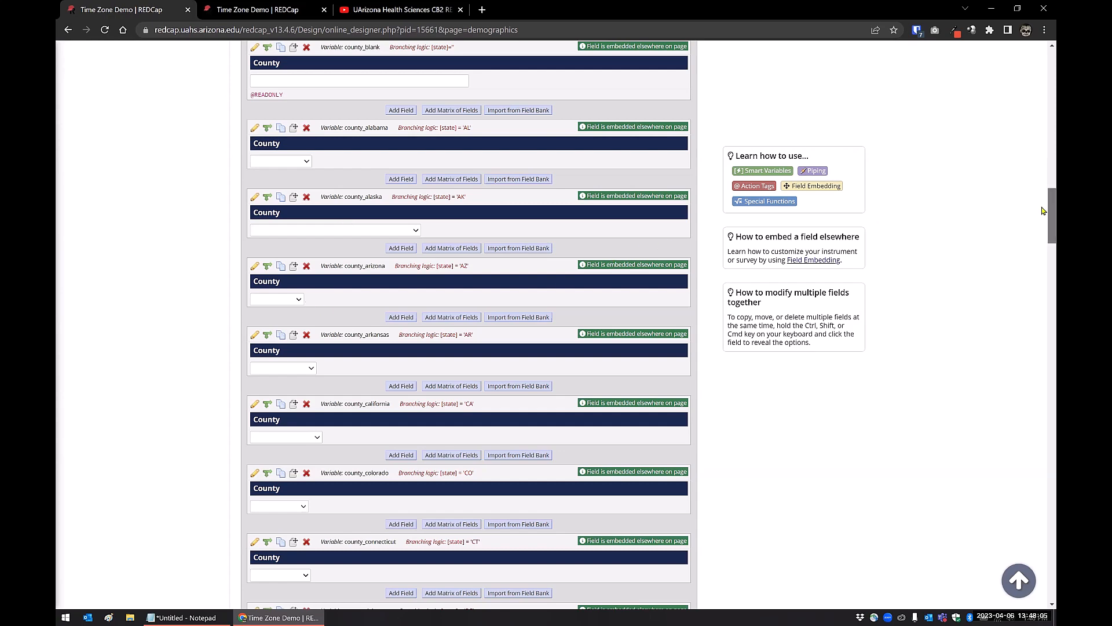
left_click_drag(1044, 210, 1043, 279)
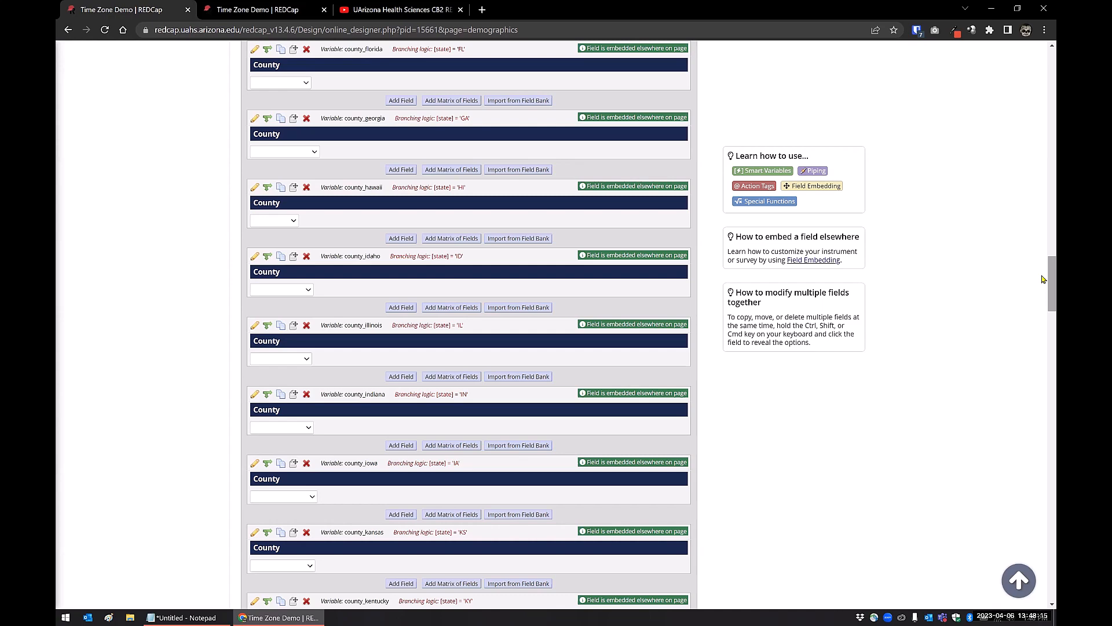
left_click_drag(1044, 279, 1044, 571)
scroll(356, 310, "down", 1)
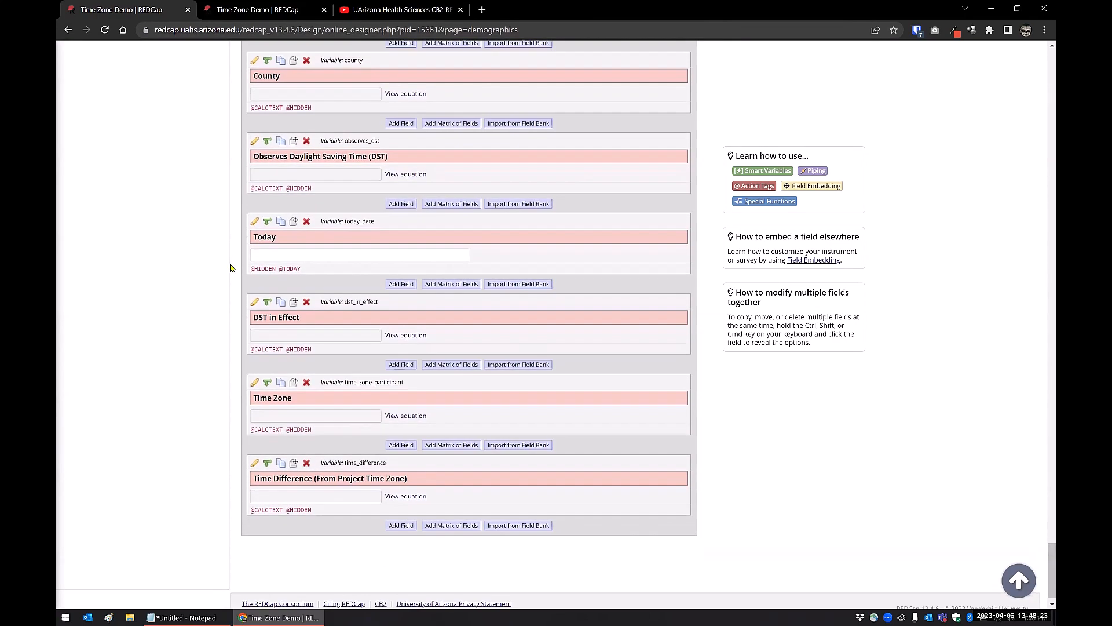
left_click(255, 382)
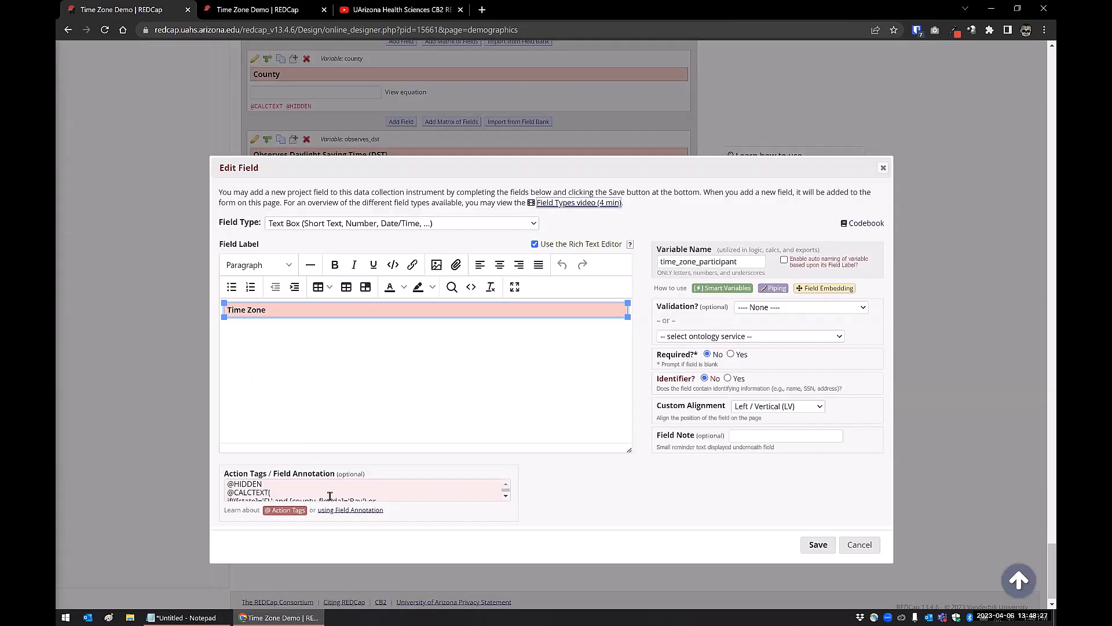
left_click(330, 497)
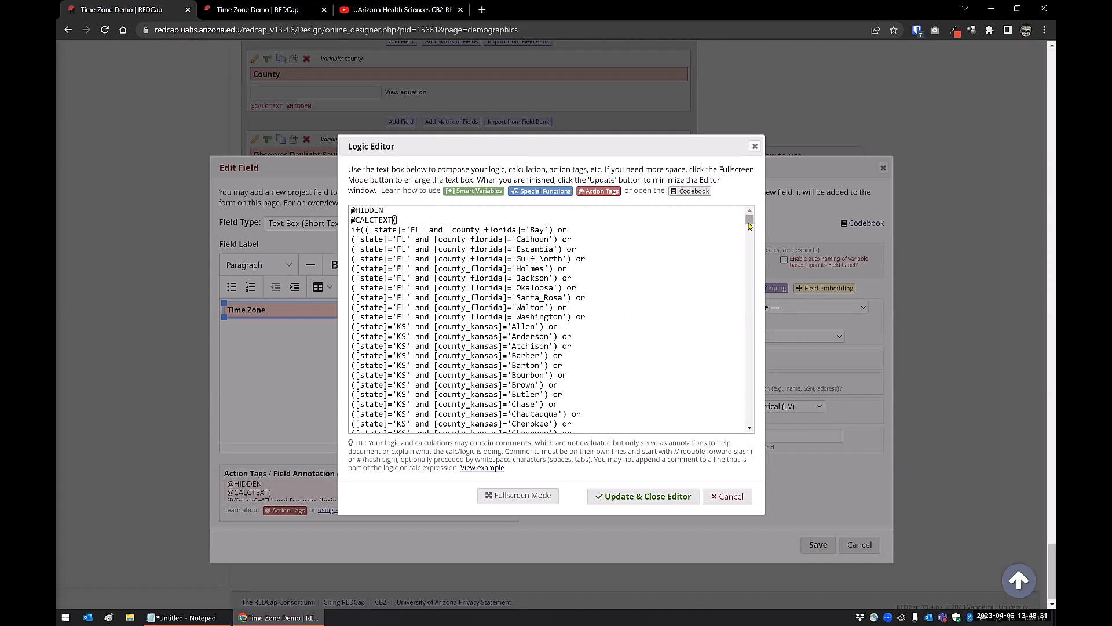
left_click_drag(750, 221, 758, 434)
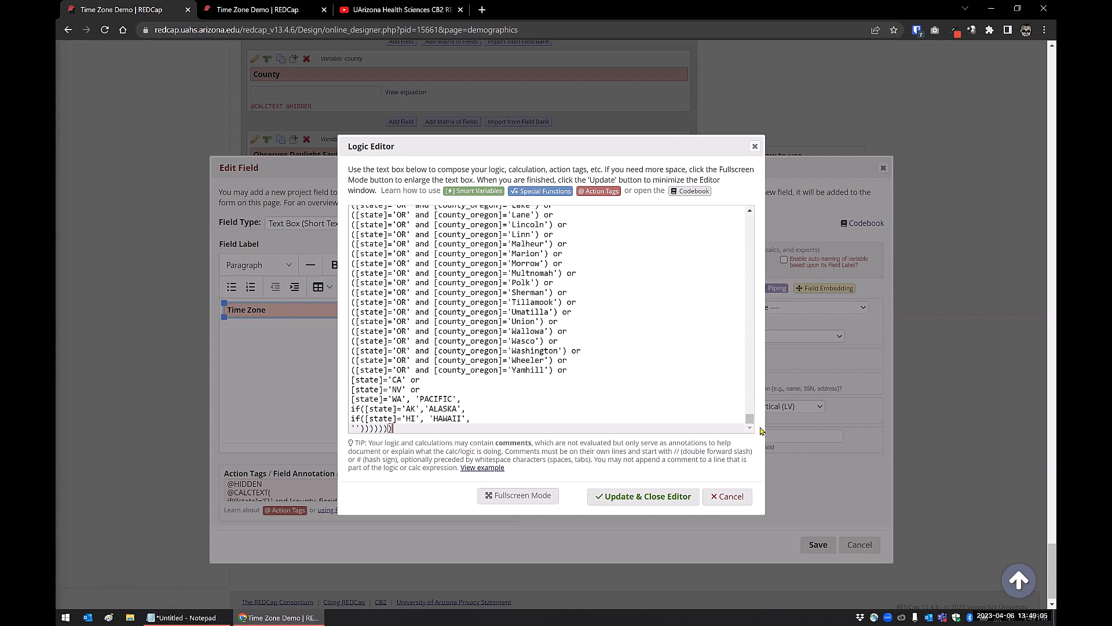
left_click(737, 502)
left_click(859, 545)
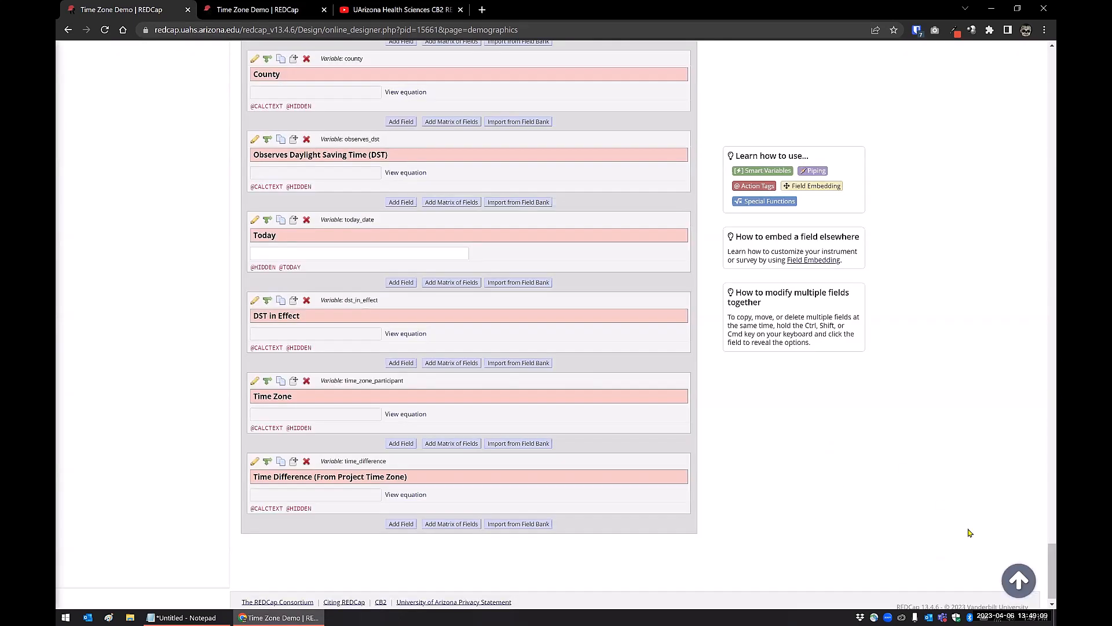
Open the CB2 website in a new browser tab and go through its REDCap page to REDCap Video Tutorials
scroll(1043, 445, "up", 1)
scroll(1017, 69, "up", 15)
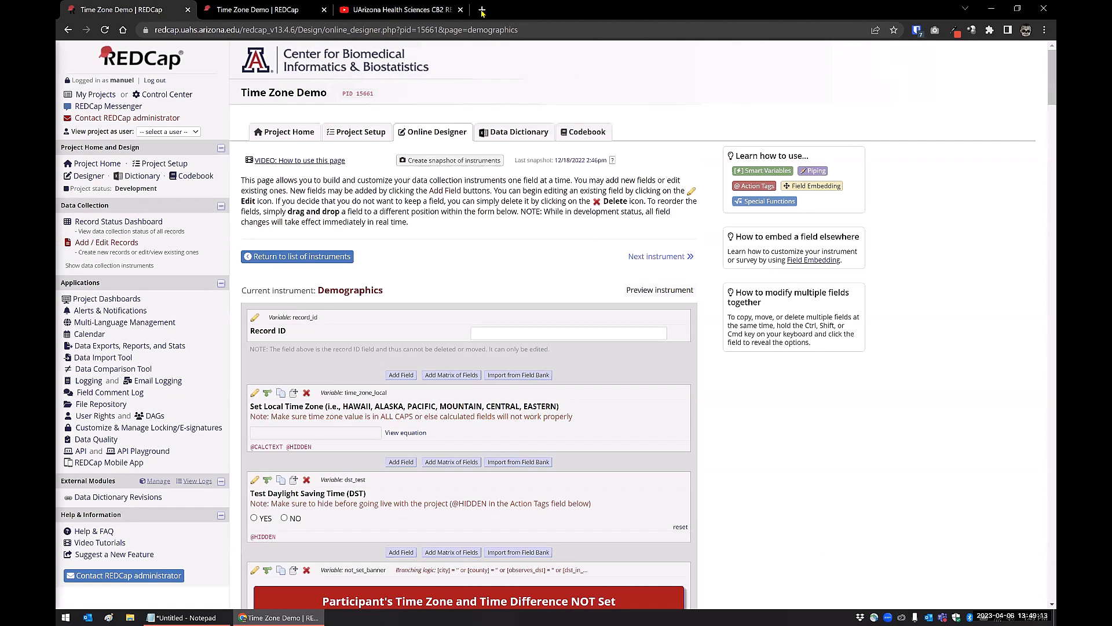
left_click(482, 10)
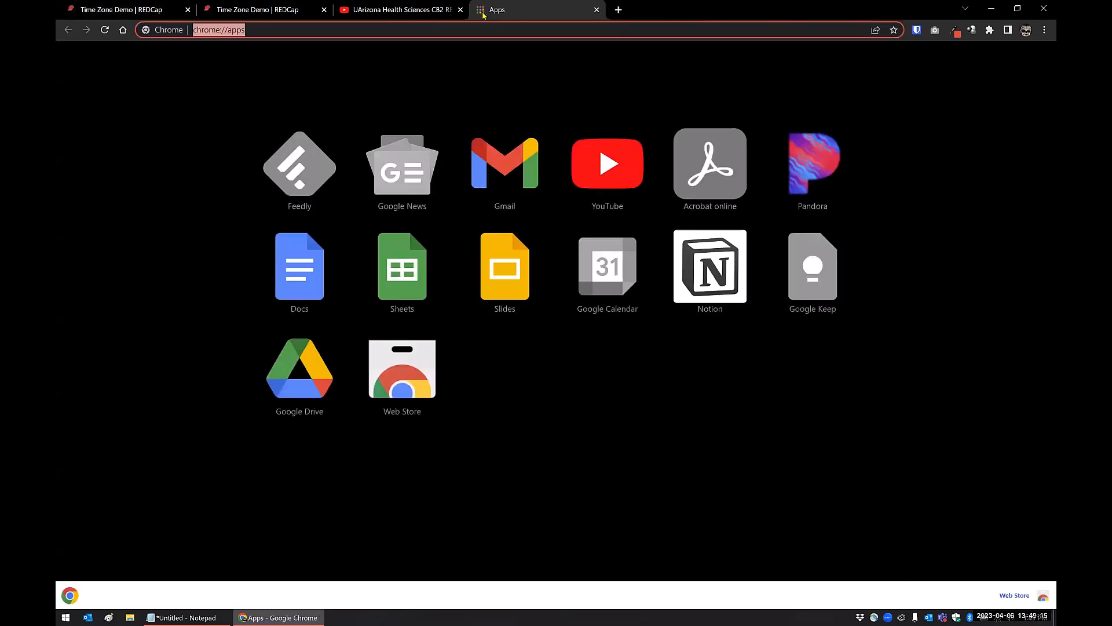
type("cb2")
key("Return")
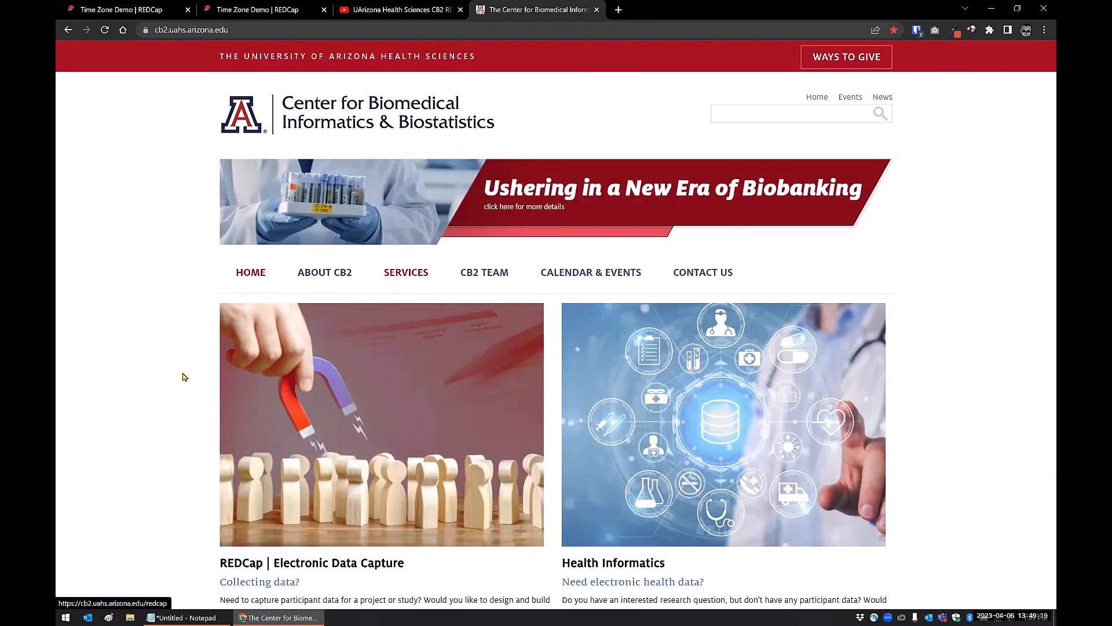
left_click(255, 372)
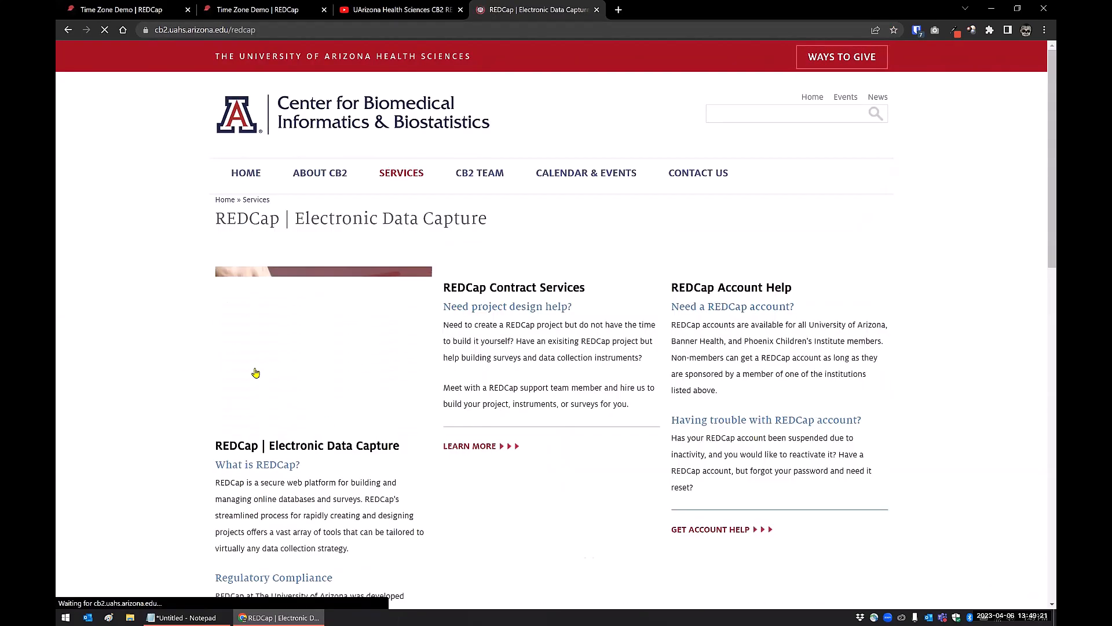
scroll(479, 381, "down", 3)
scroll(479, 382, "down", 5)
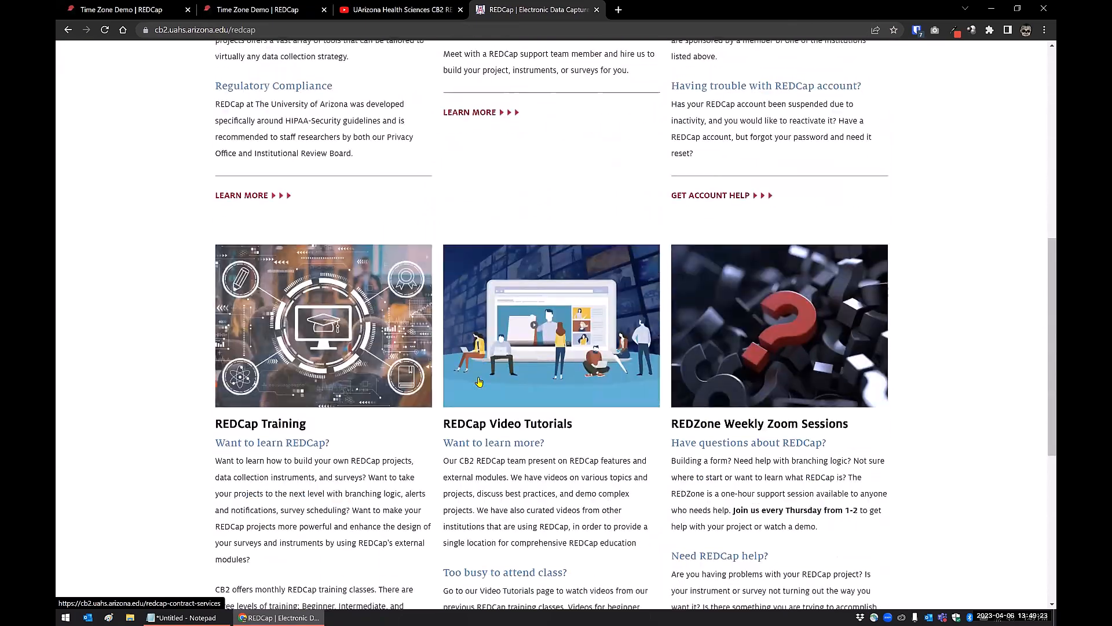
scroll(506, 344, "down", 1)
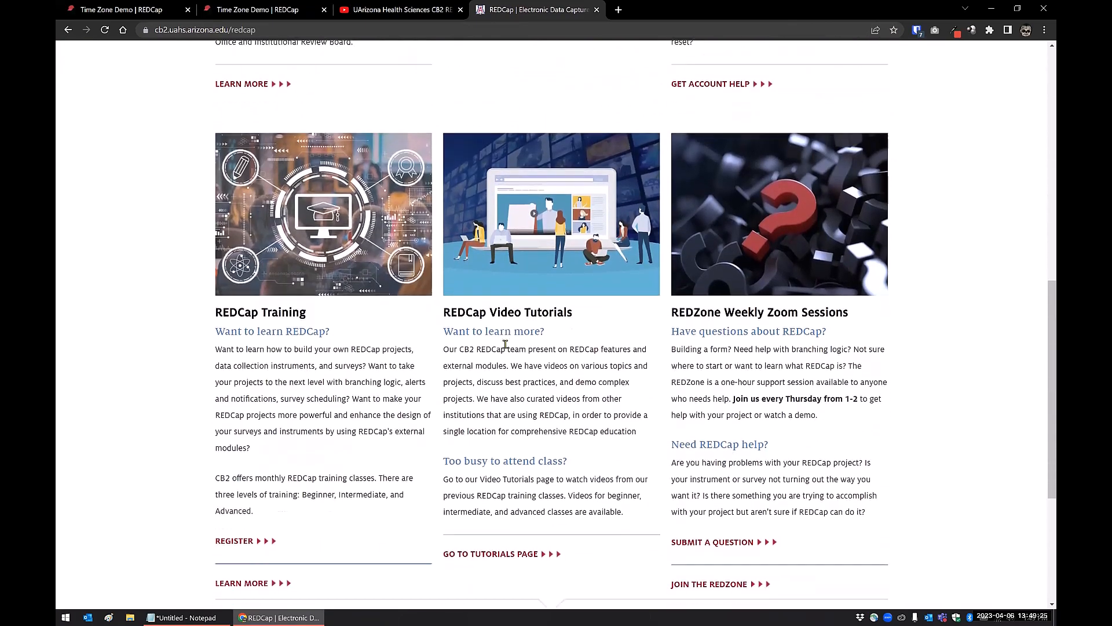
left_click(530, 253)
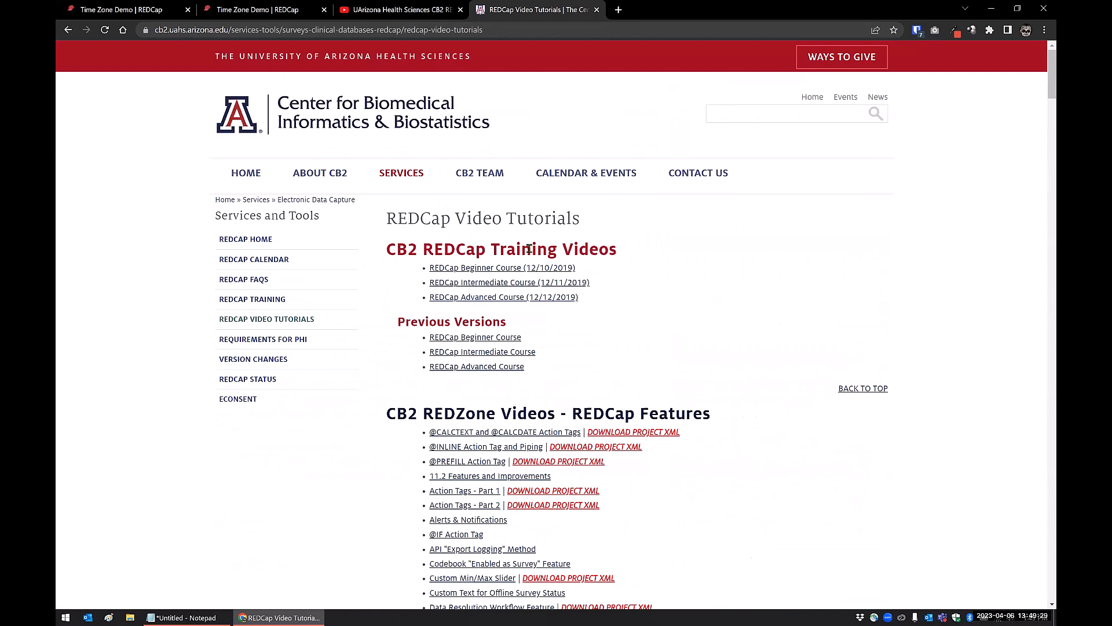
Find "time z" on the tutorials page and open the Time Difference Formulas for Time Zones for Appointment Times
key("ctrl+f")
type("time")
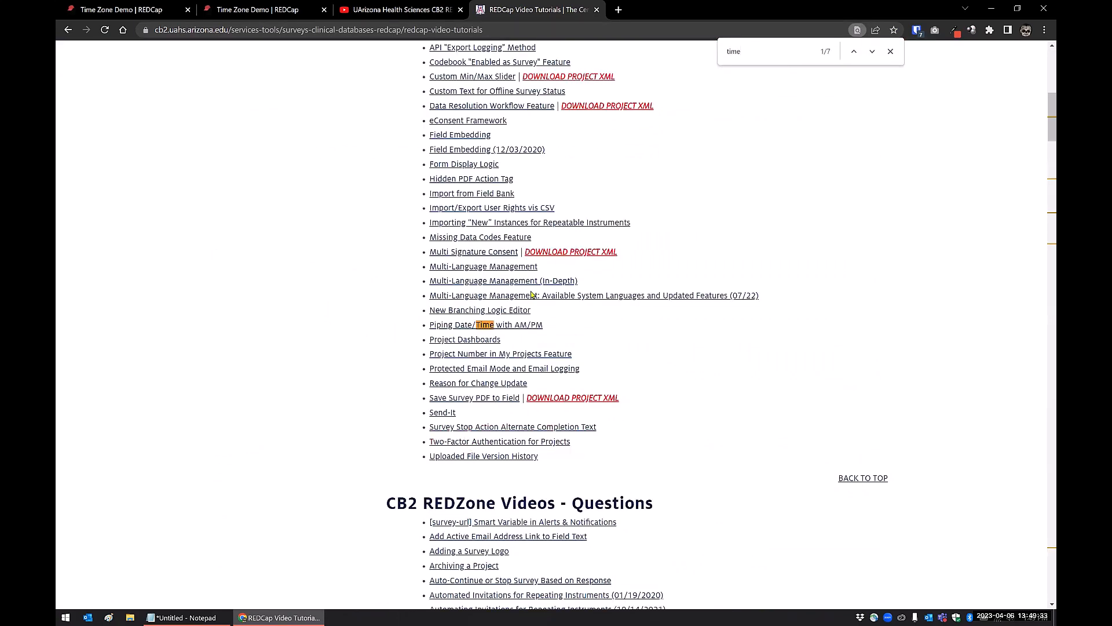
type(" z")
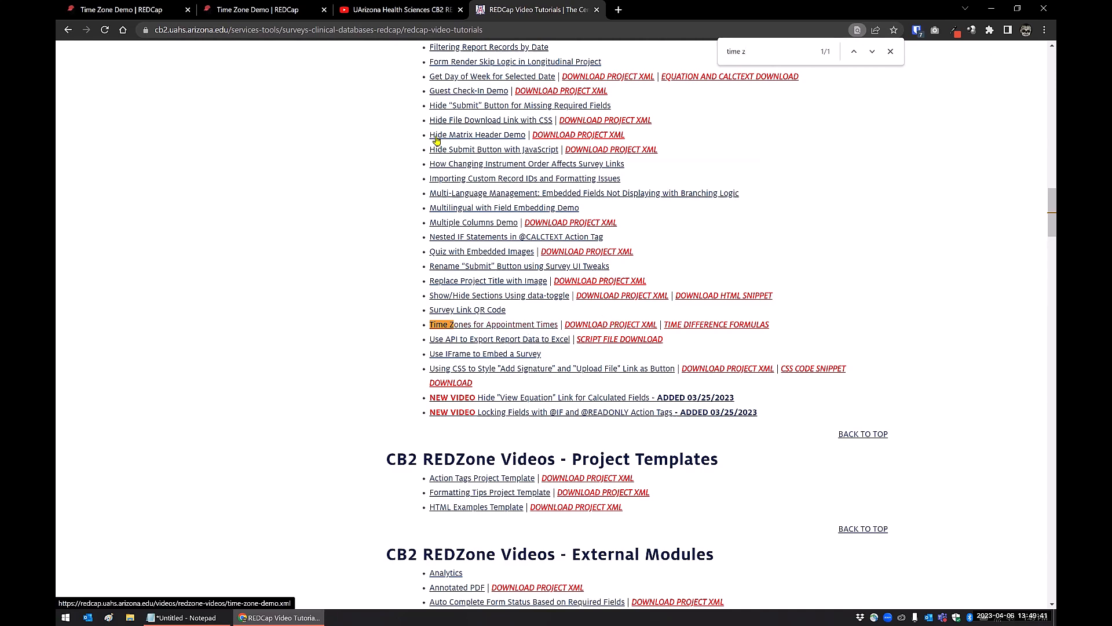
left_click(265, 10)
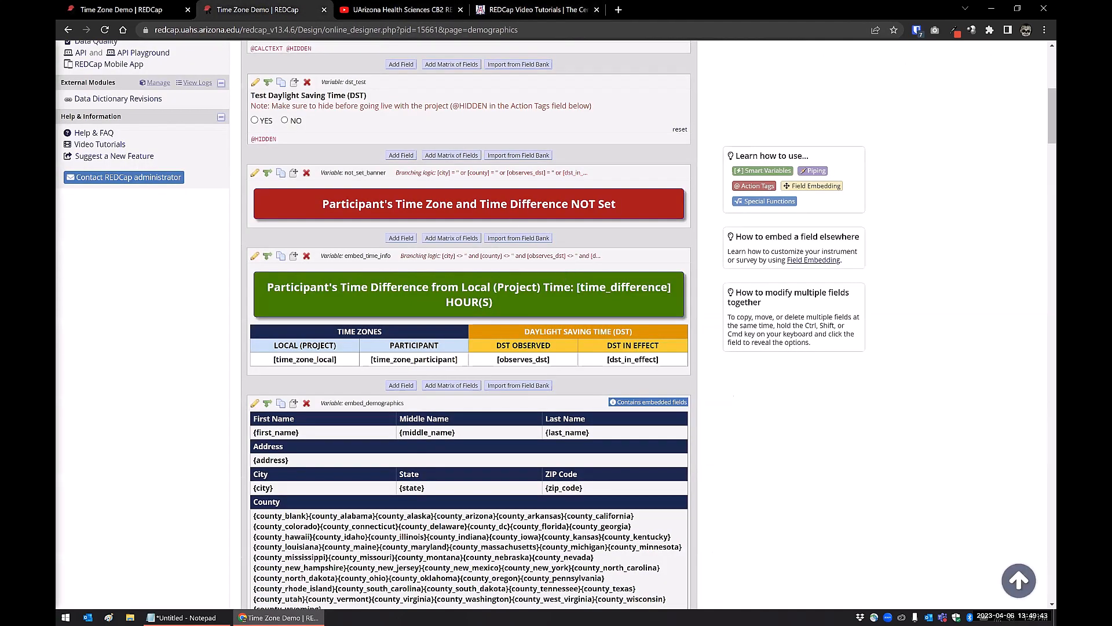
left_click(517, 10)
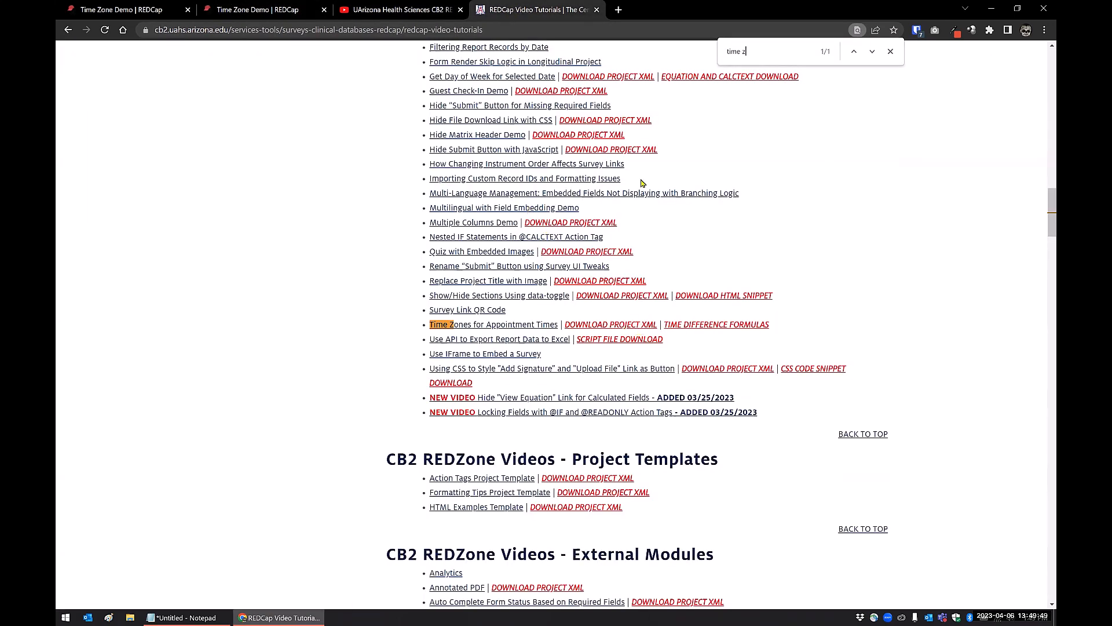
left_click(692, 327)
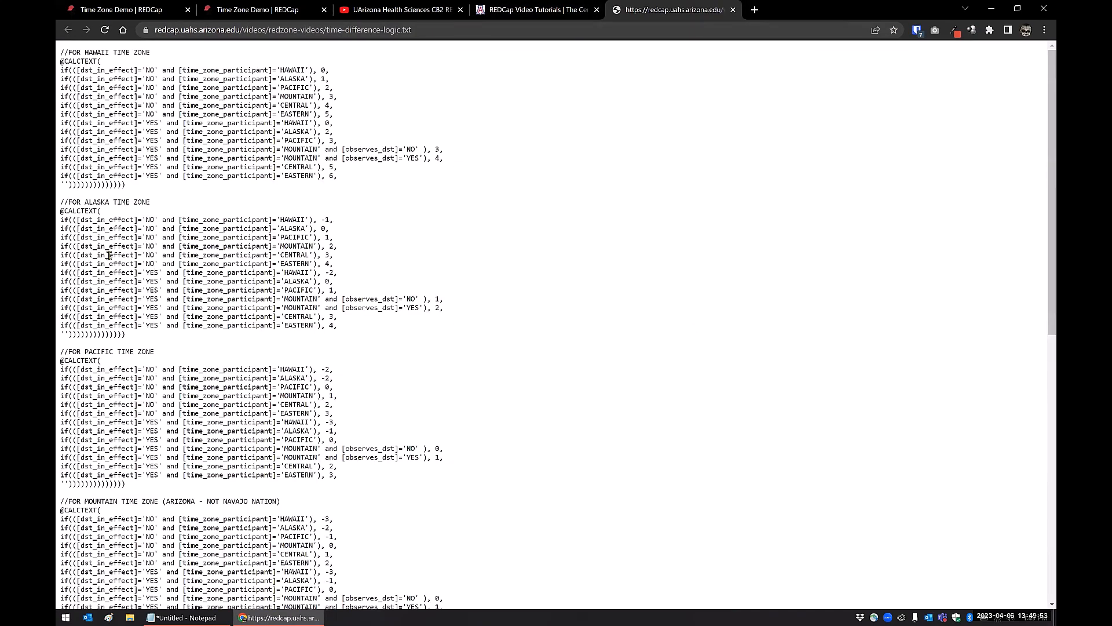
scroll(108, 261, "down", 3)
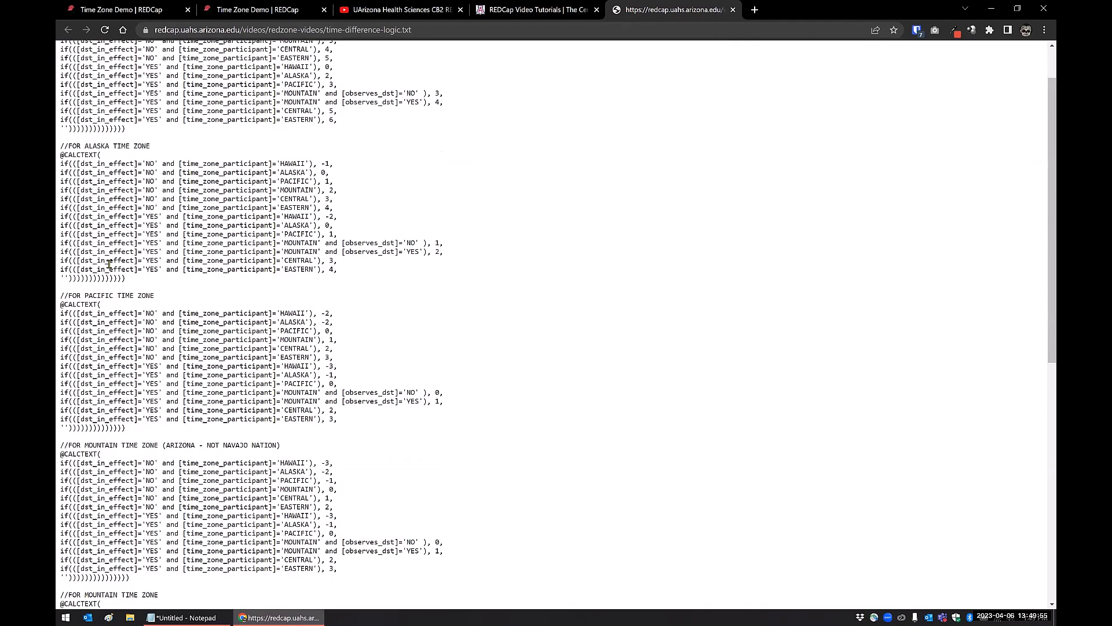
scroll(109, 264, "down", 12)
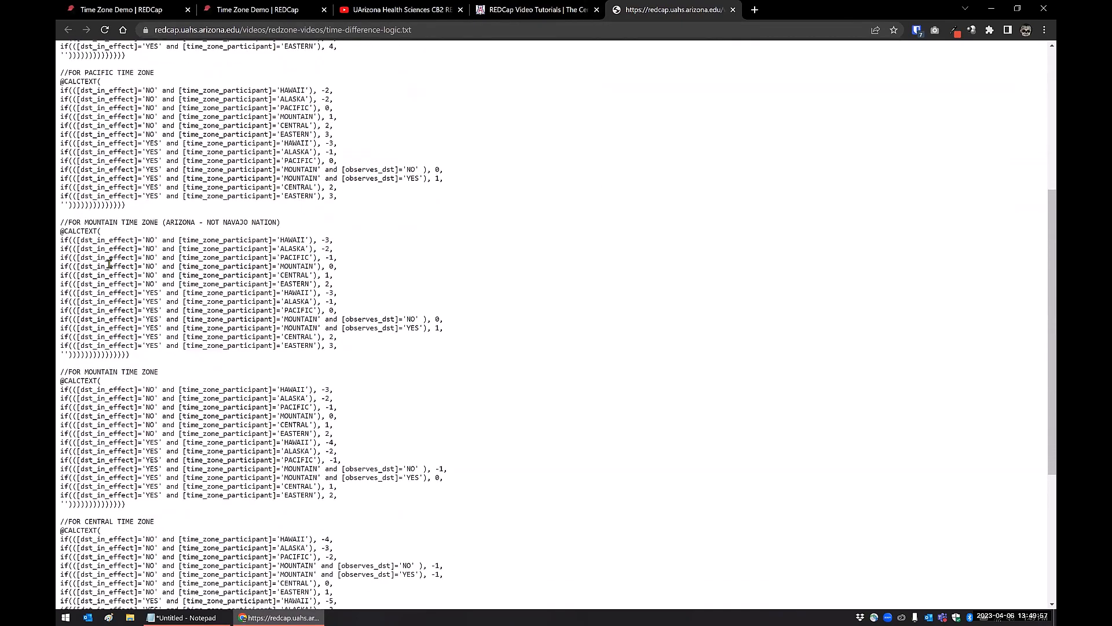
scroll(109, 263, "down", 2)
left_click_drag(130, 429, 56, 295)
left_click(121, 310)
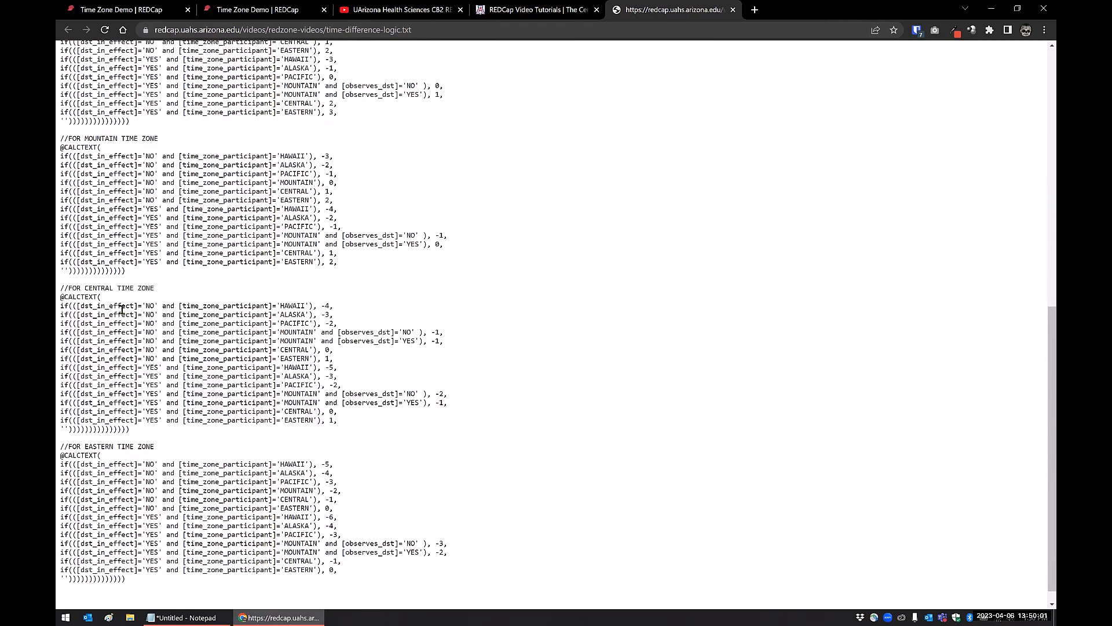
scroll(122, 310, "up", 4)
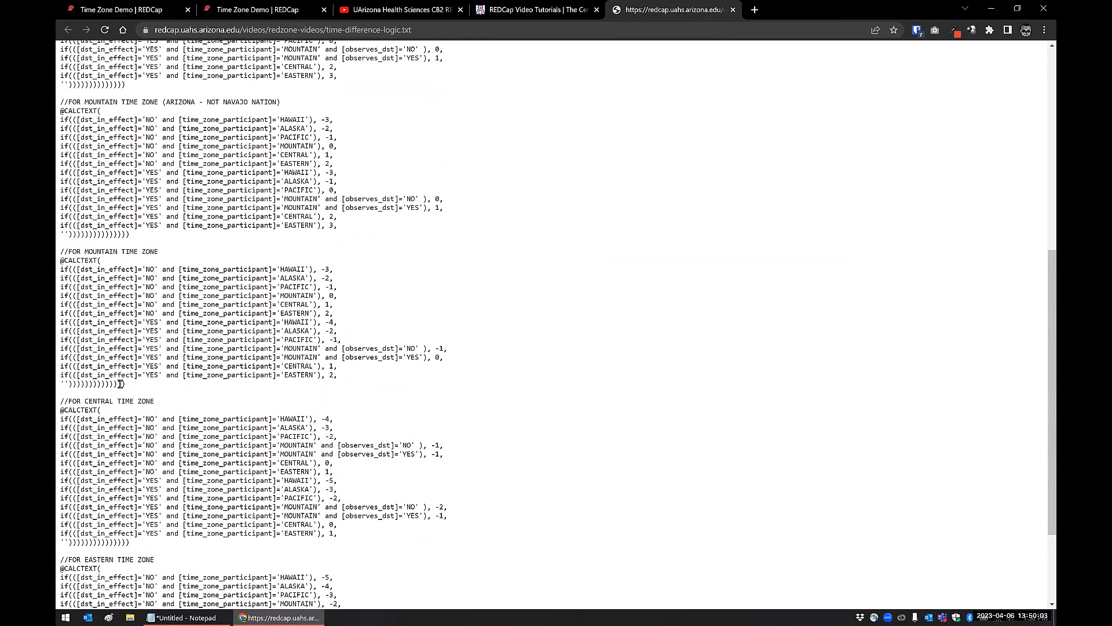
left_click_drag(120, 384, 63, 264)
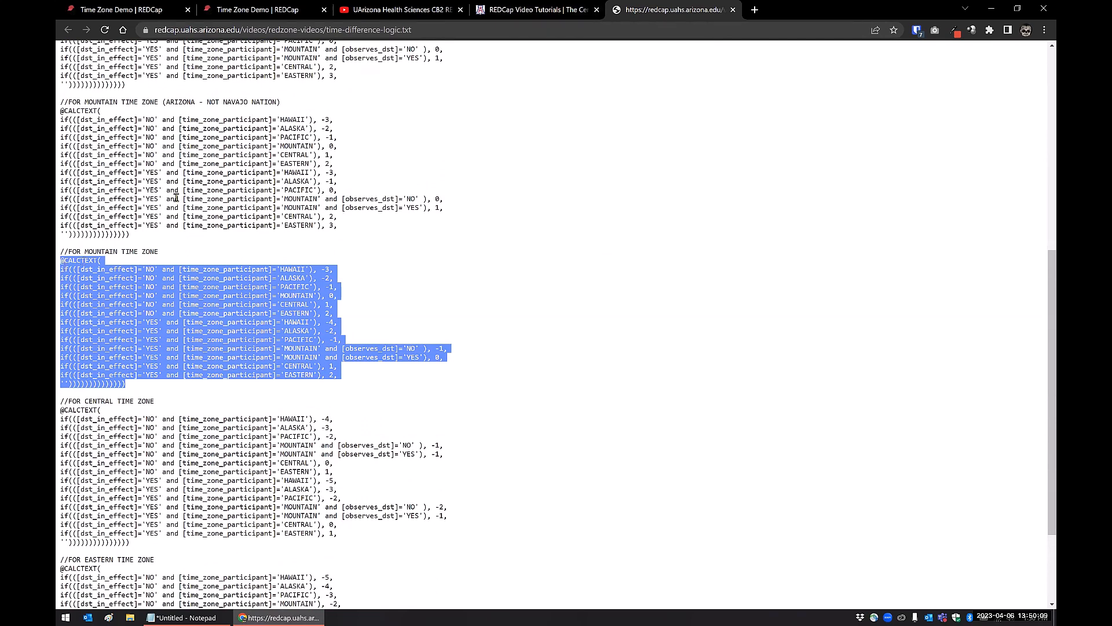
left_click(247, 14)
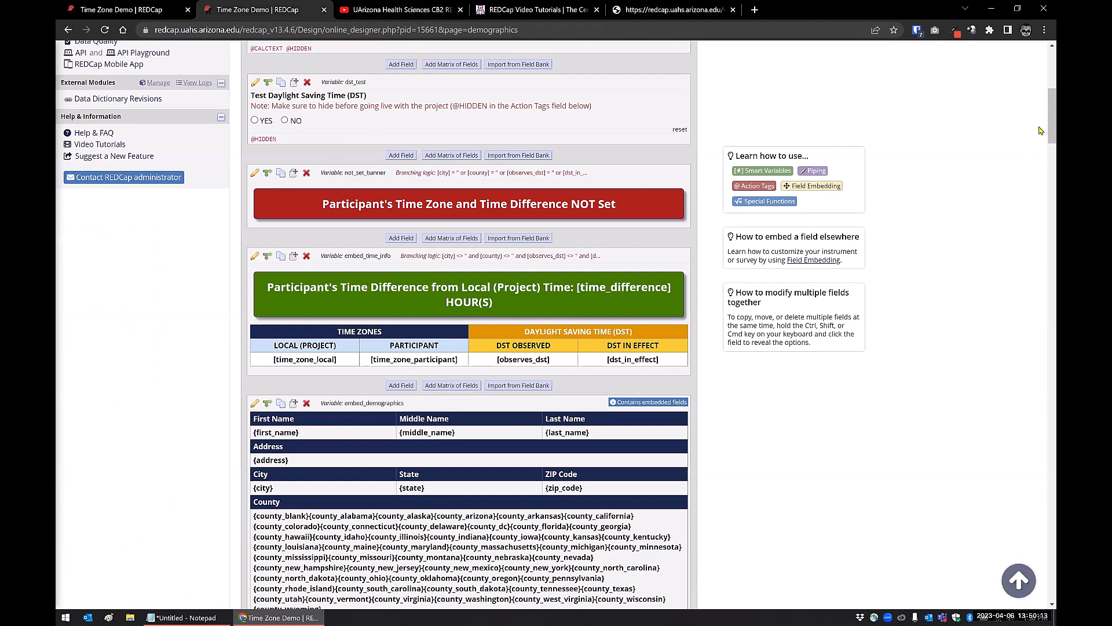
scroll(1039, 266, "down", 2)
scroll(1039, 266, "down", 20)
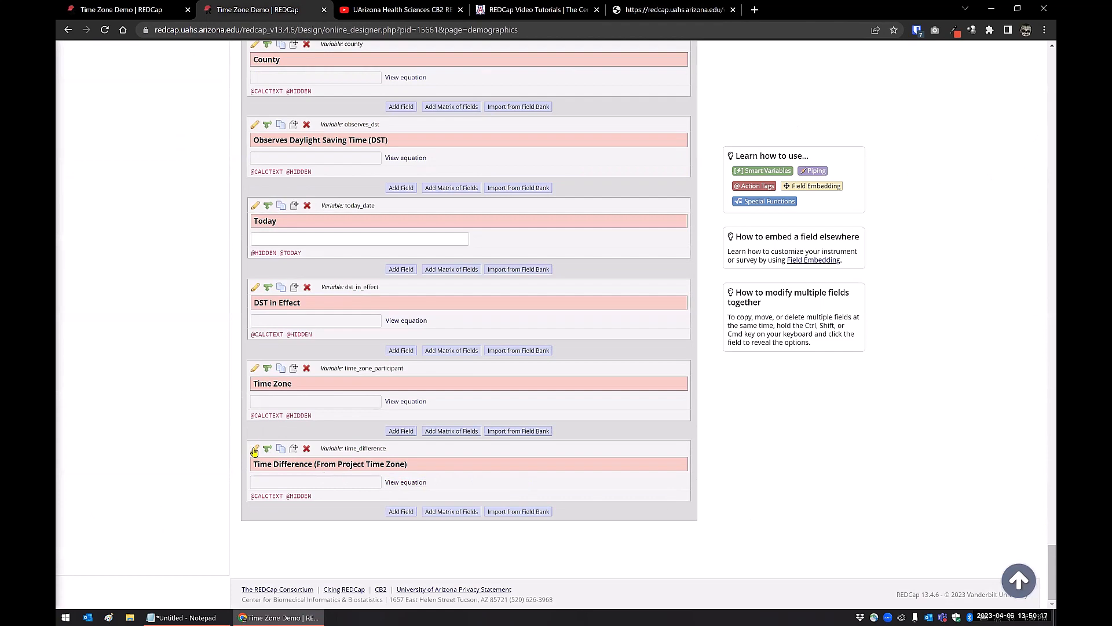
left_click(256, 449)
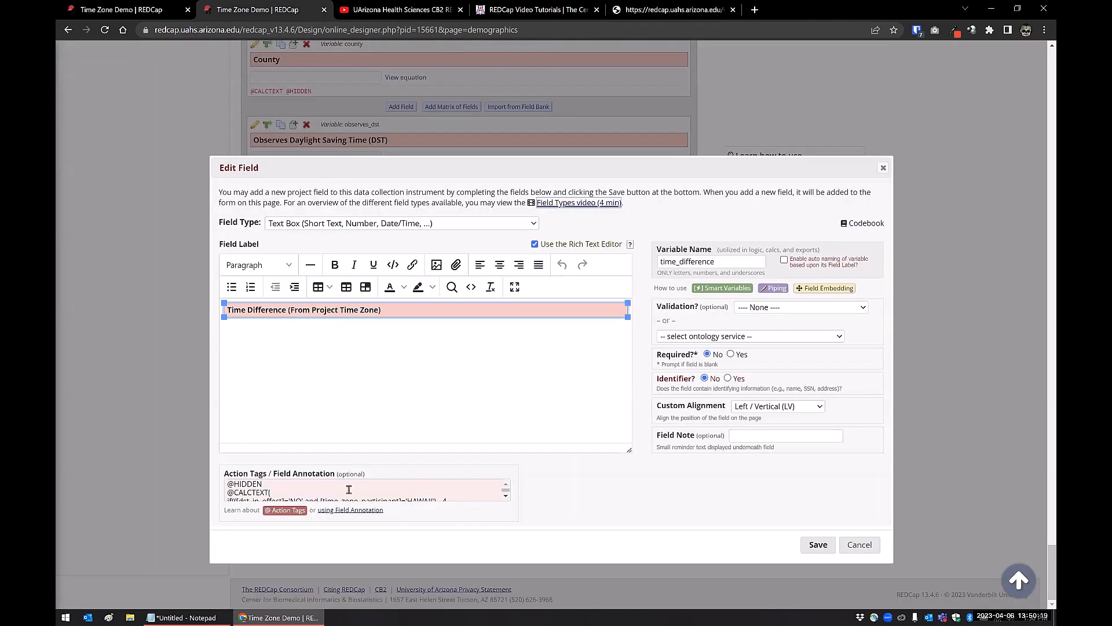
left_click(350, 489)
left_click(454, 365)
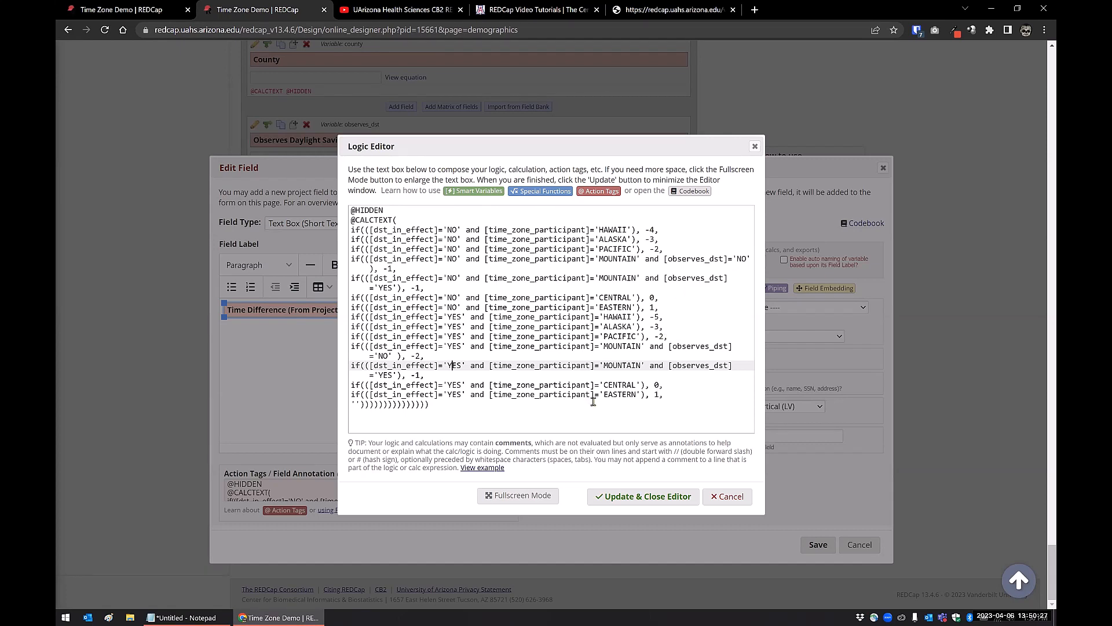
Revisit the time difference formulas, then close that page and the text search on the REDCap Video Tutorials page
left_click(183, 617)
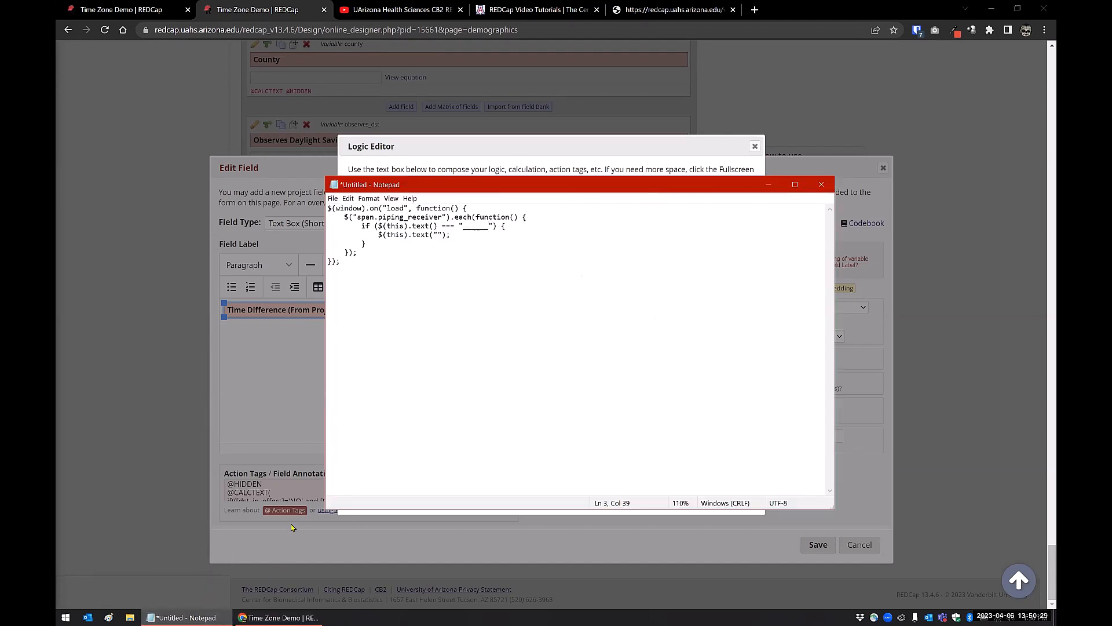
left_click(634, 12)
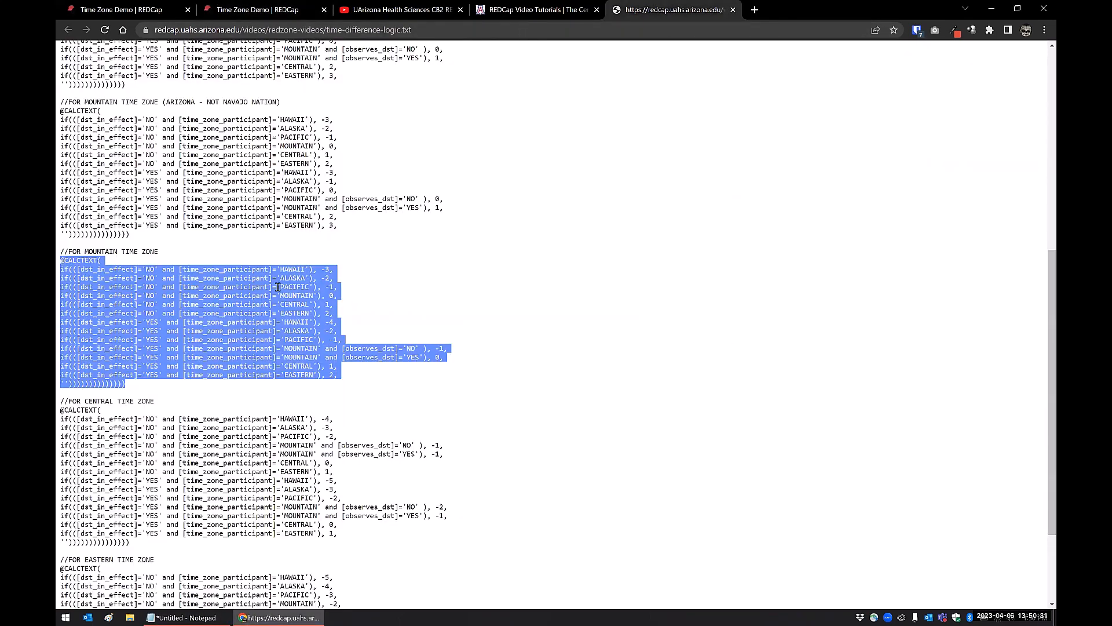
left_click(197, 342)
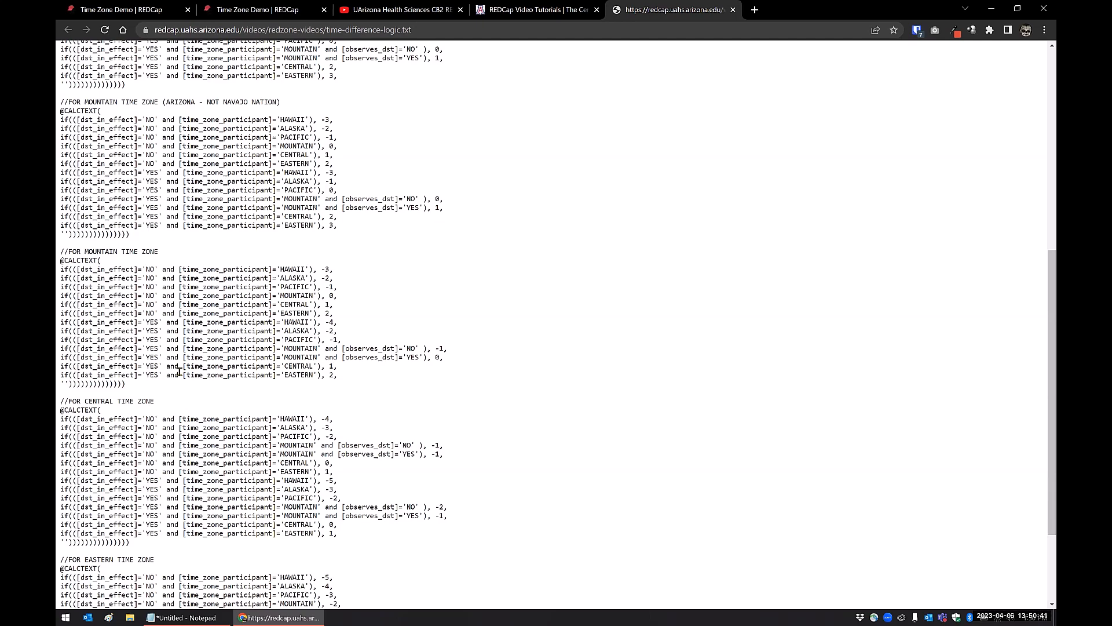
left_click(733, 10)
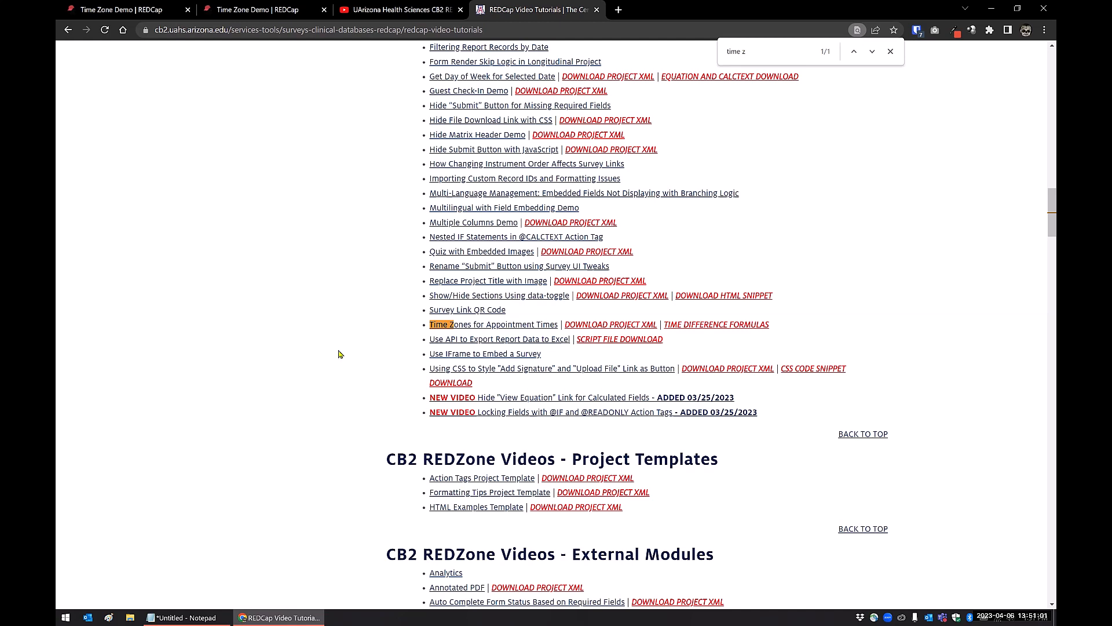
left_click(890, 52)
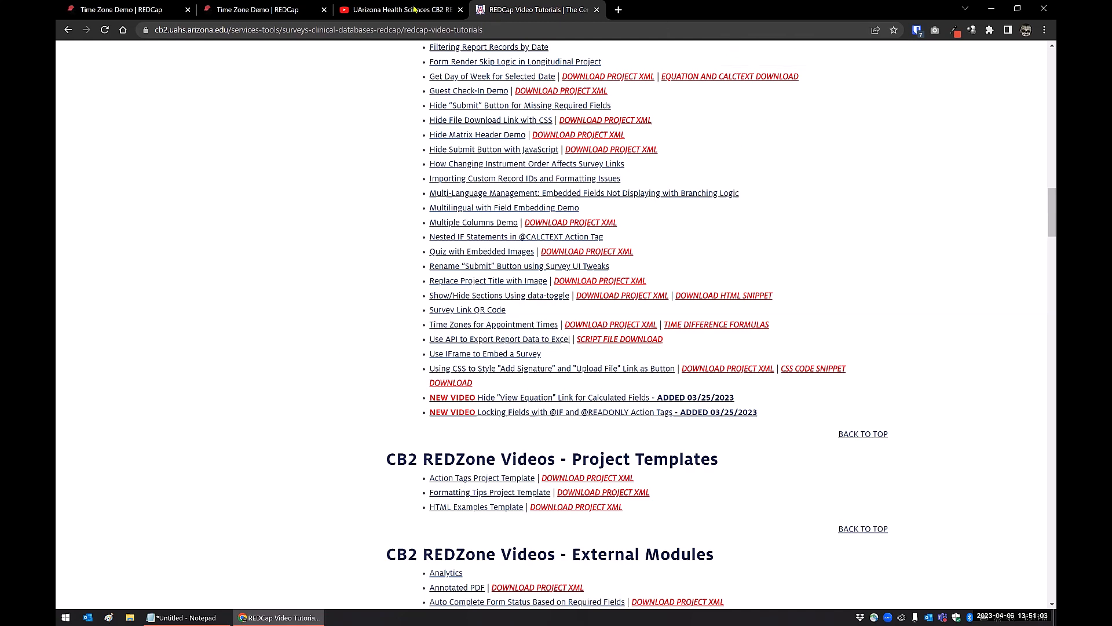
Close the time_difference field's Logic Editor and field editor without saving any changes
left_click(231, 12)
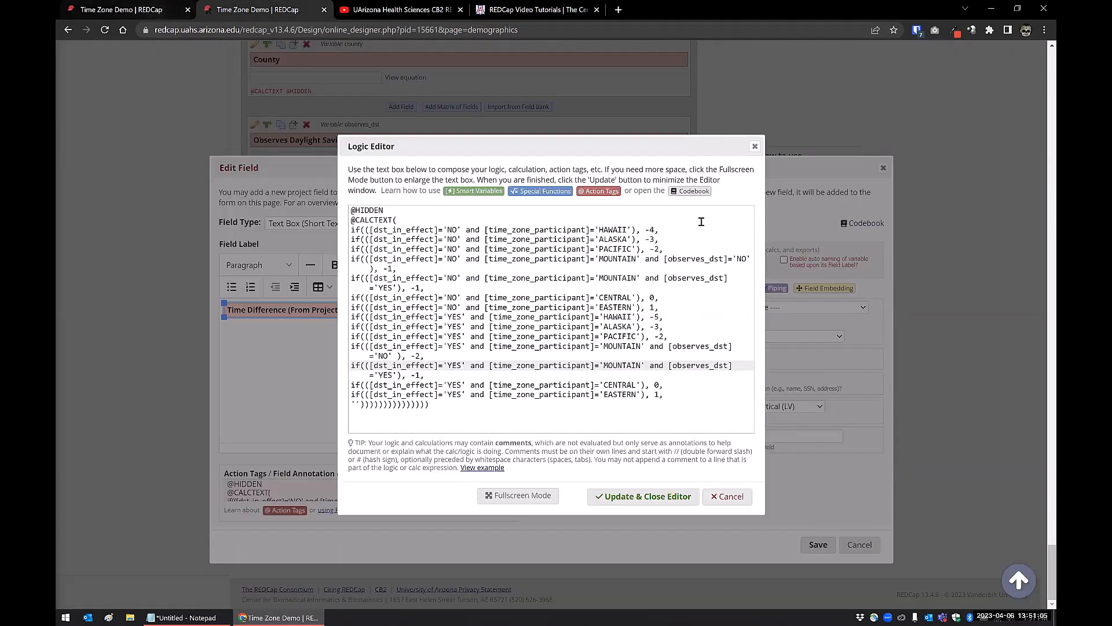
left_click(754, 147)
left_click(857, 545)
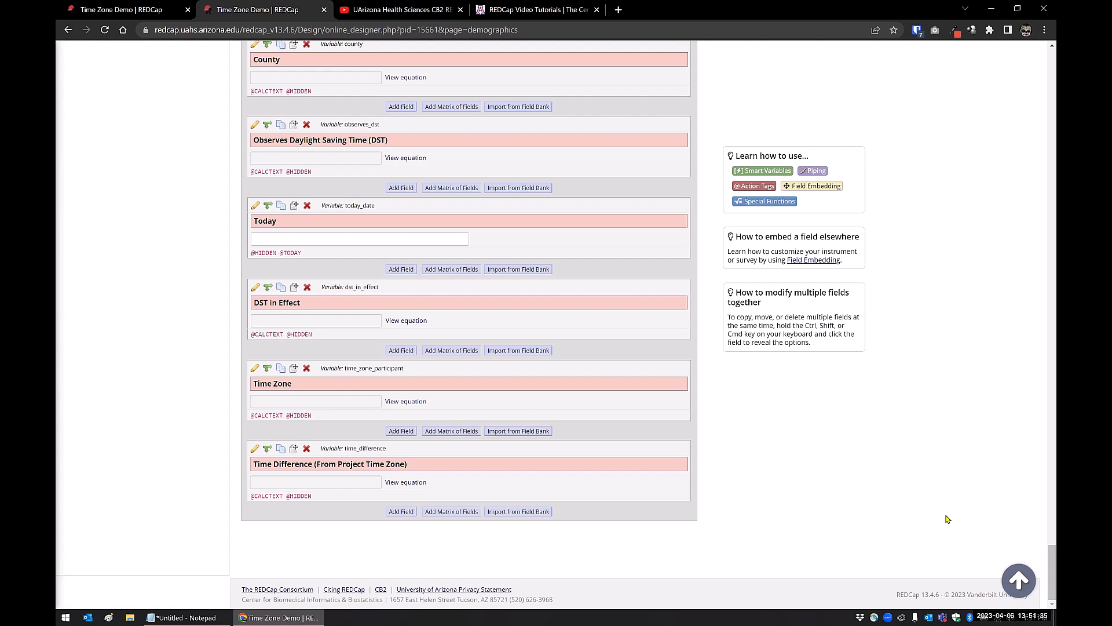
Open the Scheduler instrument in the Online Designer of the other Time Zone Demo tab
left_click(133, 9)
left_click(89, 177)
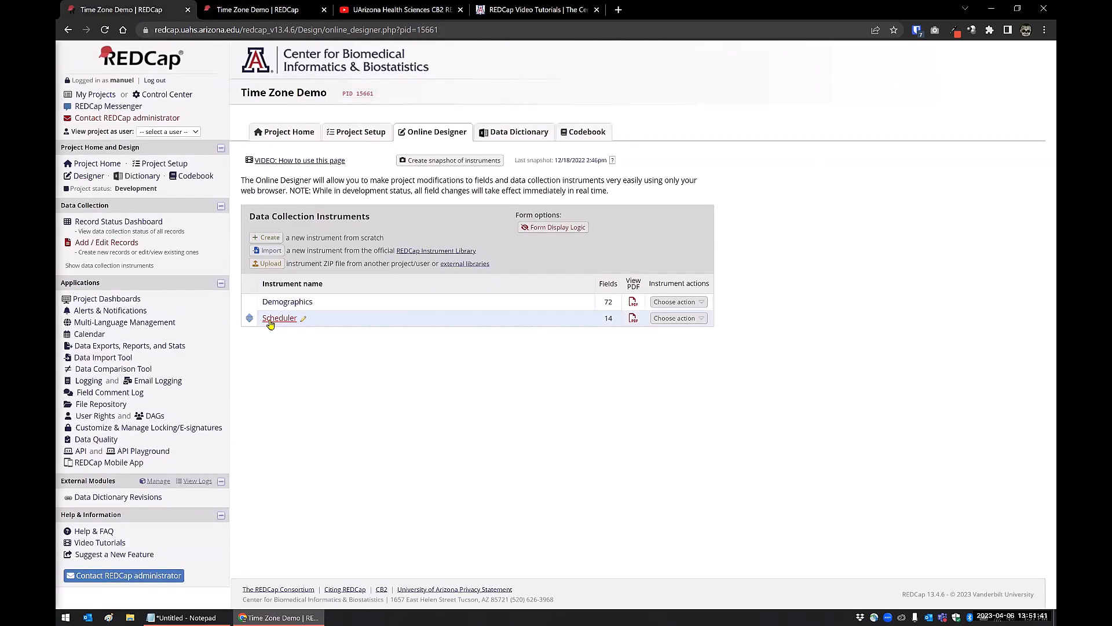
left_click(270, 322)
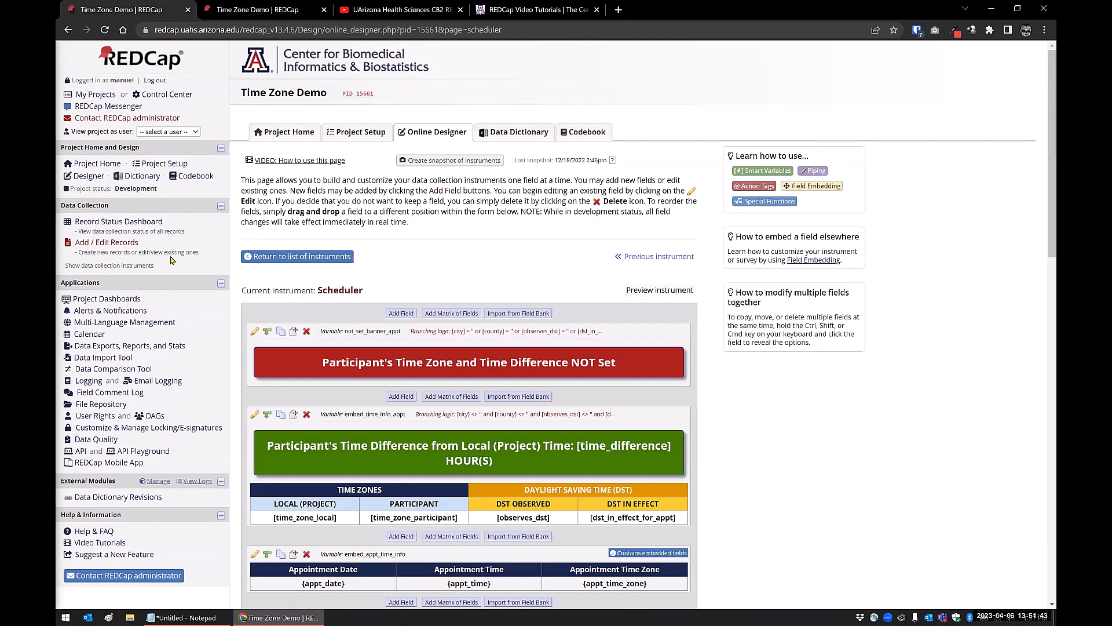
In record 1's Scheduler form, enter an appointment for the current date 2023-04-06 at 13:51 in the LOCAL time zone
left_click(96, 222)
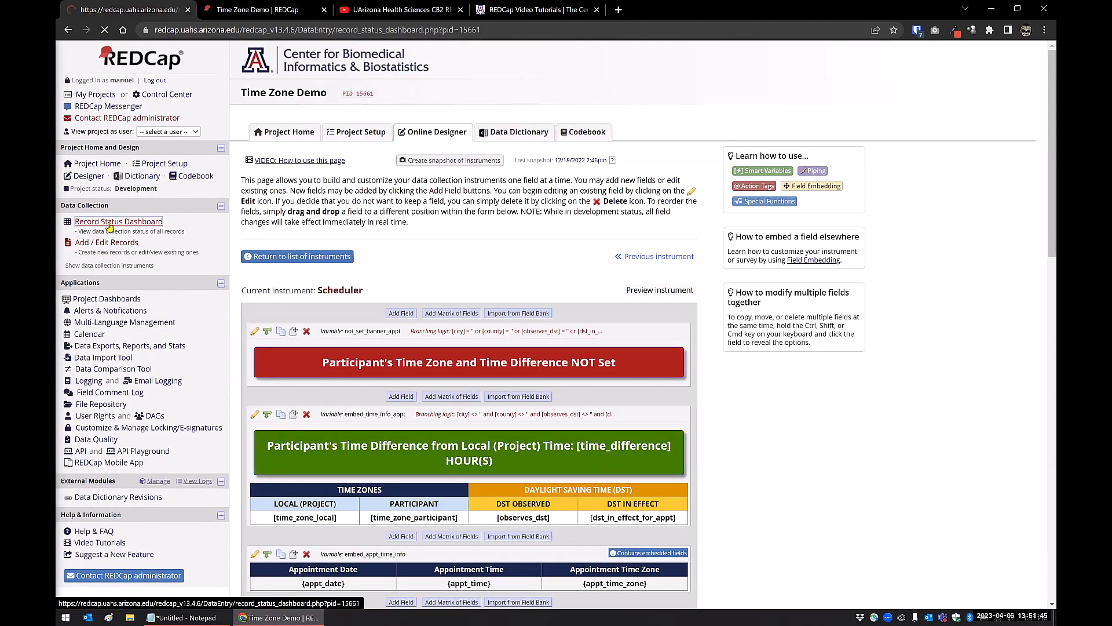
left_click(353, 321)
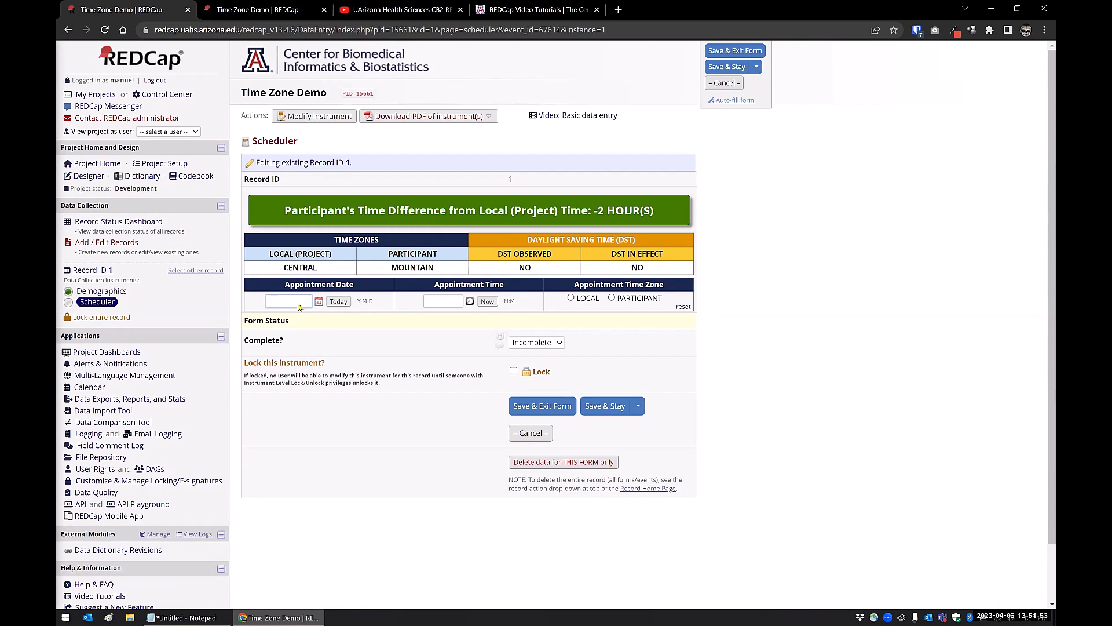
left_click(338, 301)
left_click(487, 301)
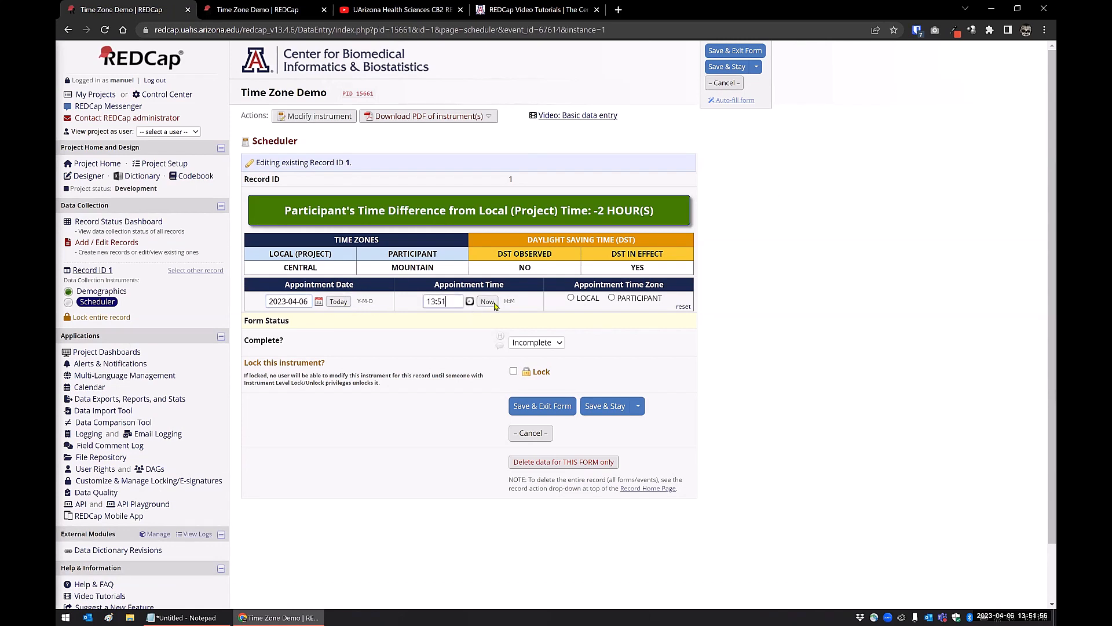
left_click(571, 298)
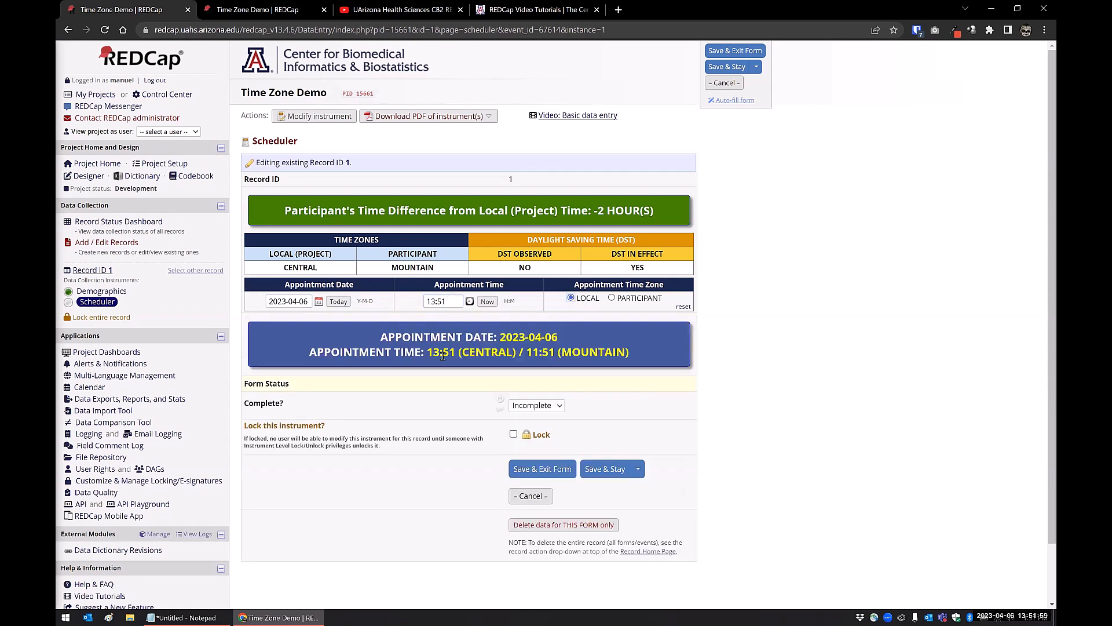
left_click(319, 303)
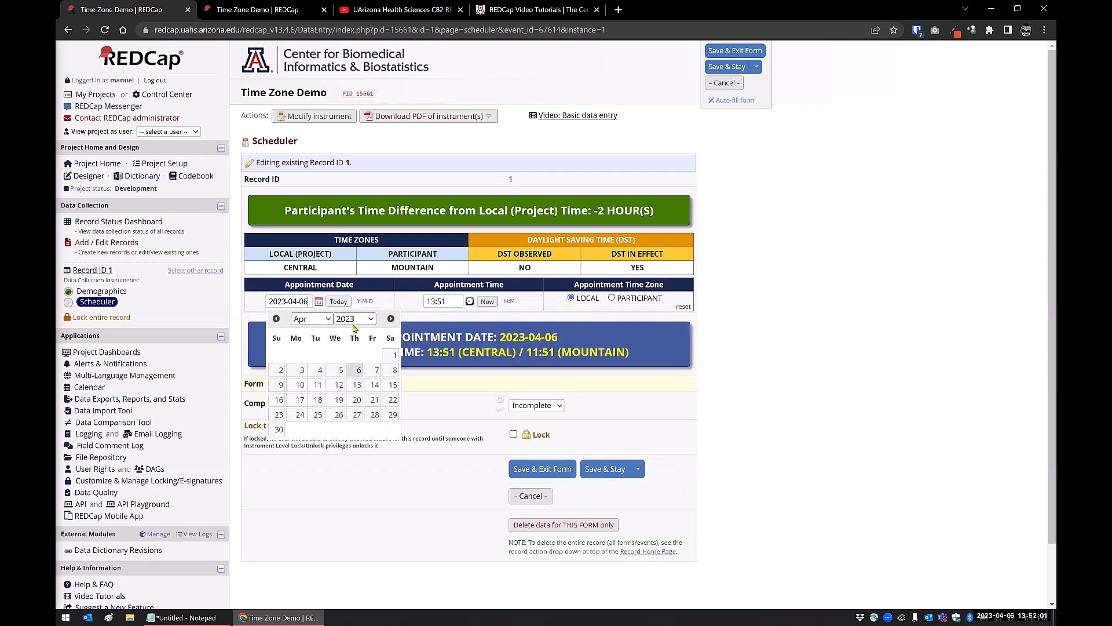
left_click(392, 317)
left_click(392, 317)
left_click(391, 318)
left_click(392, 319)
left_click(392, 318)
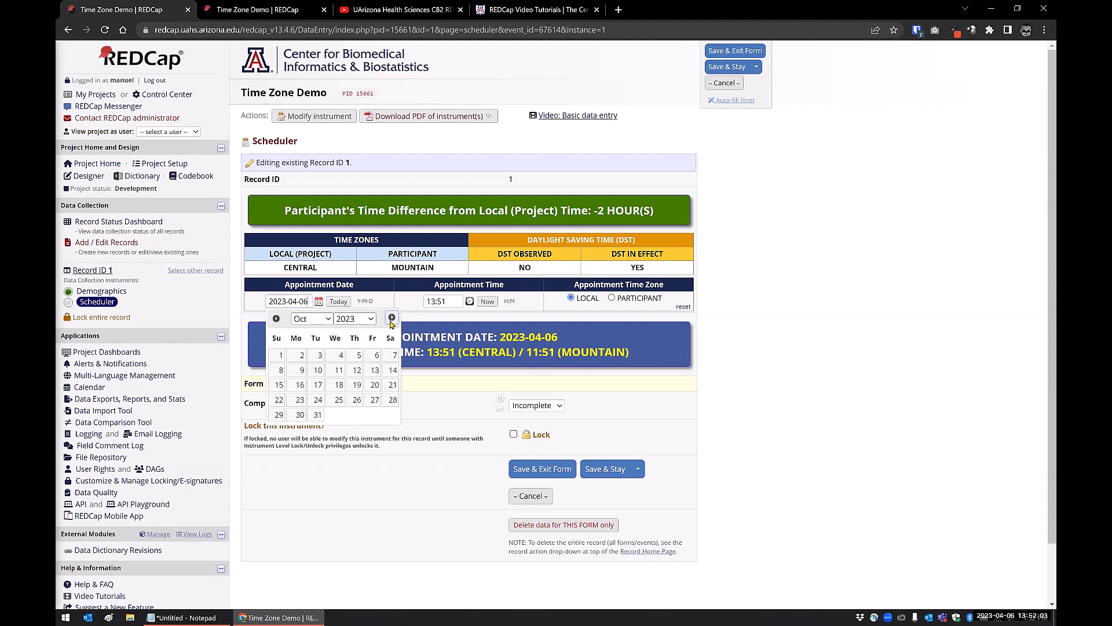
left_click(391, 319)
left_click(391, 319)
left_click(392, 319)
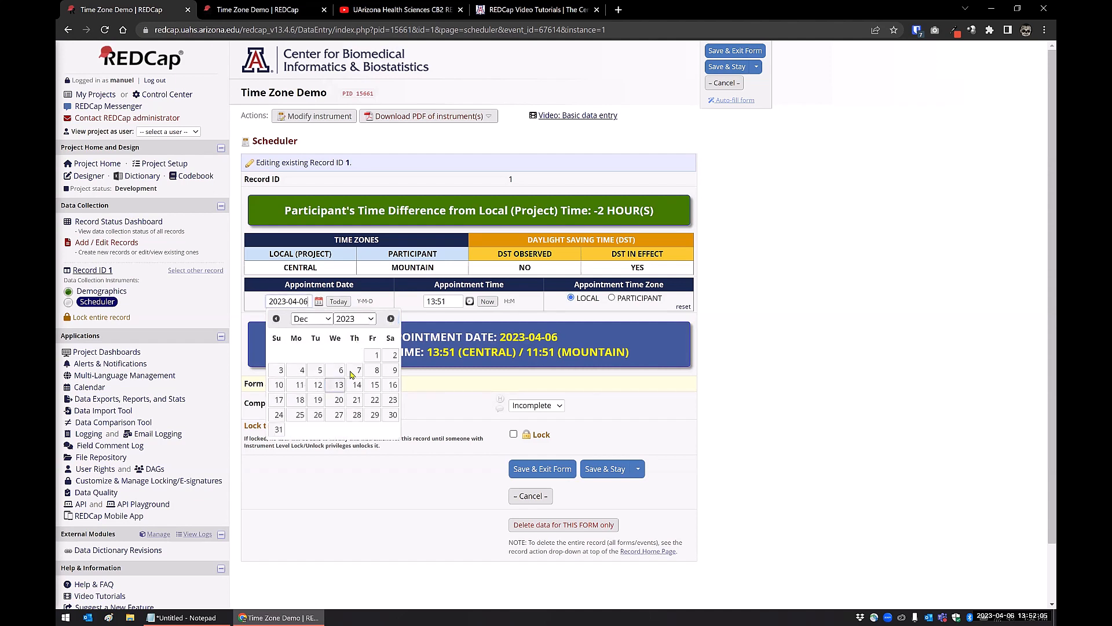
left_click(375, 354)
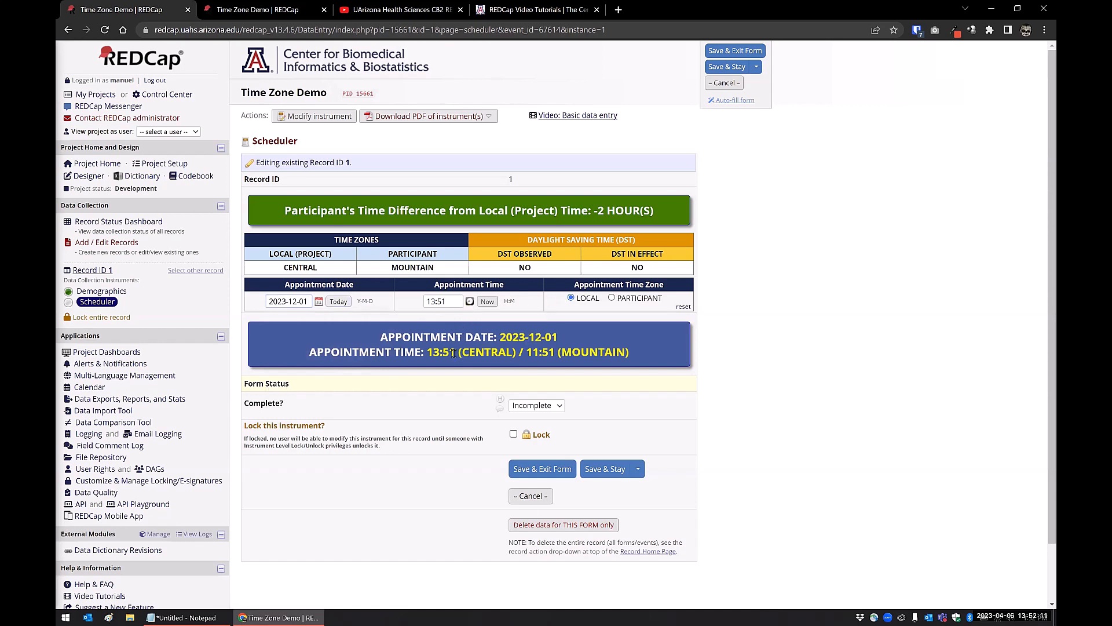
Update the appointment time to the current time, 13:52
left_click(611, 297)
left_click(487, 301)
left_click(469, 301)
left_click(527, 396)
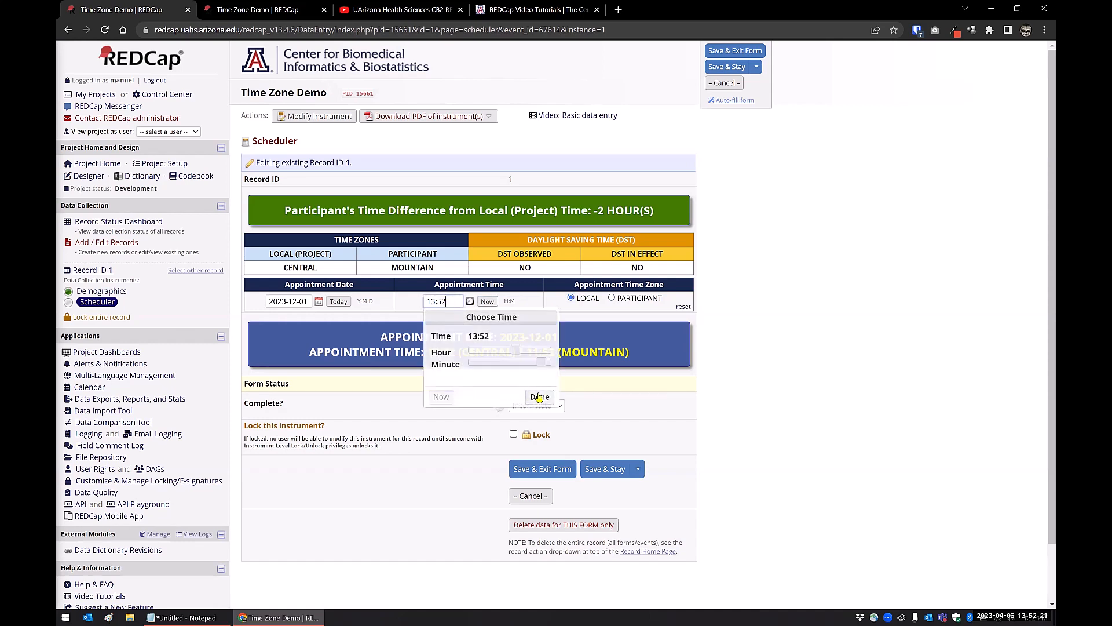